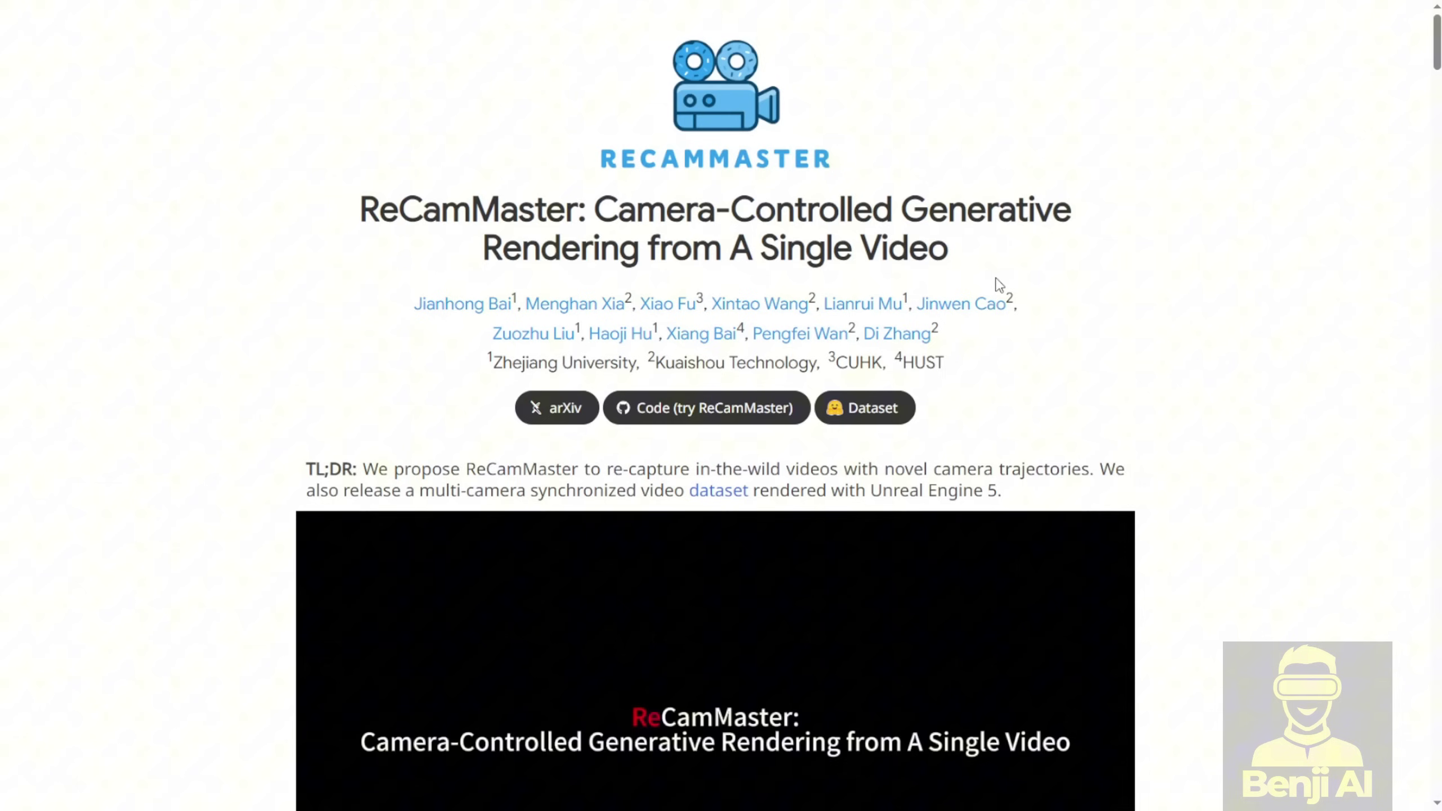
Step: Scroll the ReCamMaster project page past the intro video down to the Demos trajectory grids
scroll(1027, 314, "down", 3)
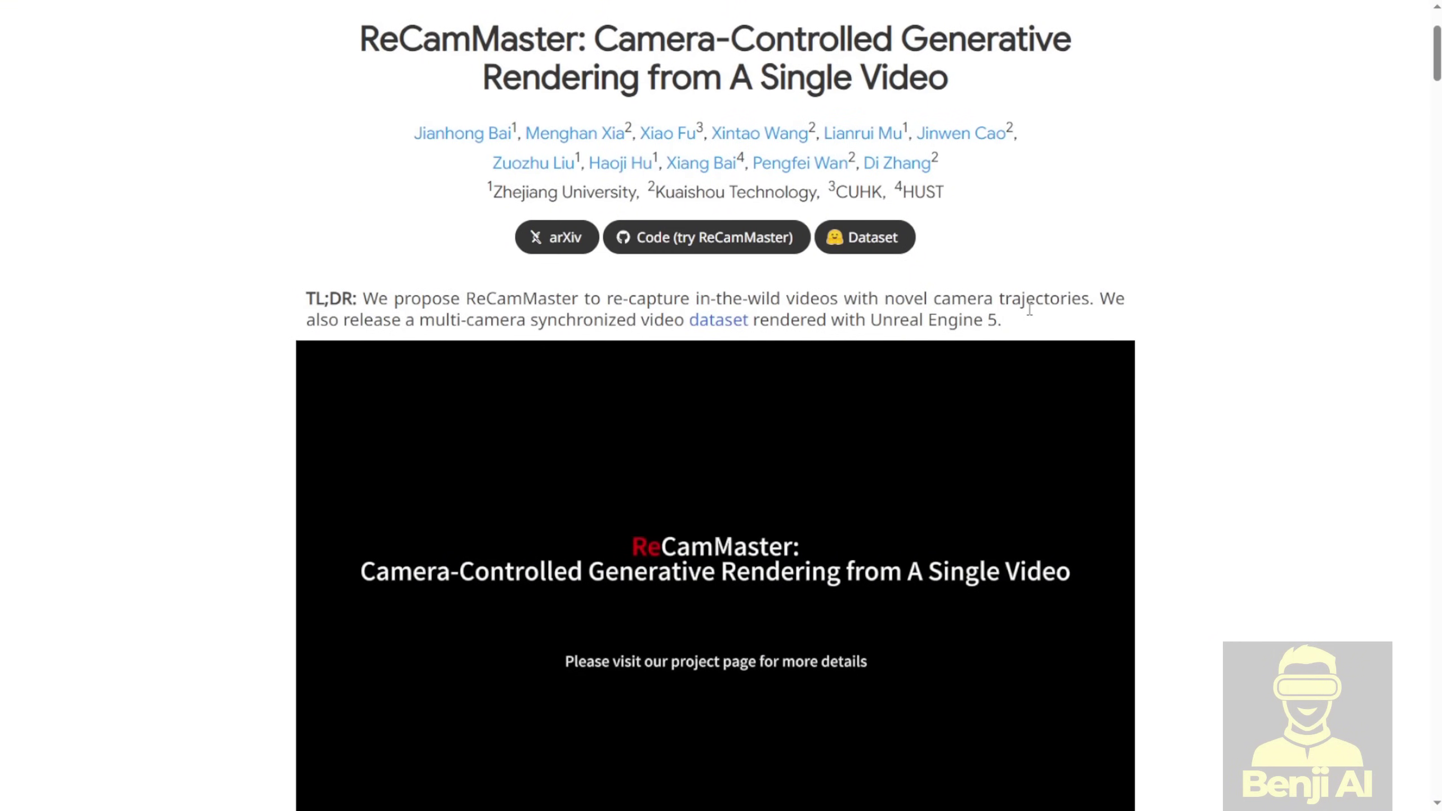
scroll(1253, 319, "down", 3)
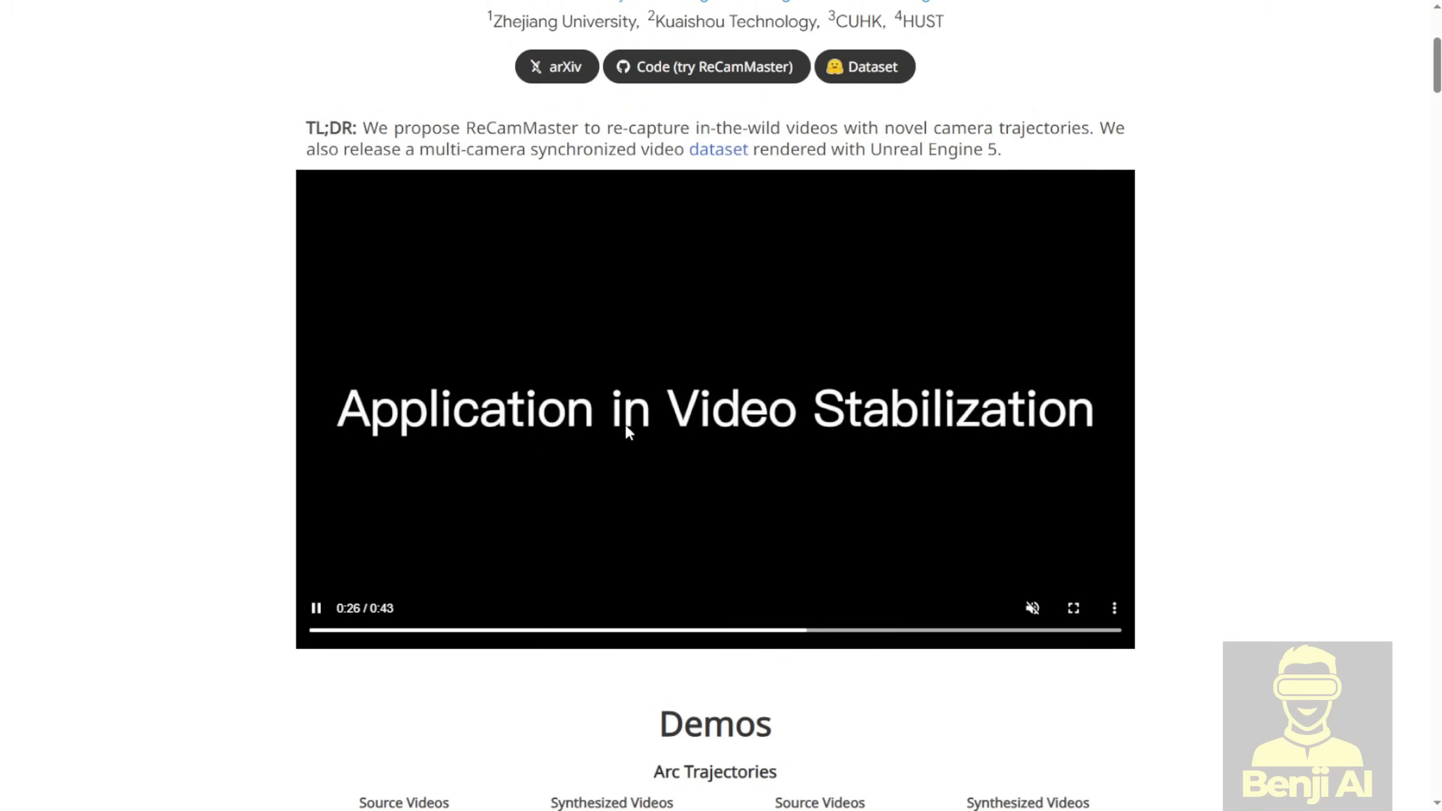
scroll(996, 432, "down", 10)
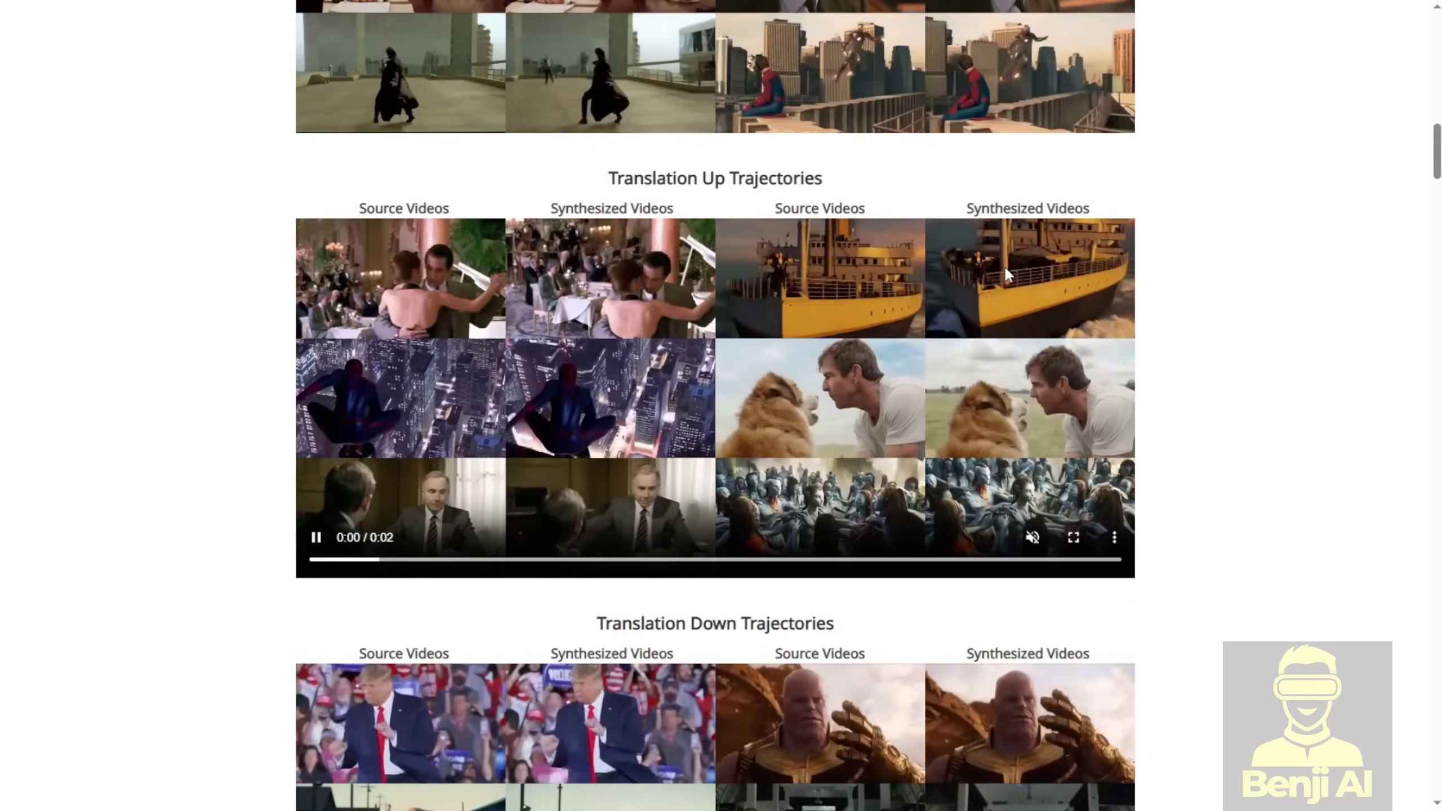
Step: Scroll past the Translation, Pan and Tilt demos to the Zoom in / Zoom out Trajectories
scroll(479, 406, "down", 17)
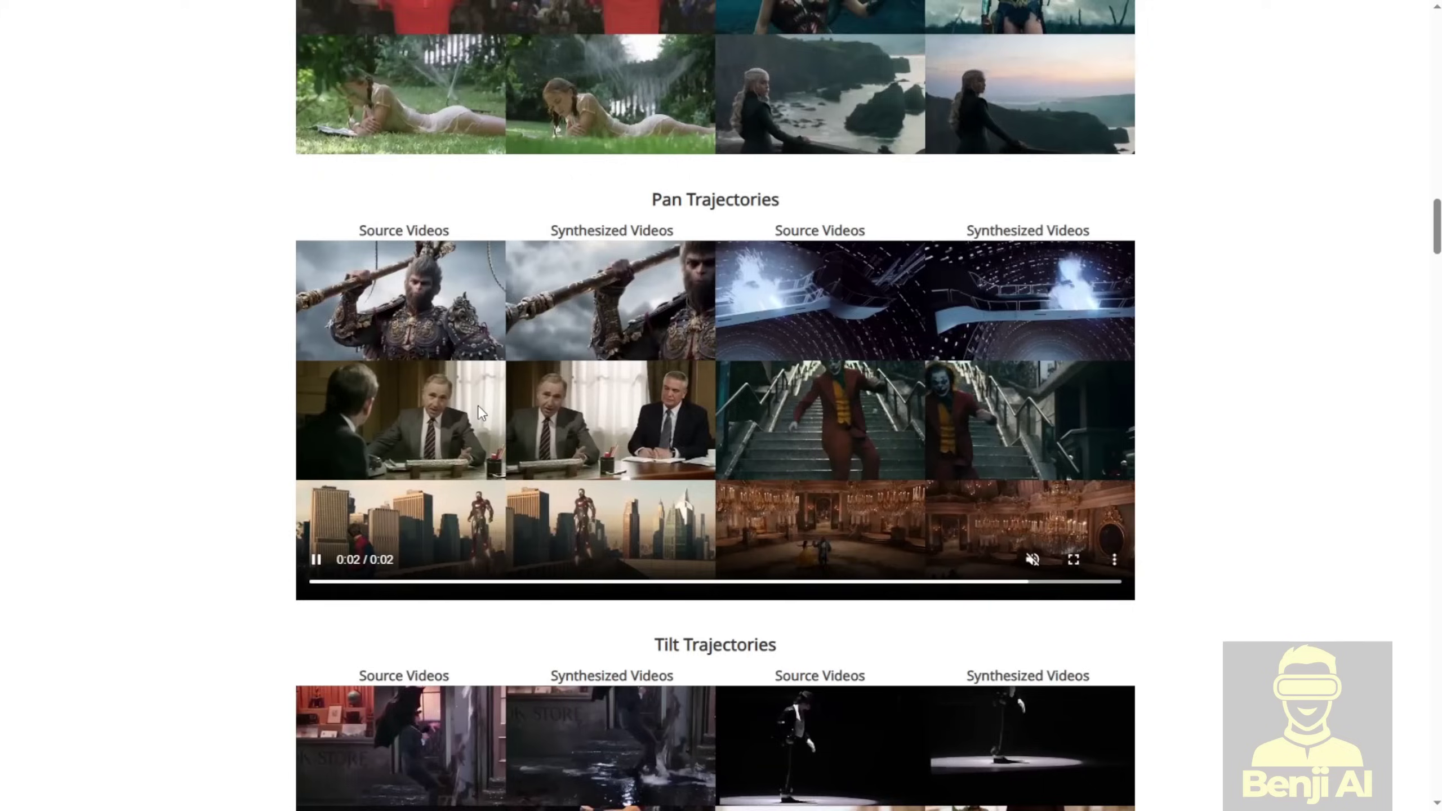
scroll(478, 406, "down", 1)
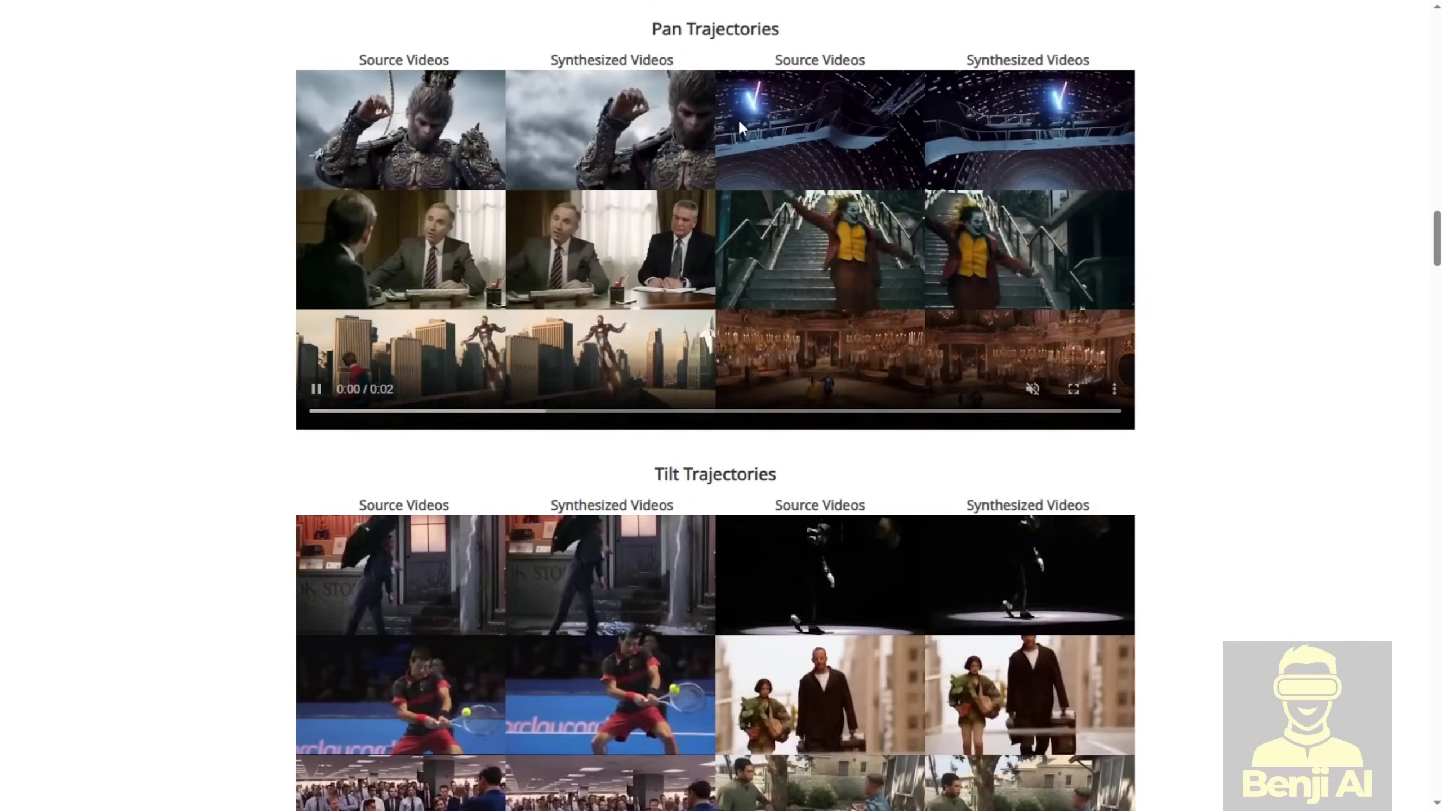
scroll(601, 302, "down", 3)
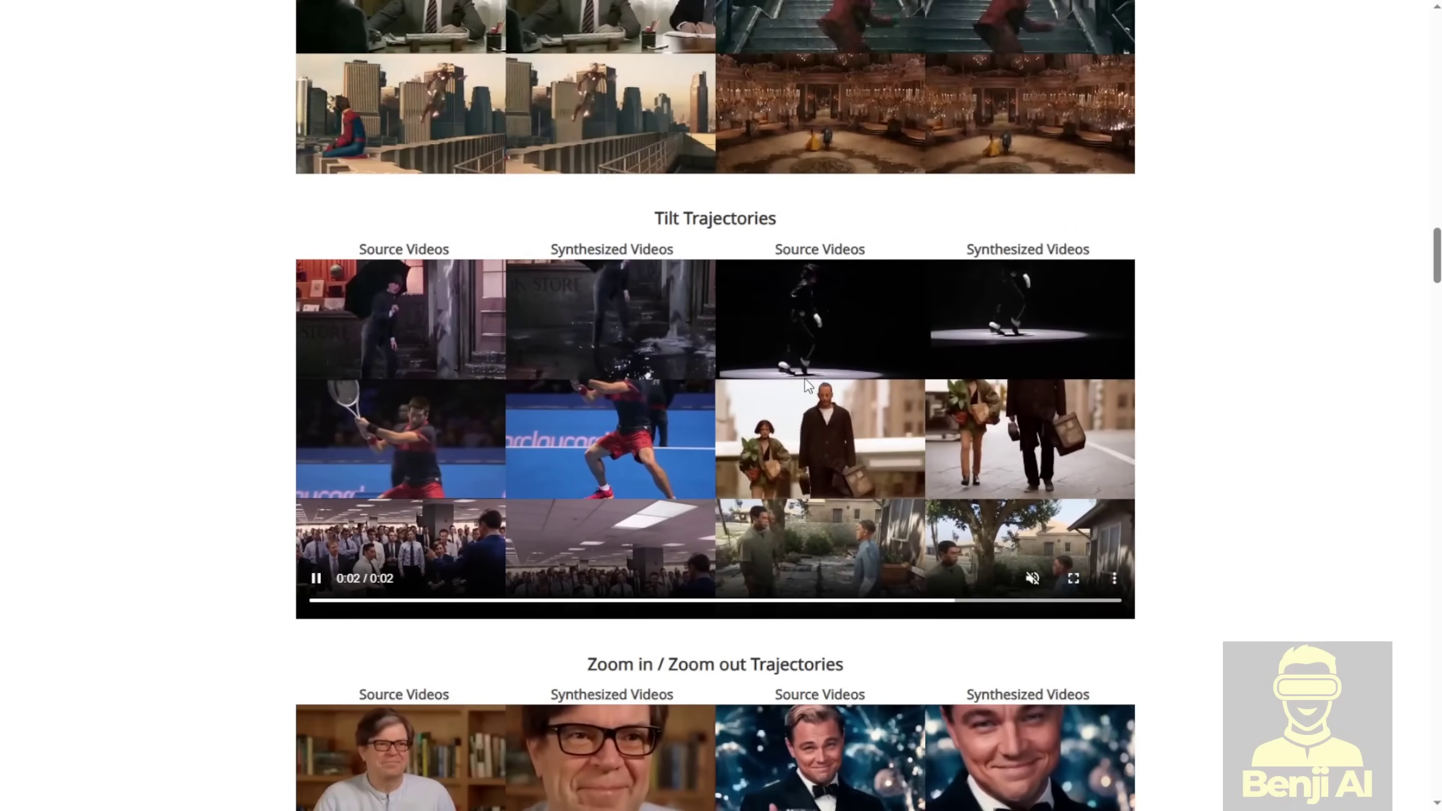
scroll(675, 500, "down", 3)
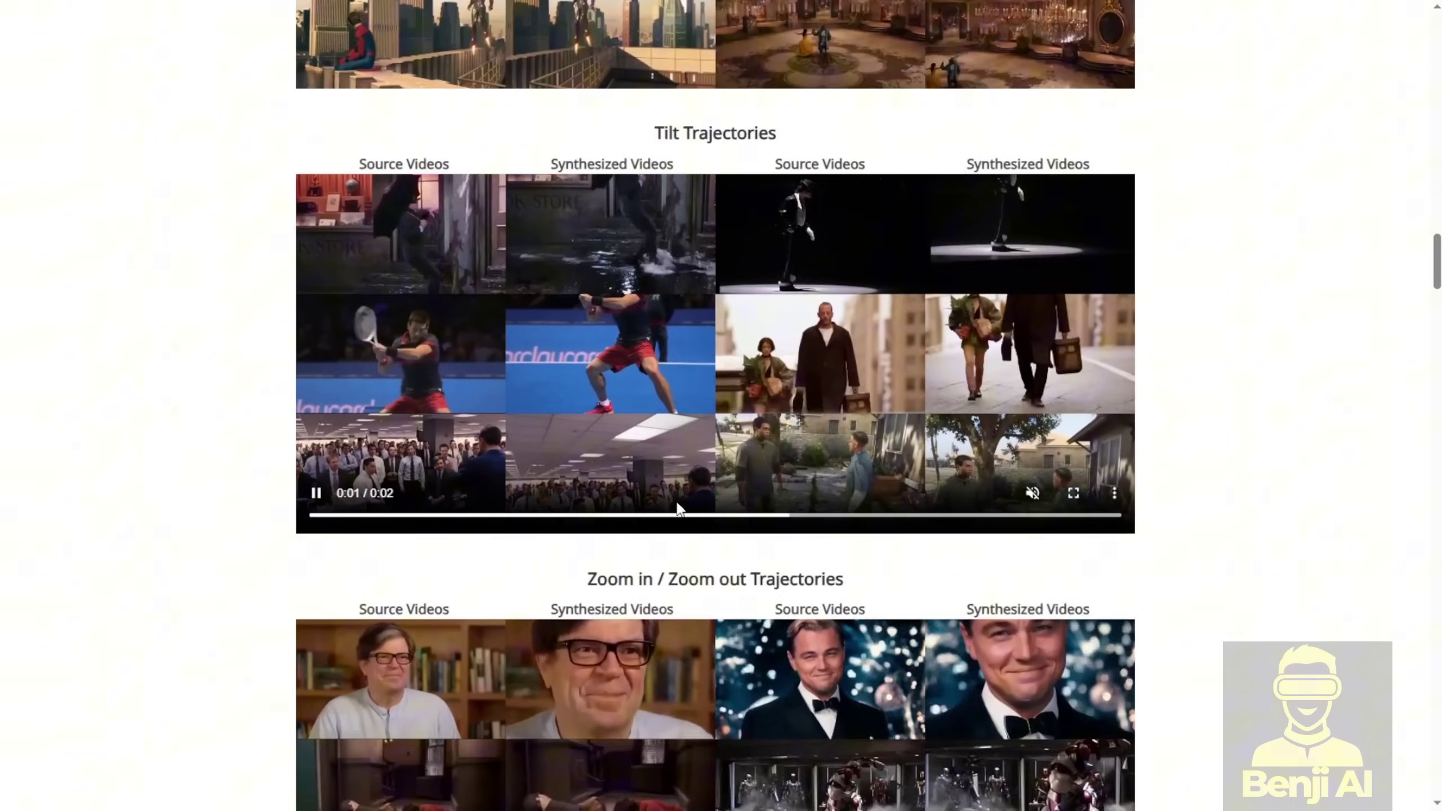
scroll(676, 500, "down", 3)
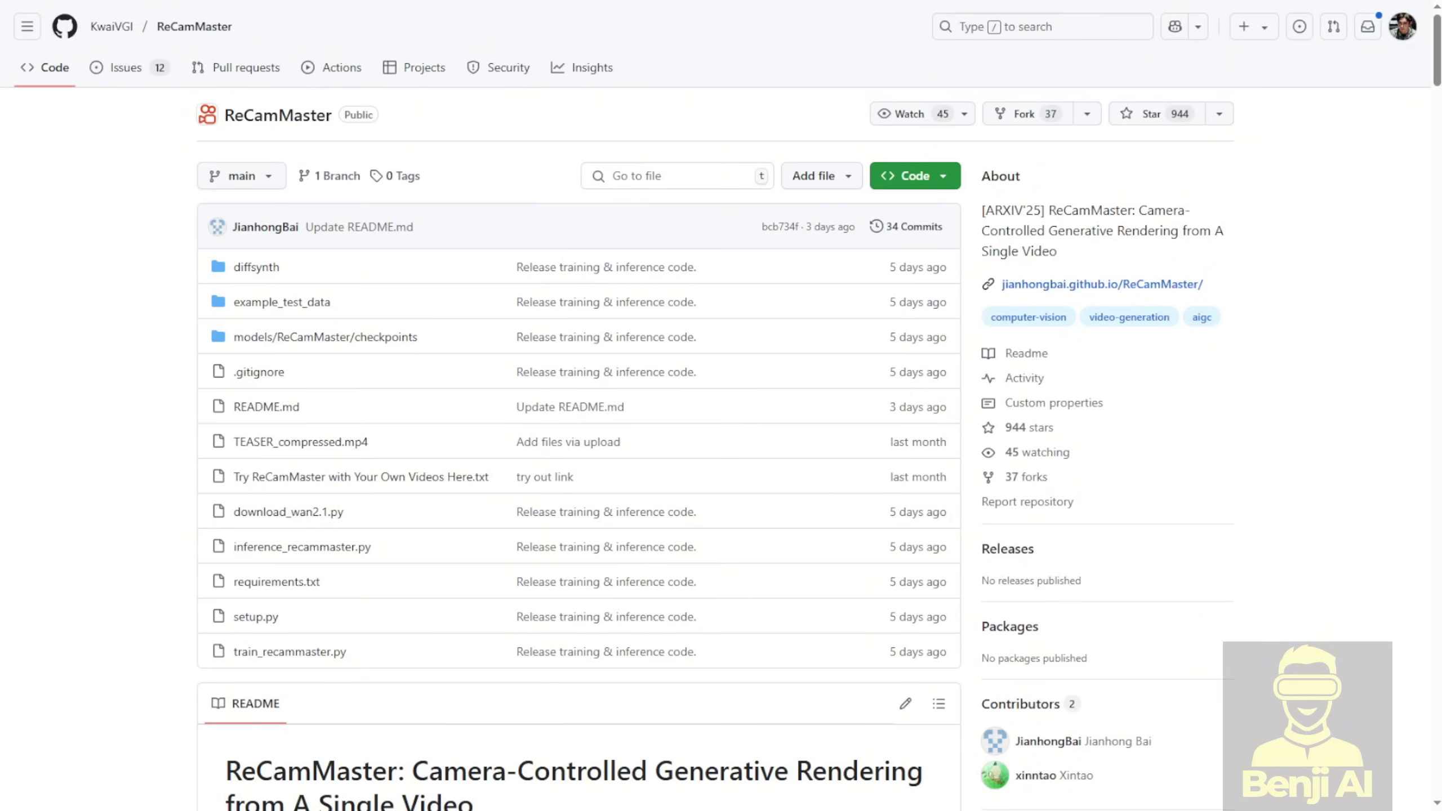
Step: Scroll the README down to the trajectory table and highlight the Basic Trajectory heading
scroll(721, 406, "down", 3)
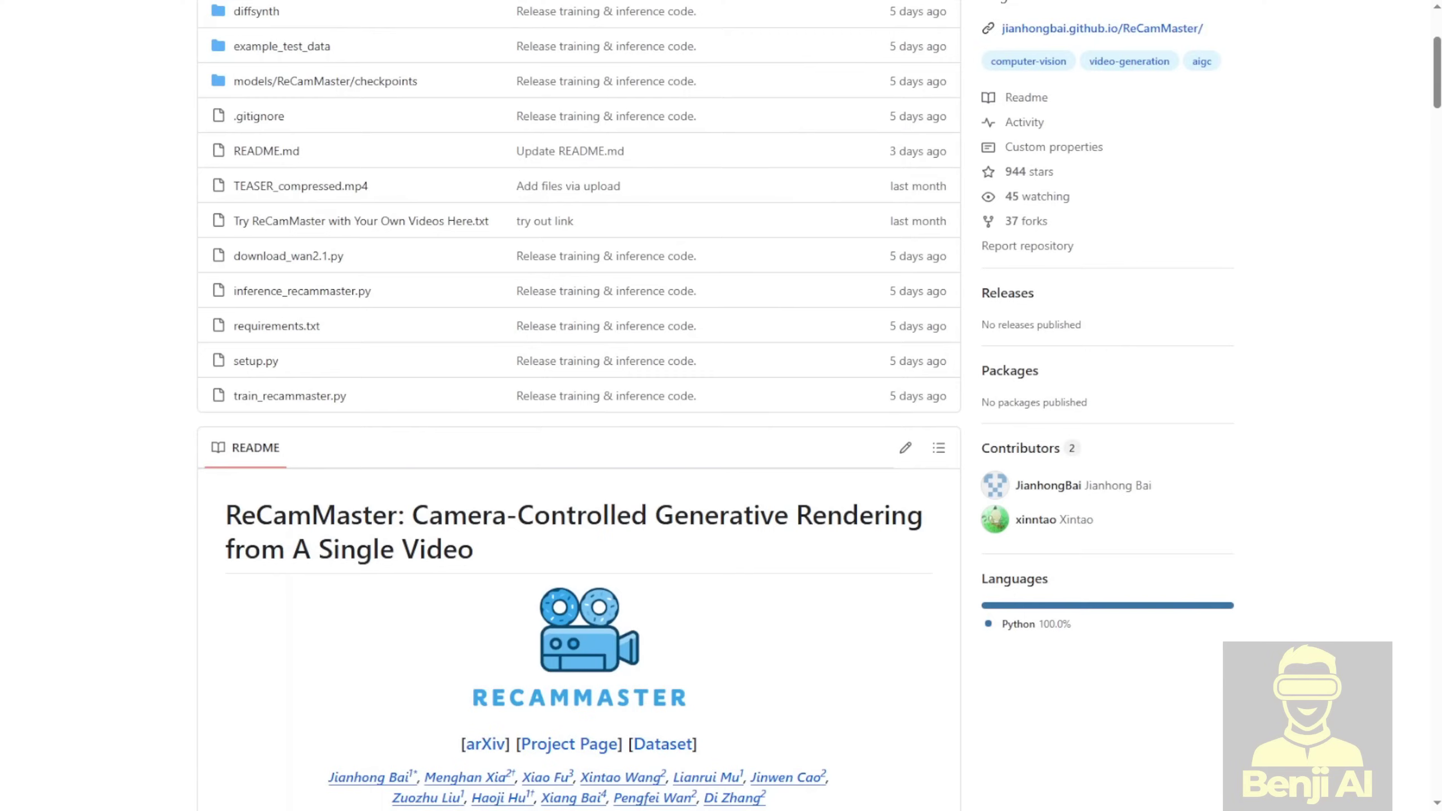
scroll(721, 406, "down", 5)
scroll(721, 405, "down", 4)
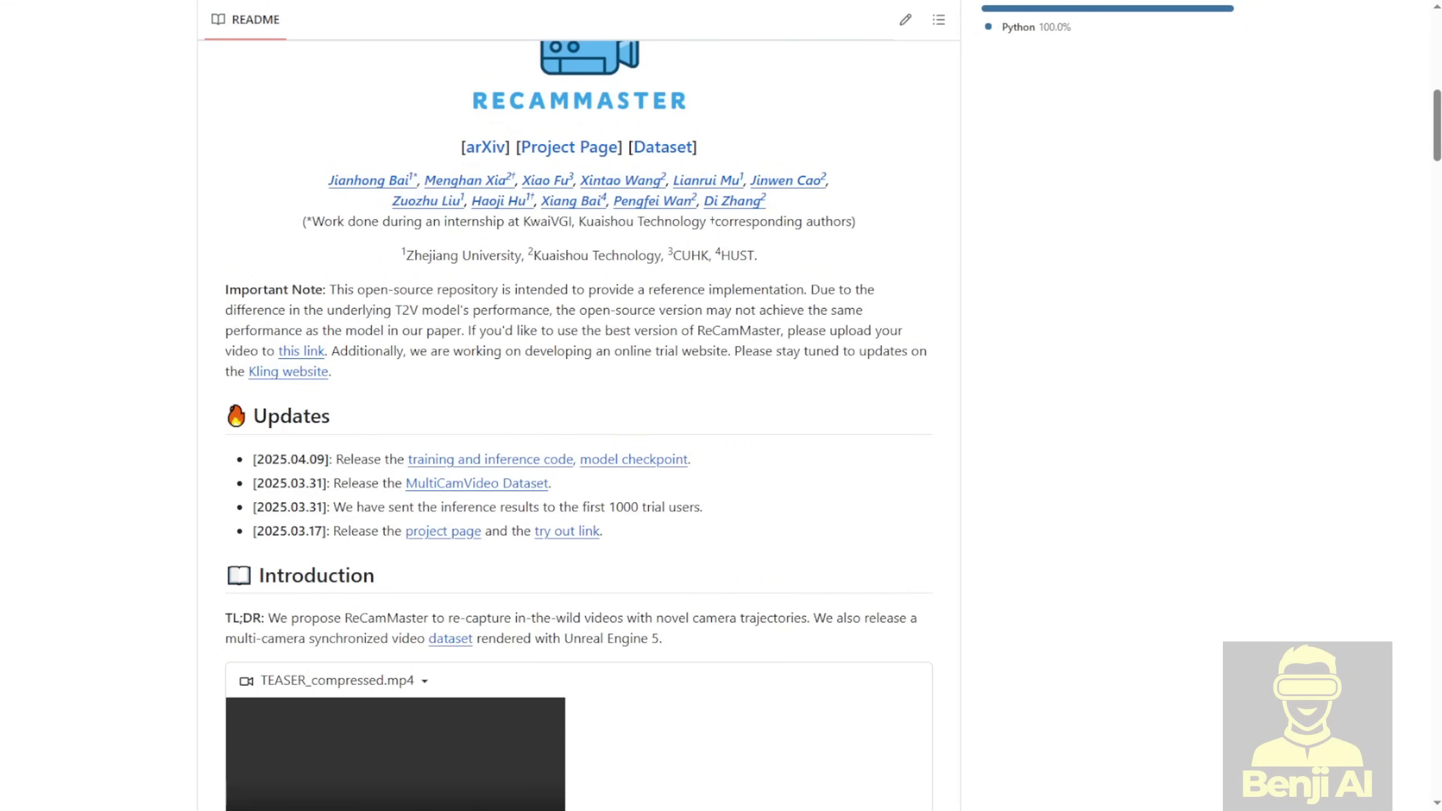
scroll(721, 405, "down", 10)
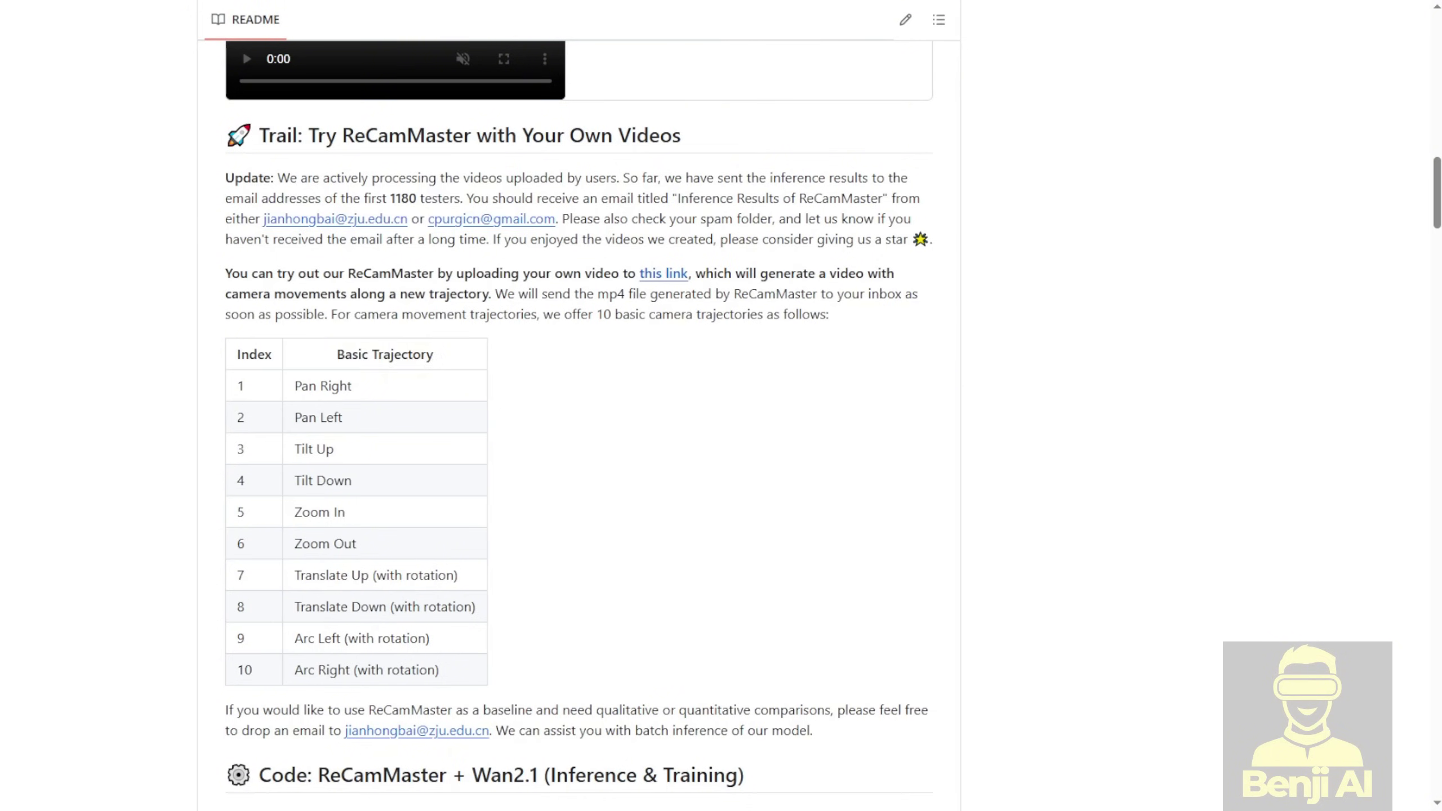
left_click_drag(336, 353, 436, 359)
left_click(630, 380)
Step: Scroll down through the README's inference steps, then back up slightly
scroll(632, 382, "down", 5)
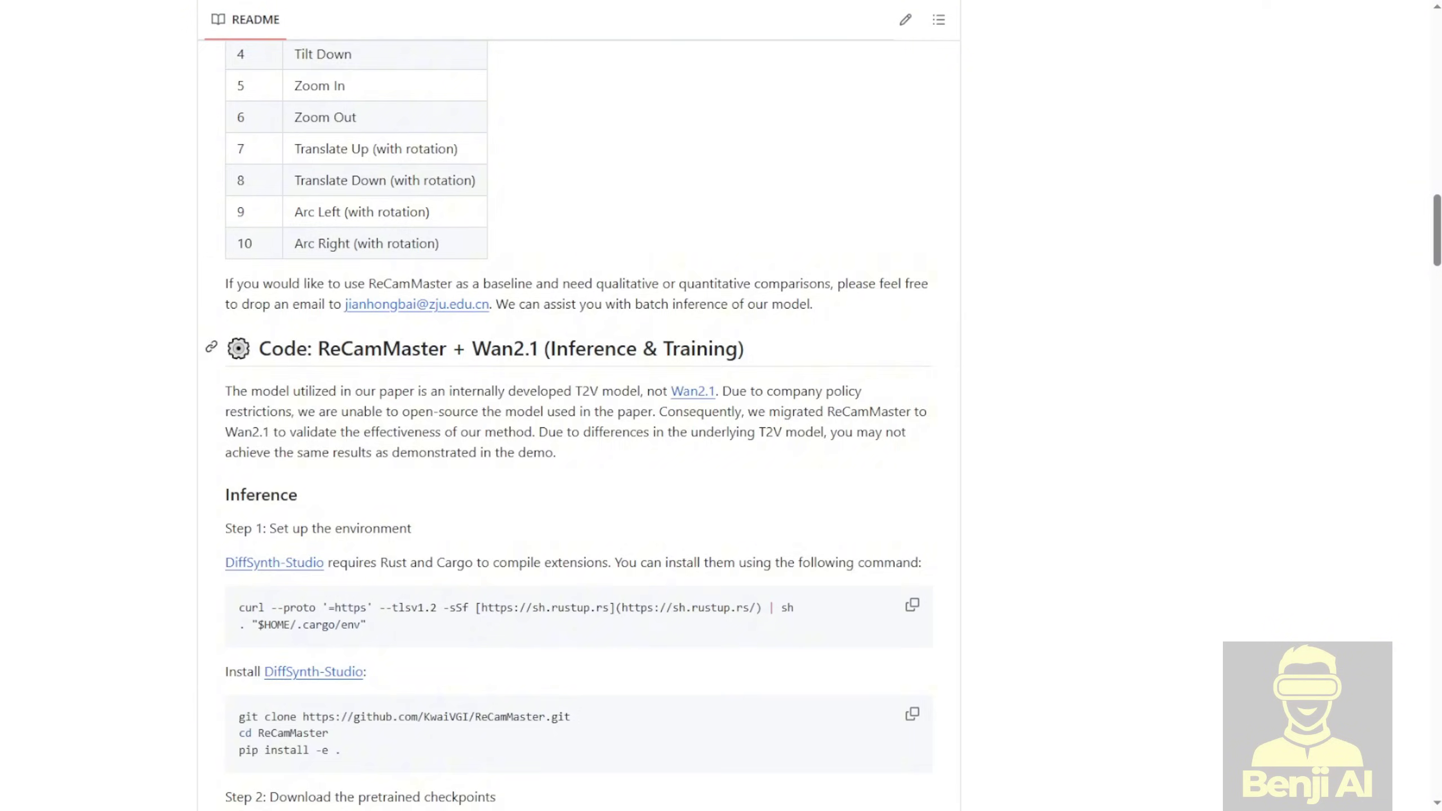
scroll(579, 425, "down", 1)
scroll(579, 405, "down", 4)
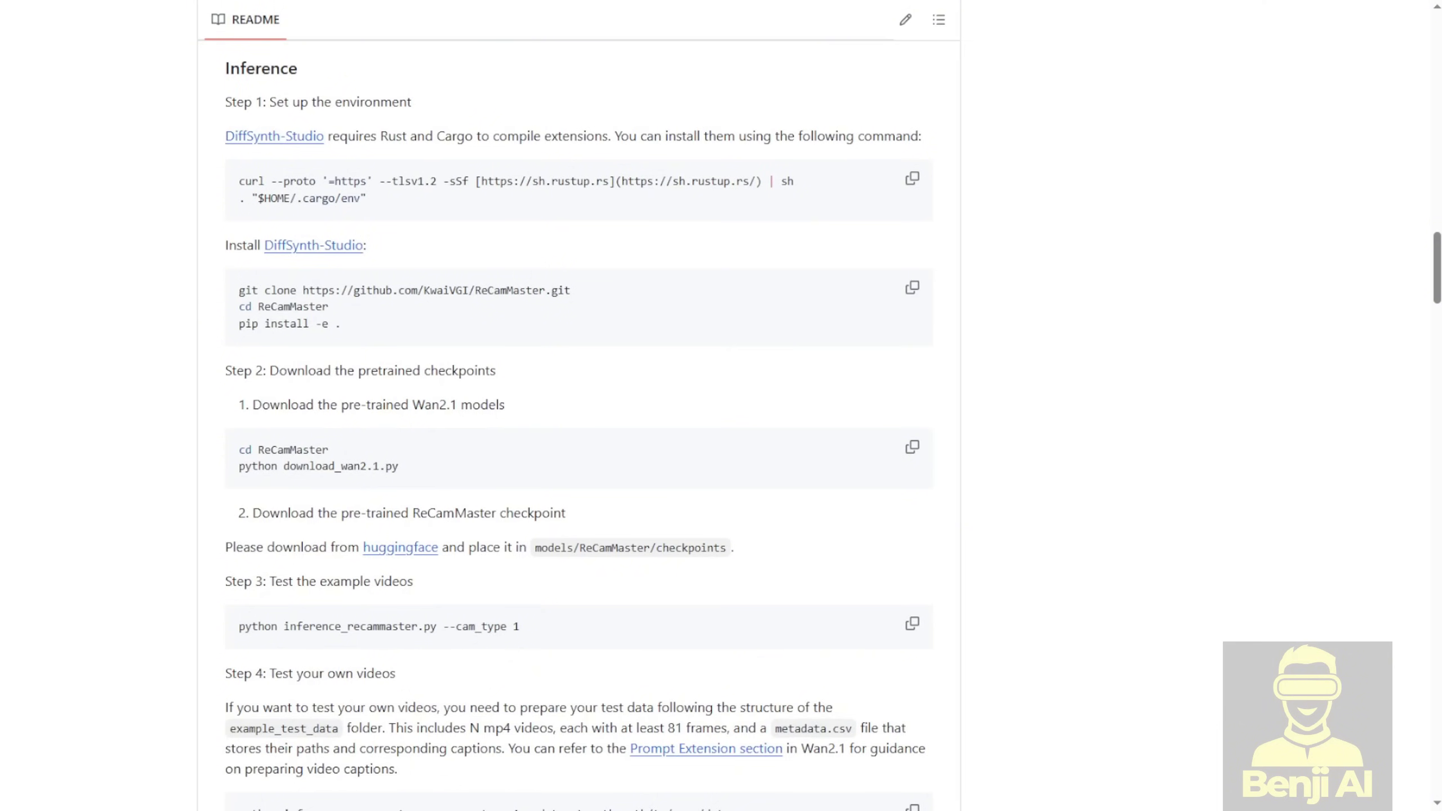
scroll(221, 321, "up", 15)
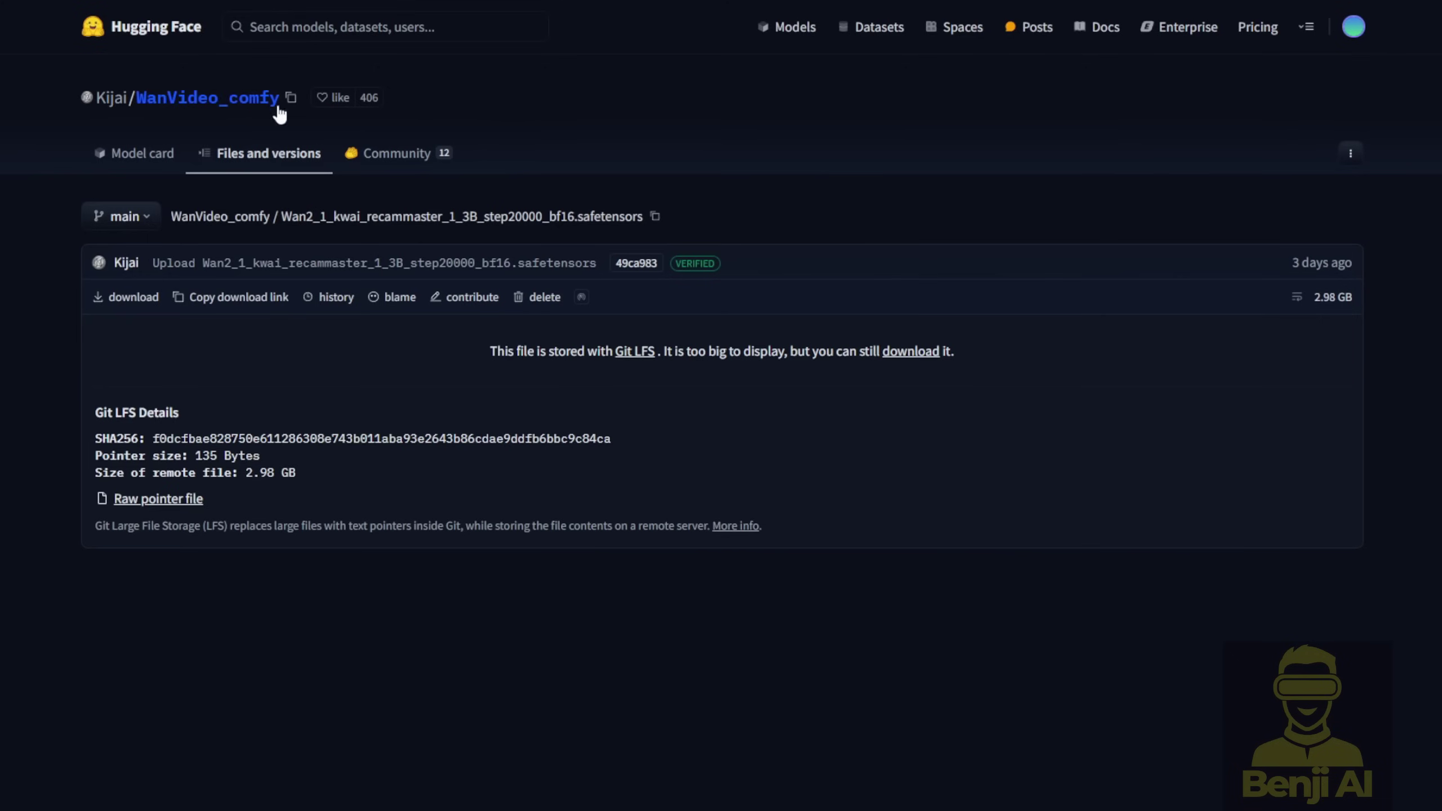
Step: Highlight the WanVideo_comfy repo name and the .safetensors extension, then scroll back up
left_click_drag(280, 103, 156, 98)
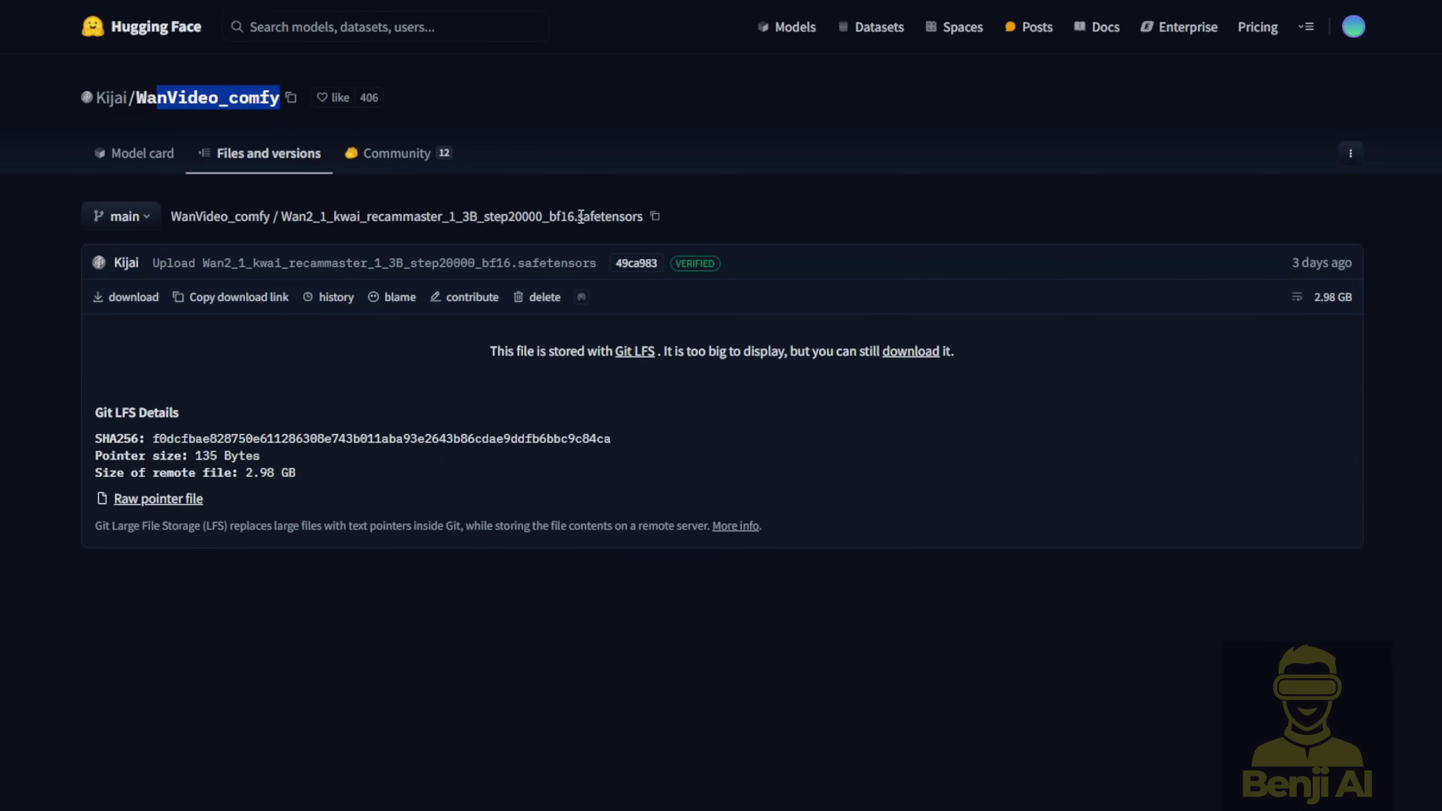
left_click_drag(577, 217, 629, 217)
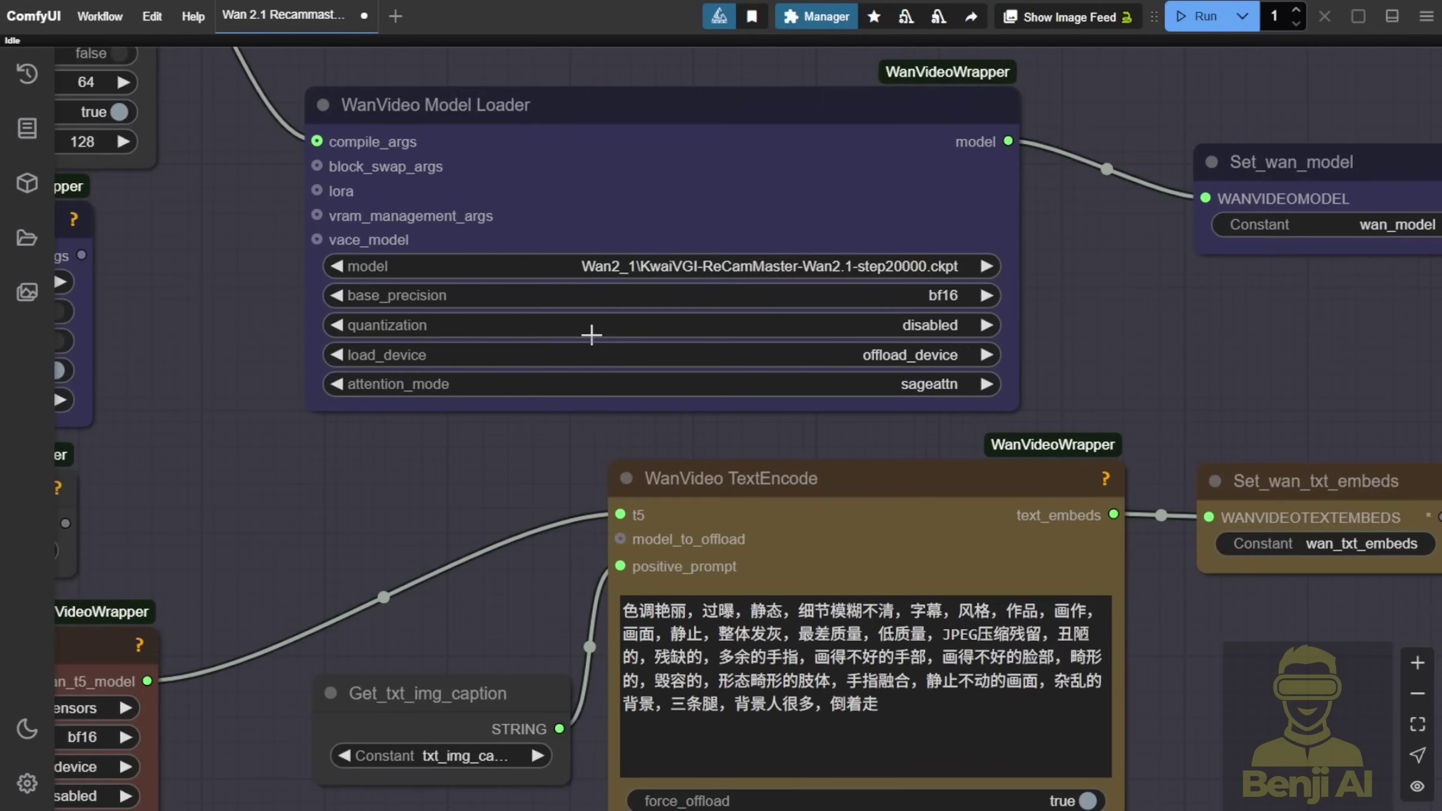
scroll(589, 332, "up", 3)
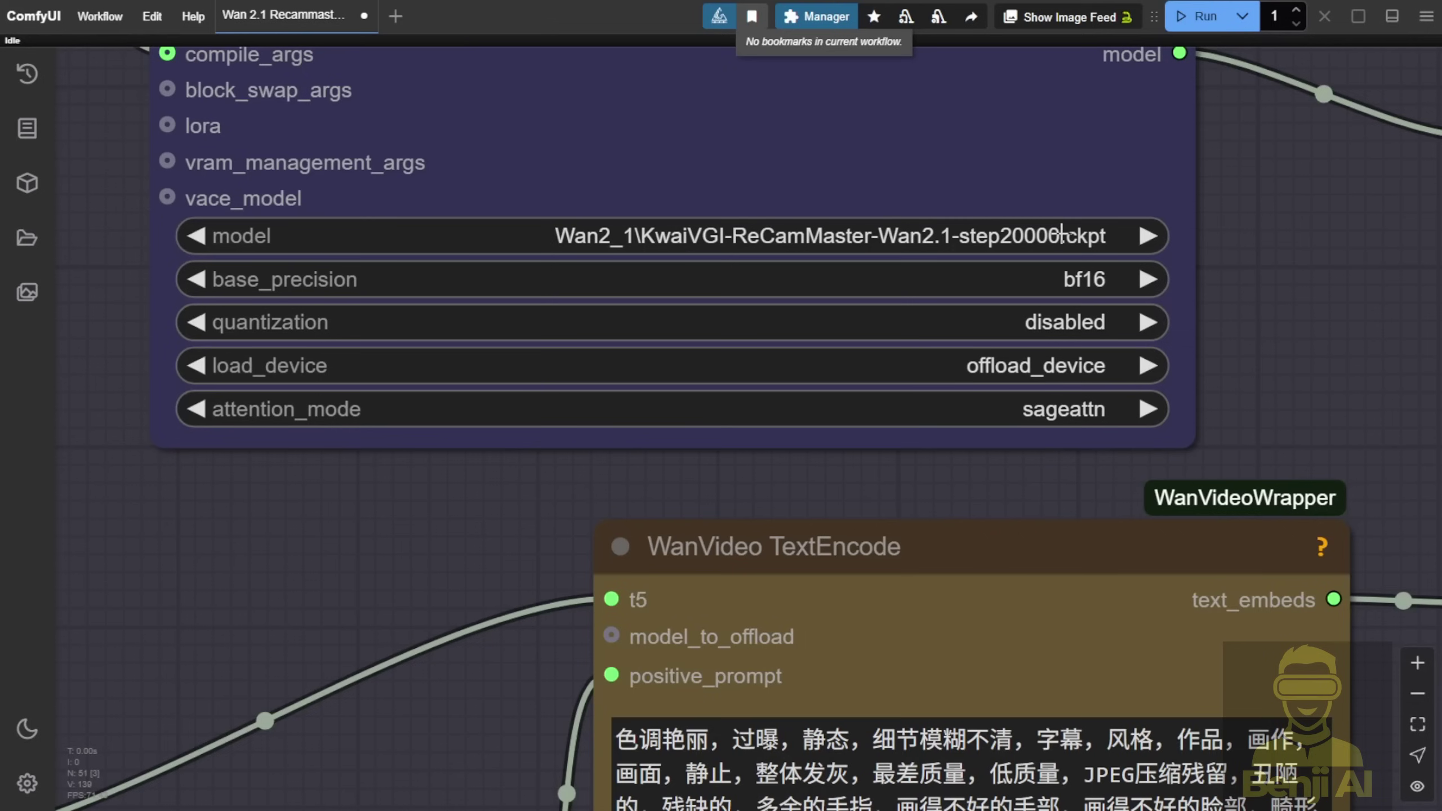
Step: Switch the WanVideo Model Loader's model to KwaiVGI-ReCamMaster-Wan2.1-step20000.ckpt instead of the kj safetensors file
left_click(1061, 232)
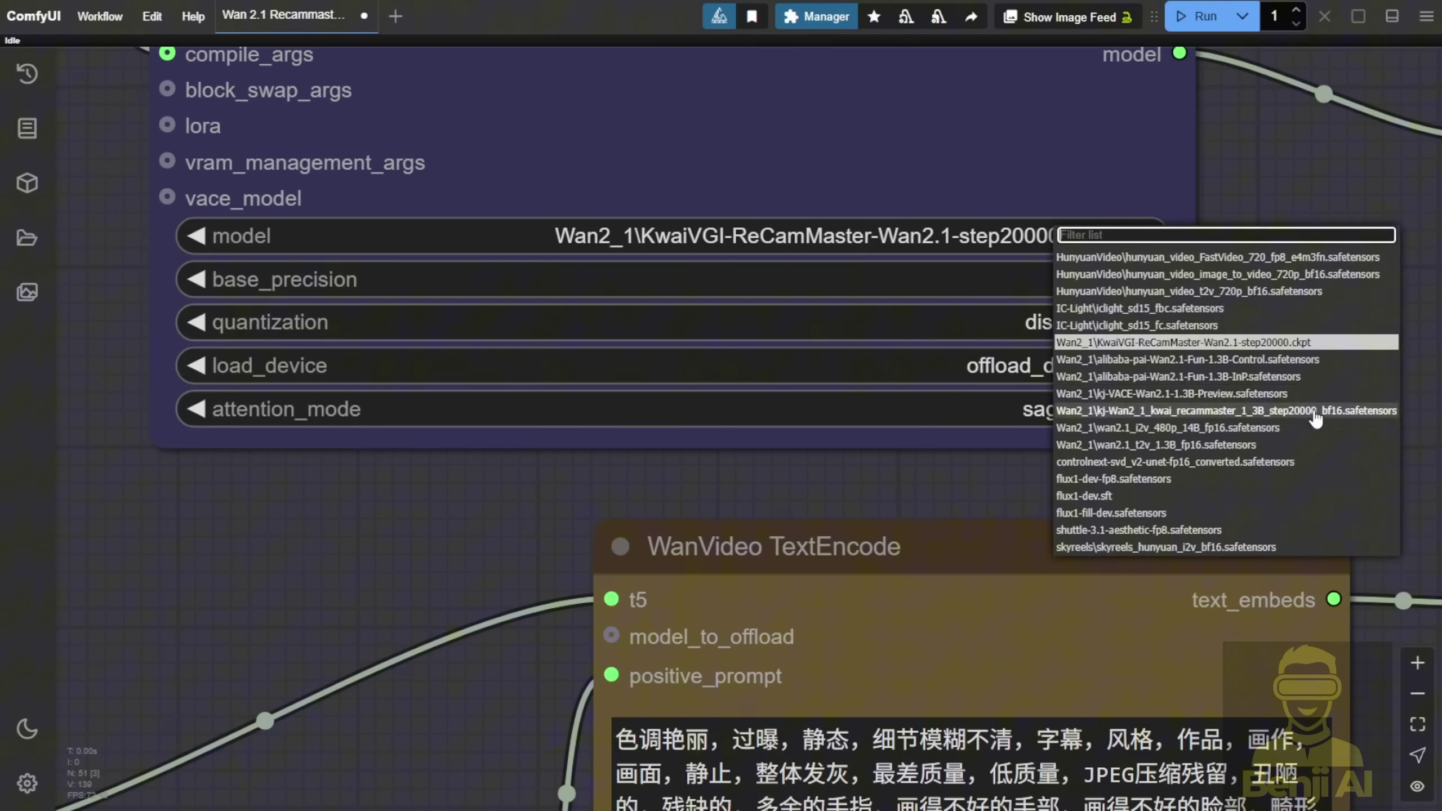
left_click(1158, 380)
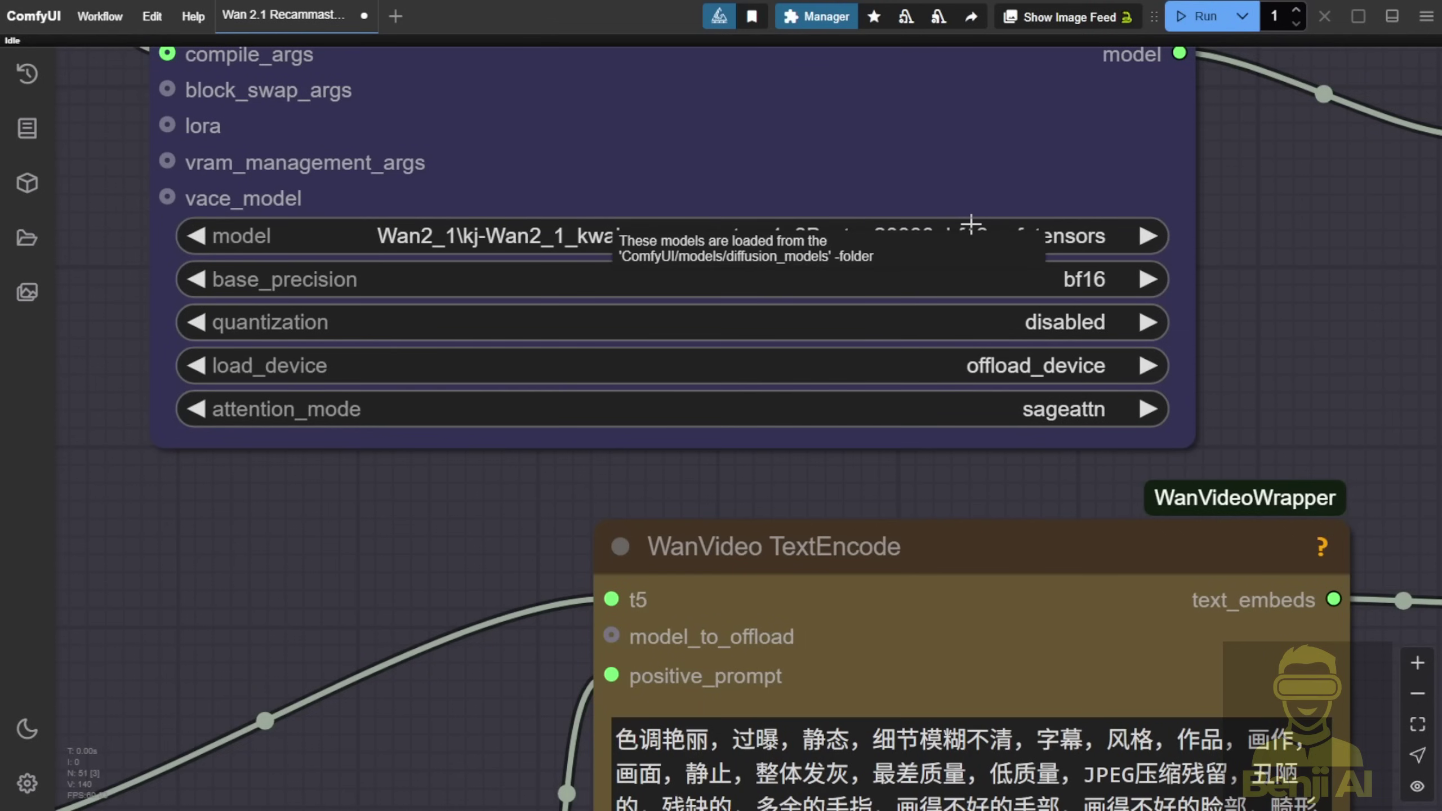
left_click(1056, 240)
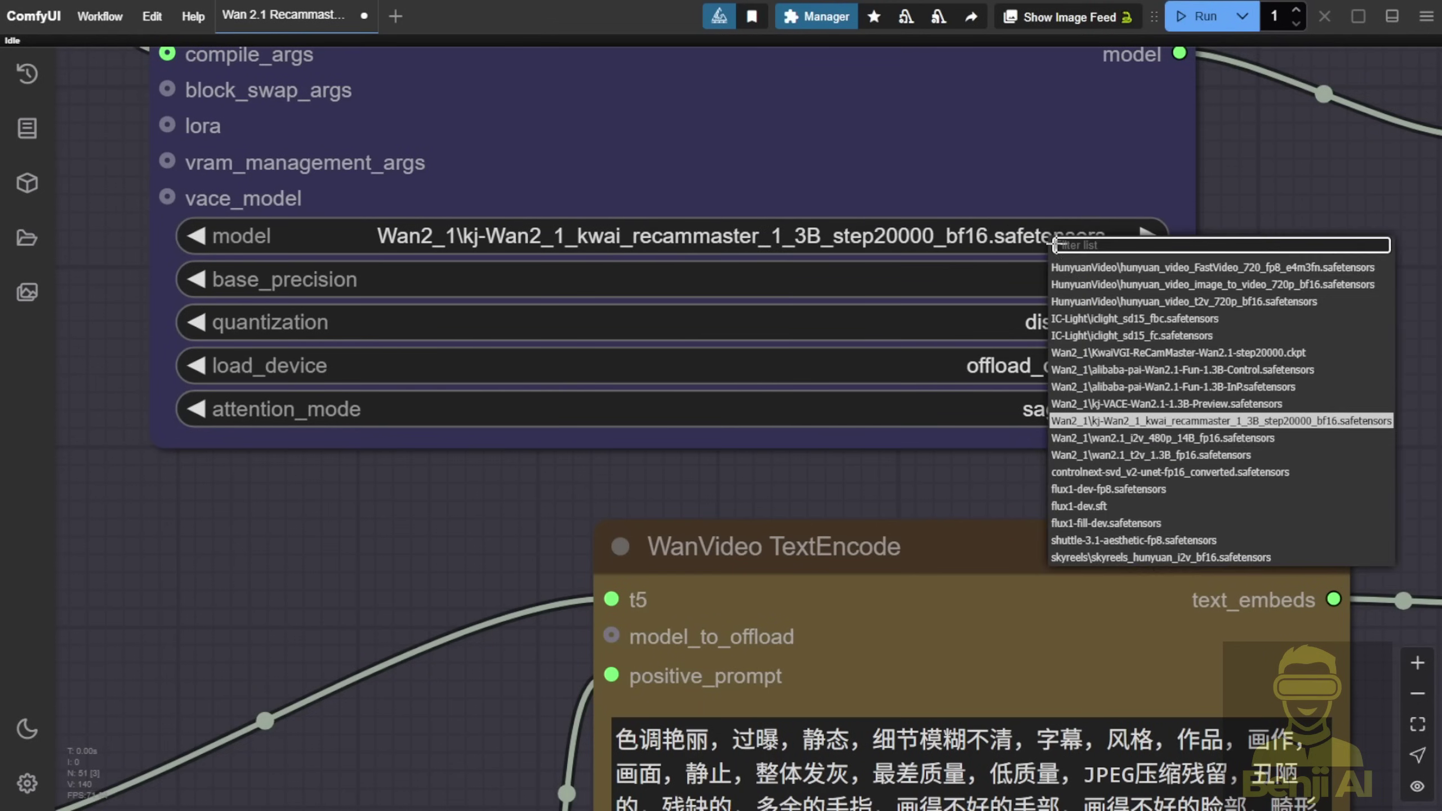
left_click(1305, 353)
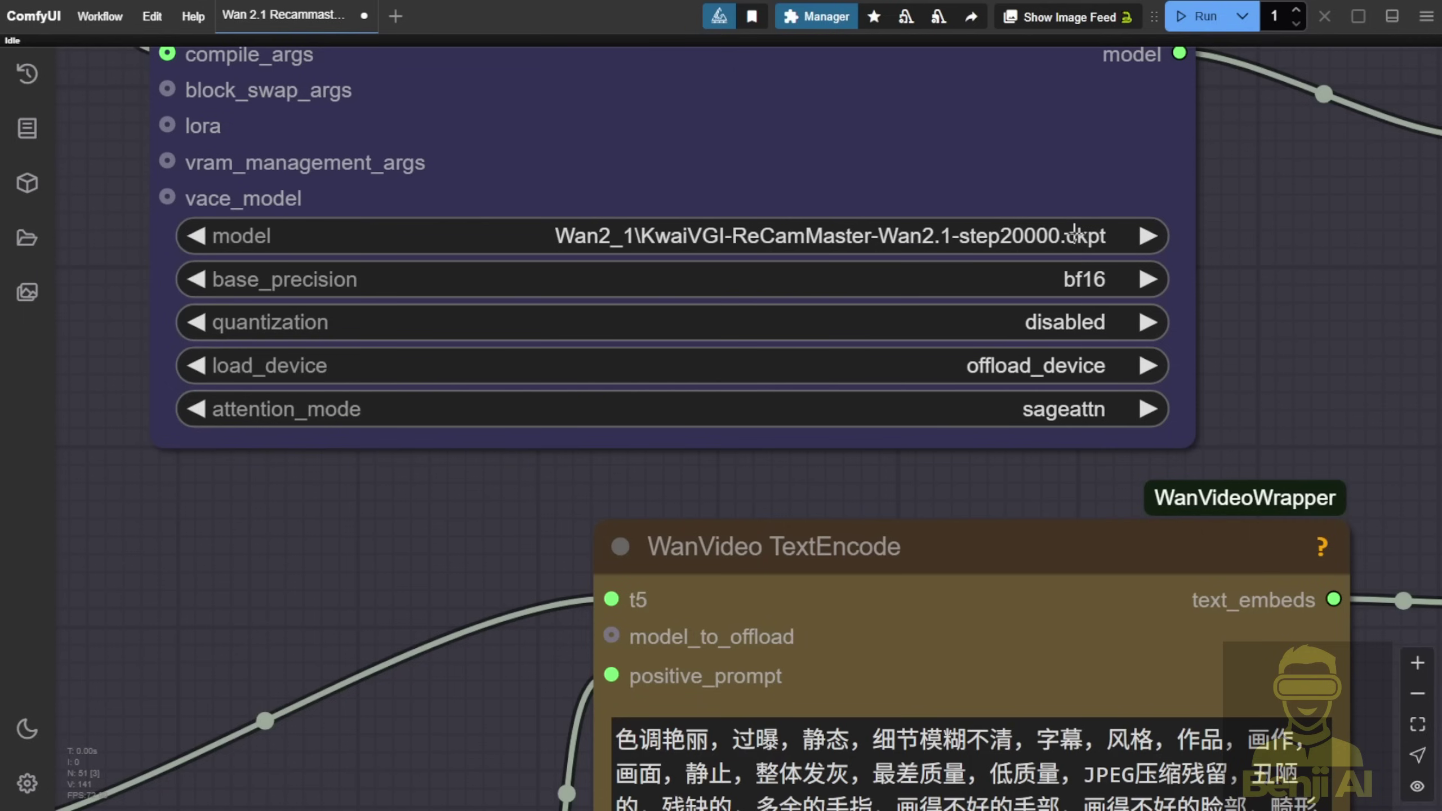
left_click(1038, 234)
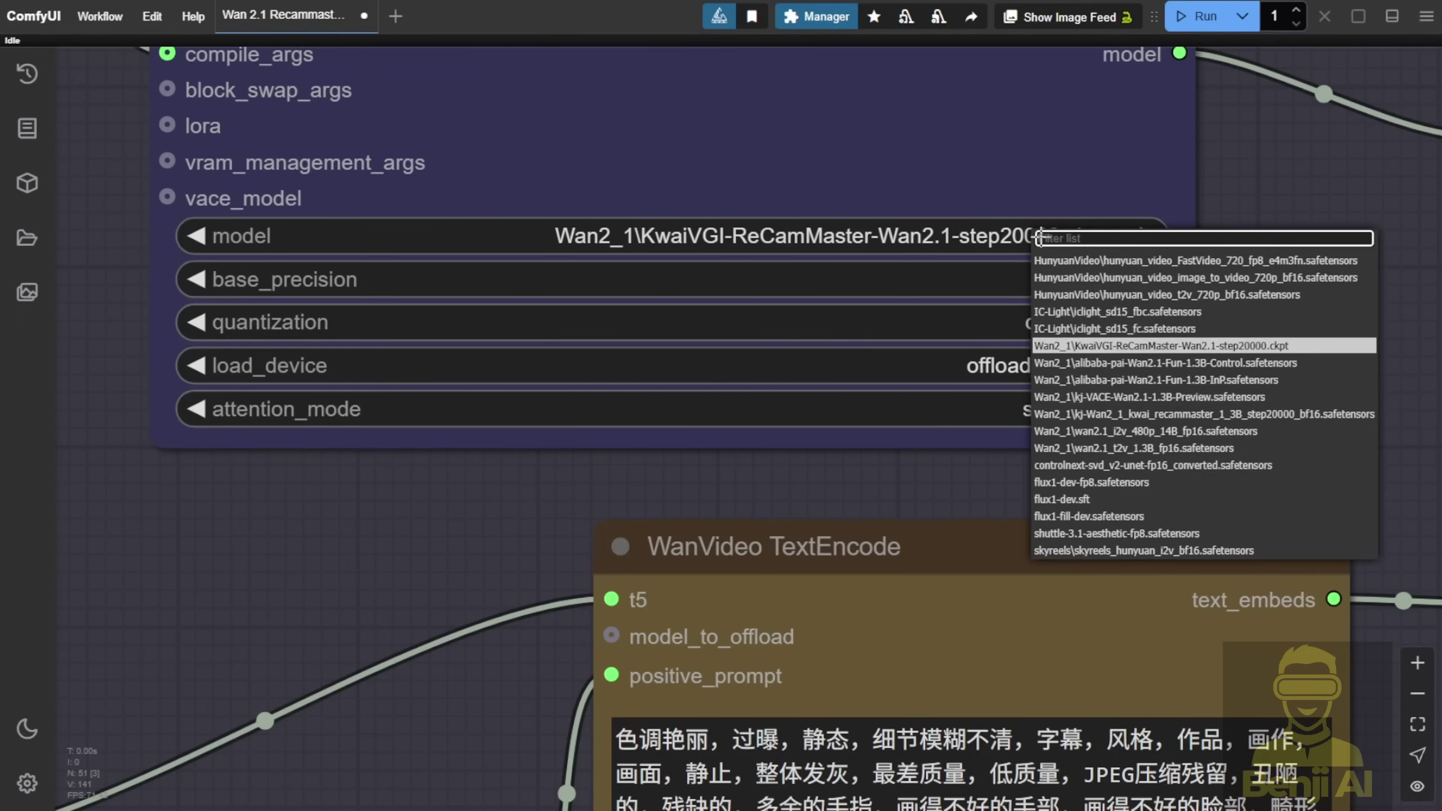
scroll(1038, 235, "down", 5)
left_click_drag(738, 474, 627, 393)
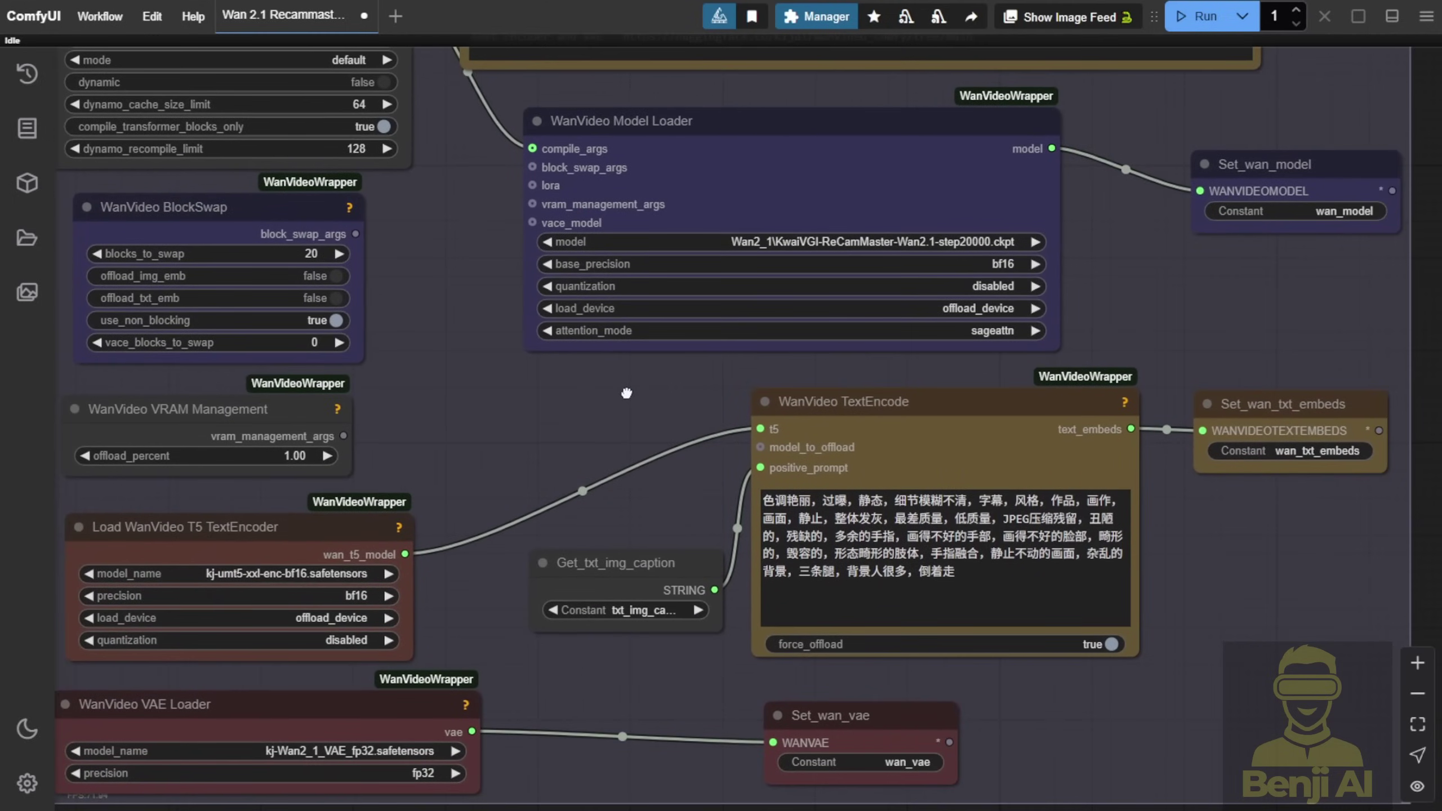
left_click(728, 138)
left_click(880, 401)
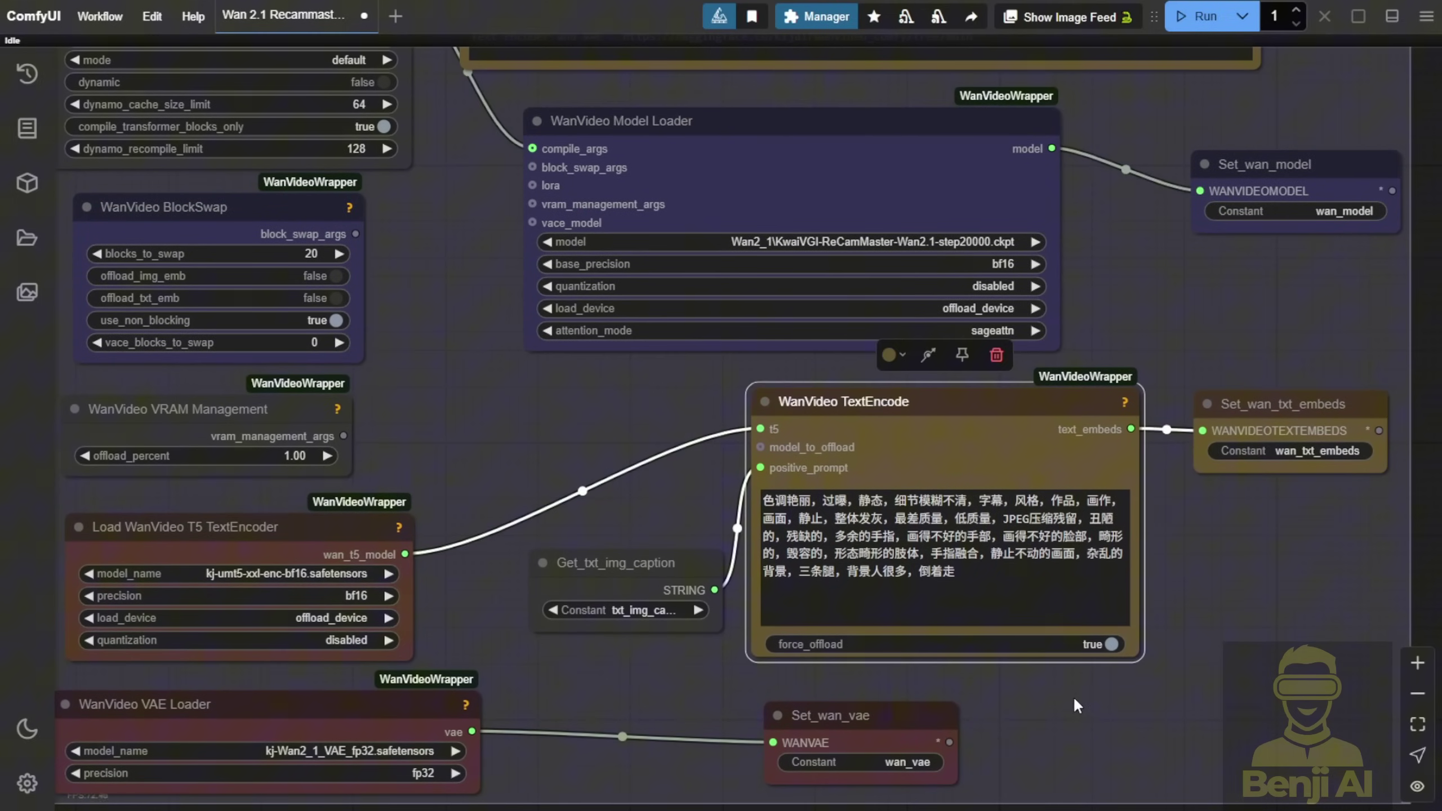
left_click_drag(1077, 706, 1011, 496)
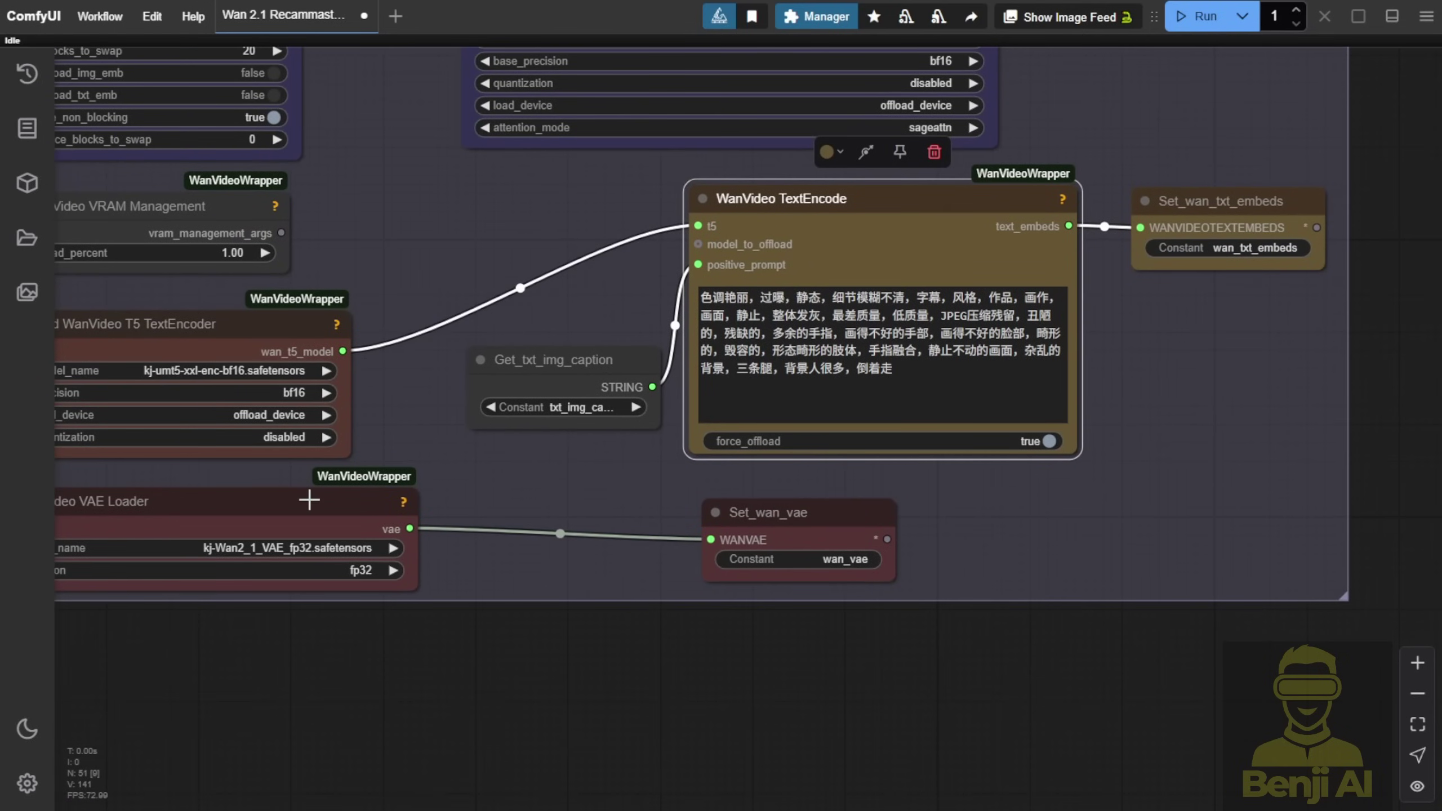
left_click_drag(308, 498, 559, 491)
left_click_drag(433, 659, 519, 691)
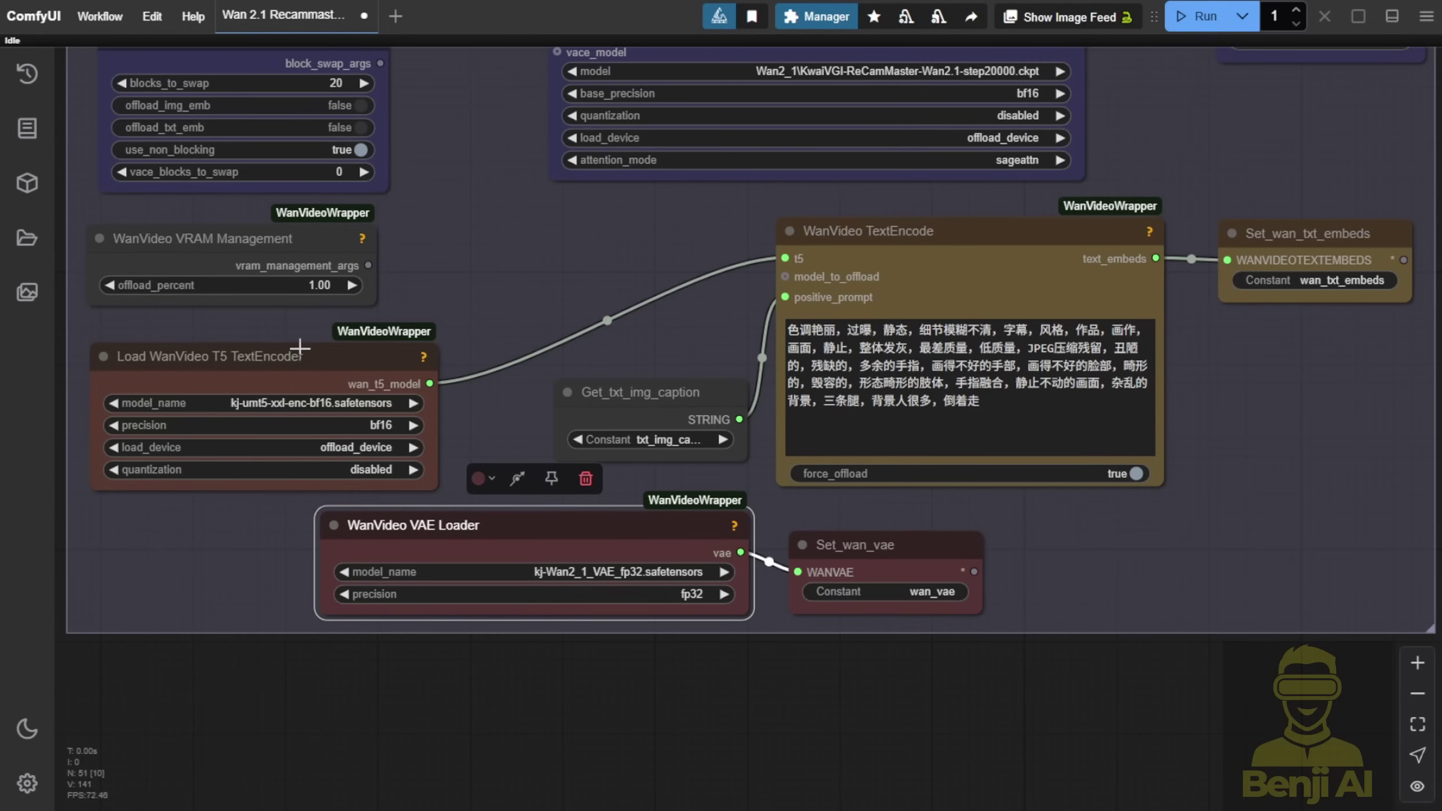
left_click_drag(298, 348, 301, 337)
left_click_drag(457, 522, 227, 520)
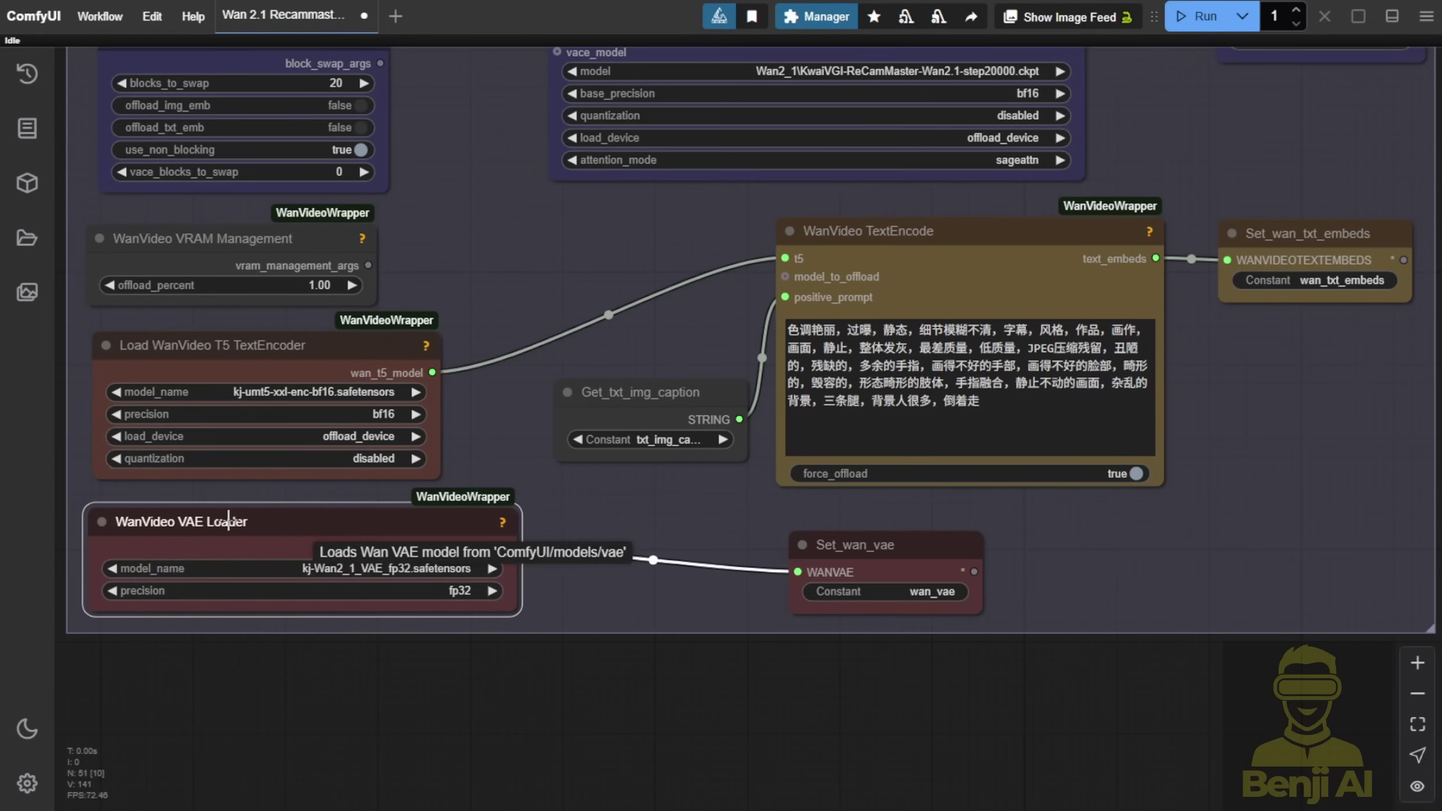
scroll(414, 575, "up", 4)
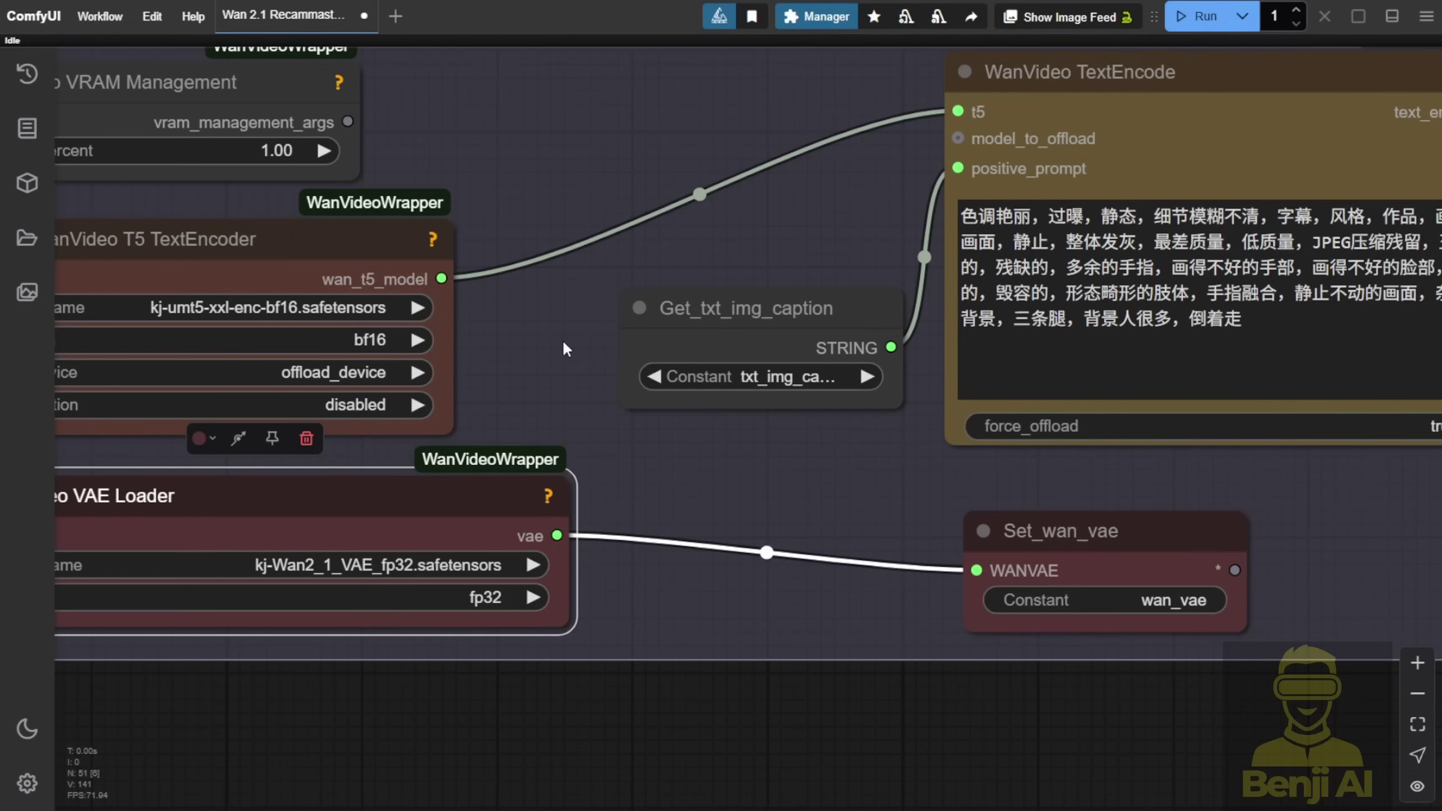
left_click_drag(566, 322, 822, 294)
scroll(938, 92, "up", 10)
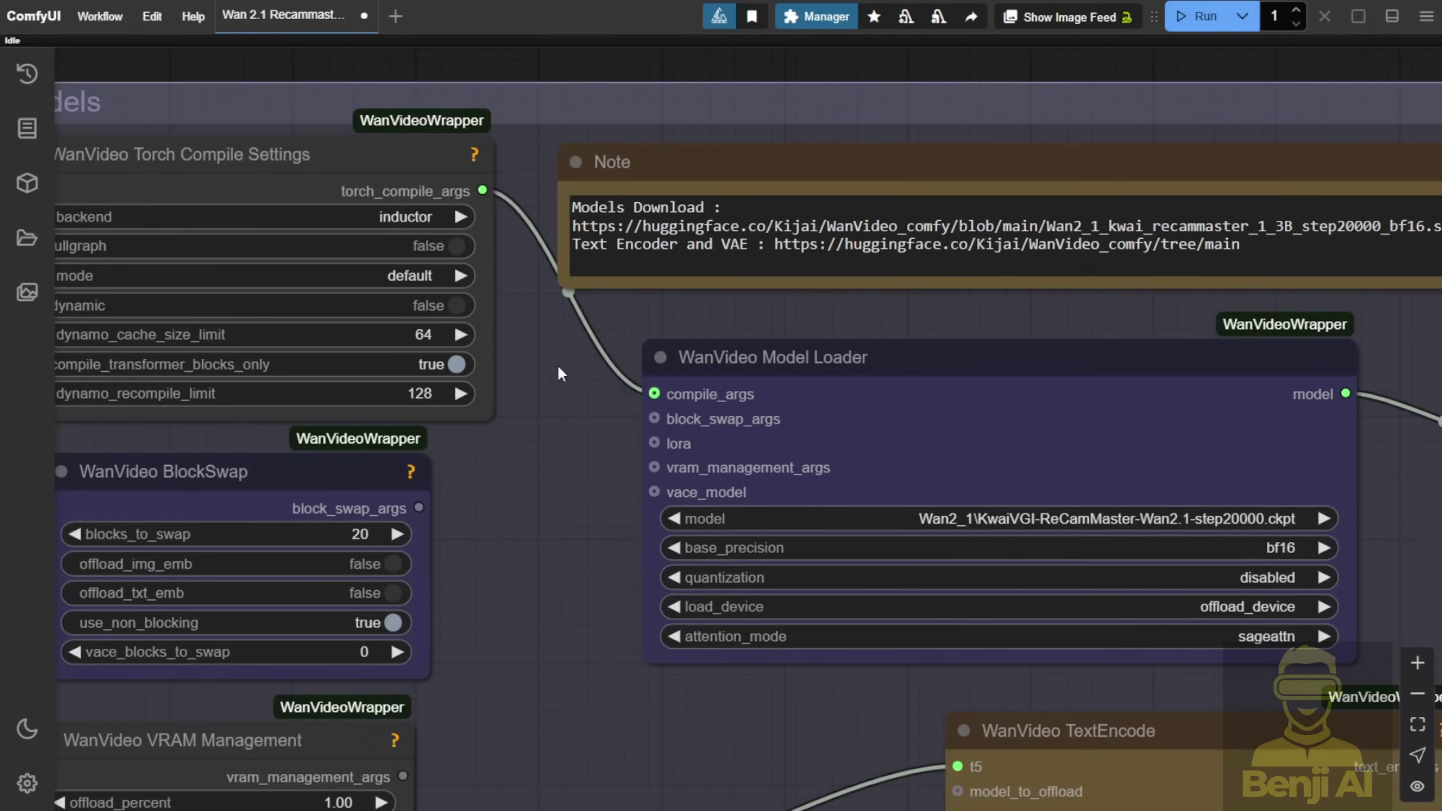
scroll(557, 364, "right", 4)
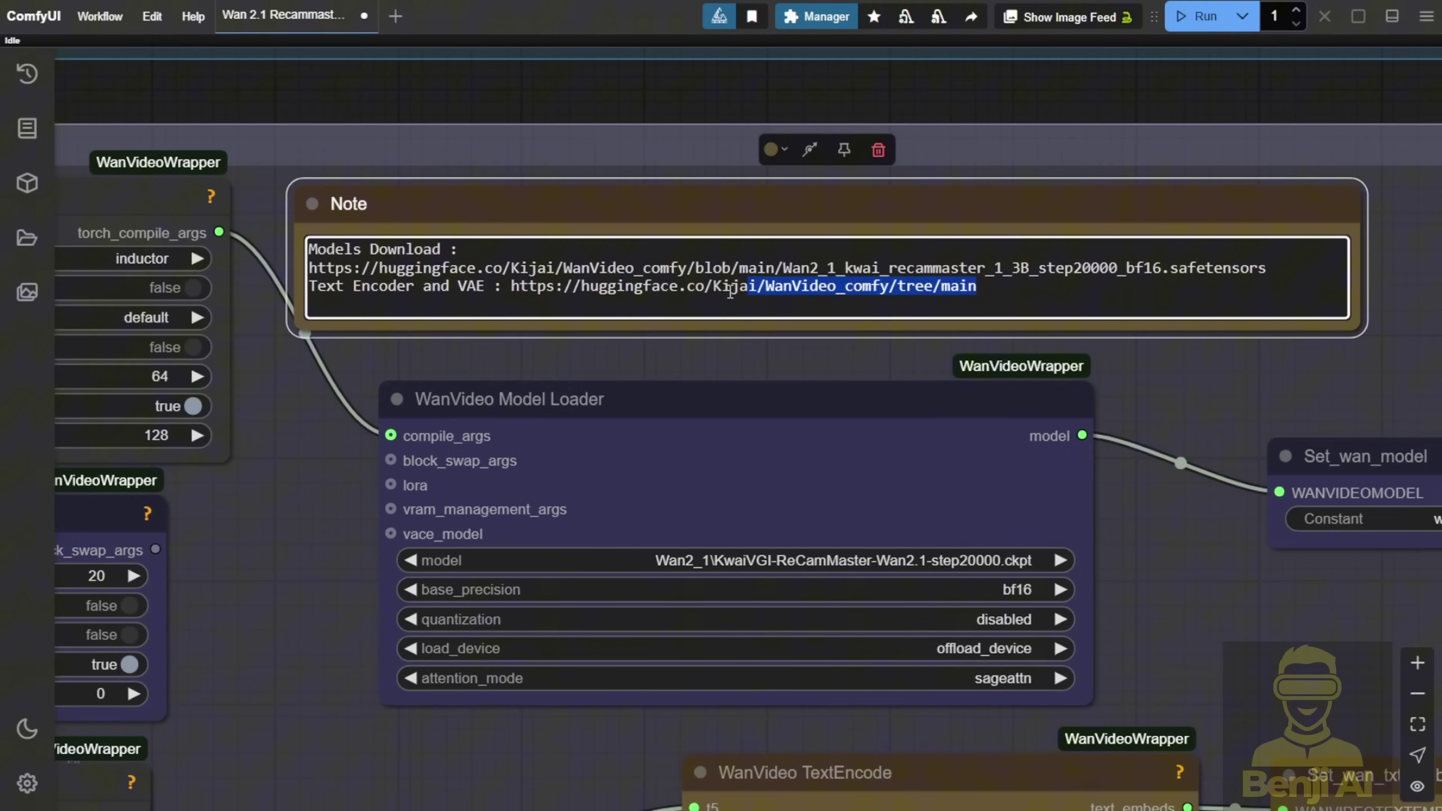
left_click_drag(730, 291, 279, 288)
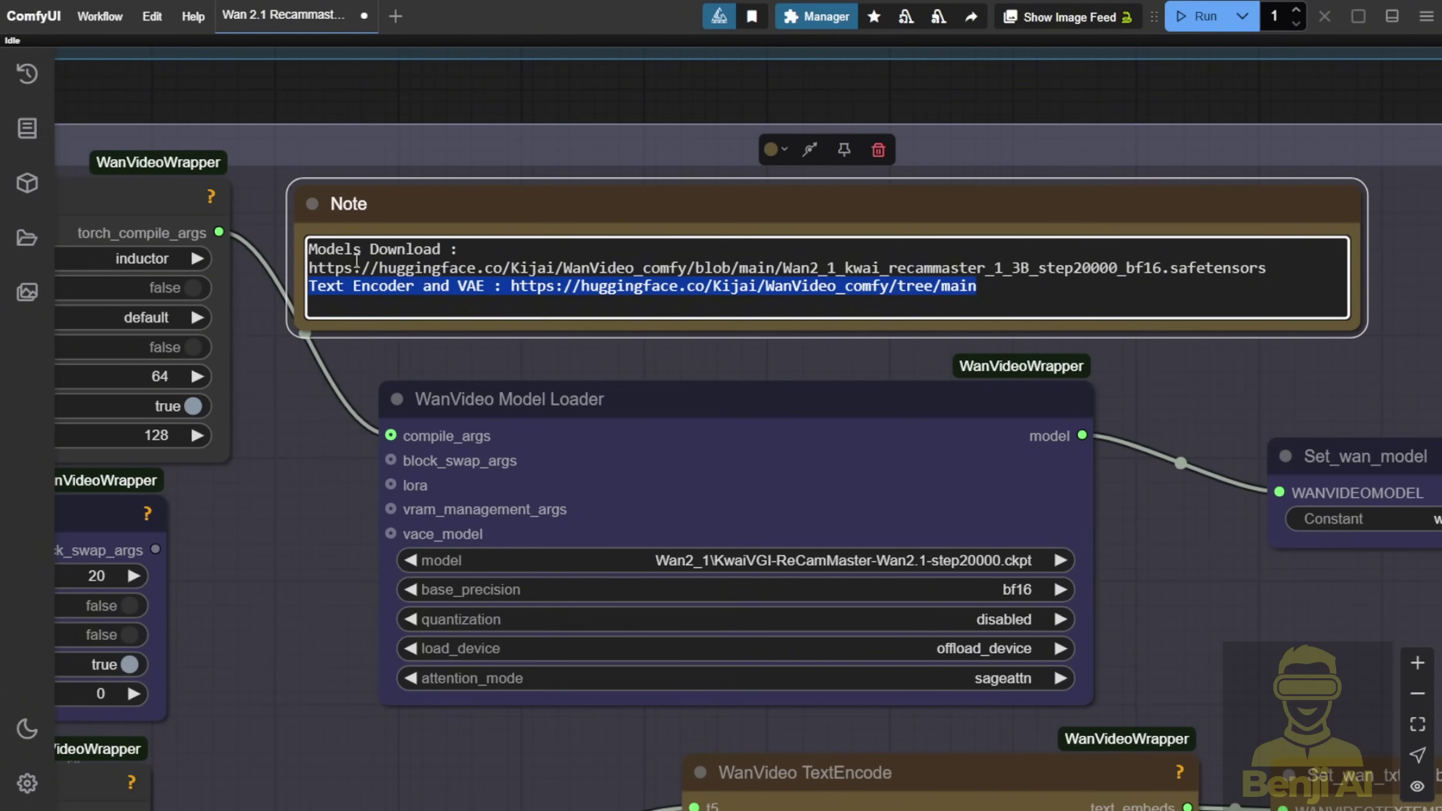
left_click_drag(346, 267, 1309, 286)
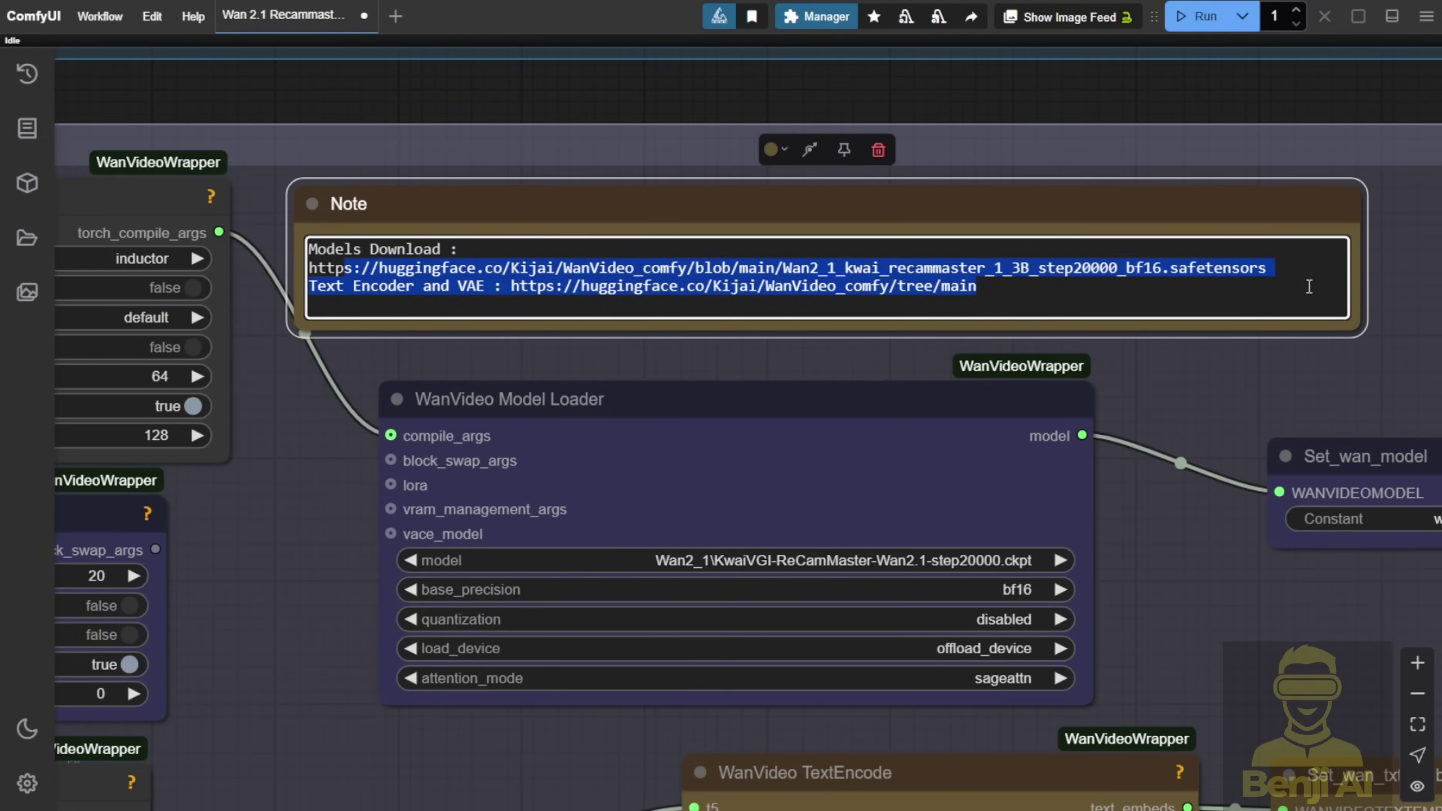
left_click(1275, 266)
scroll(1115, 575, "down", 2)
left_click_drag(1116, 575, 907, 276)
scroll(877, 272, "down", 2)
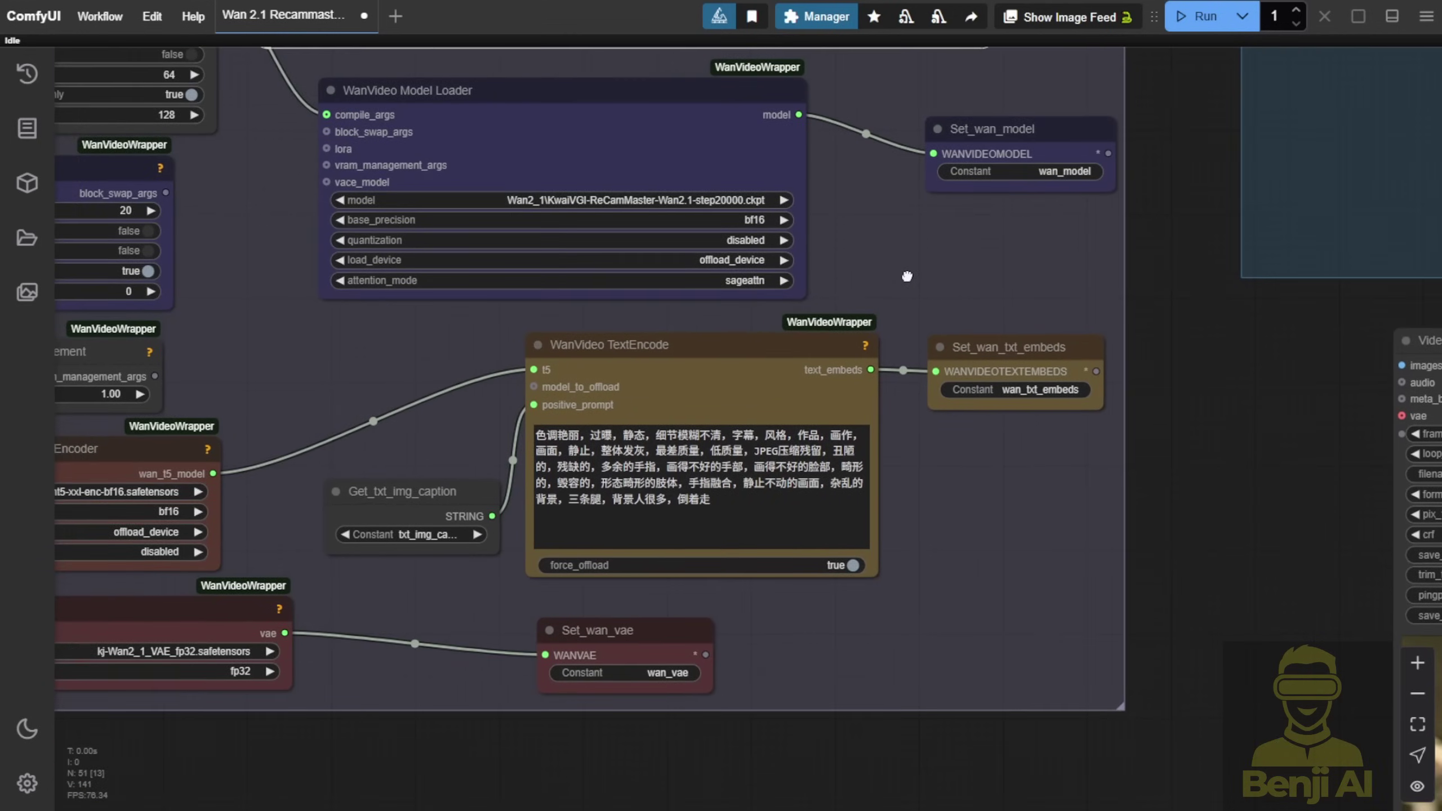
left_click_drag(734, 282, 919, 362)
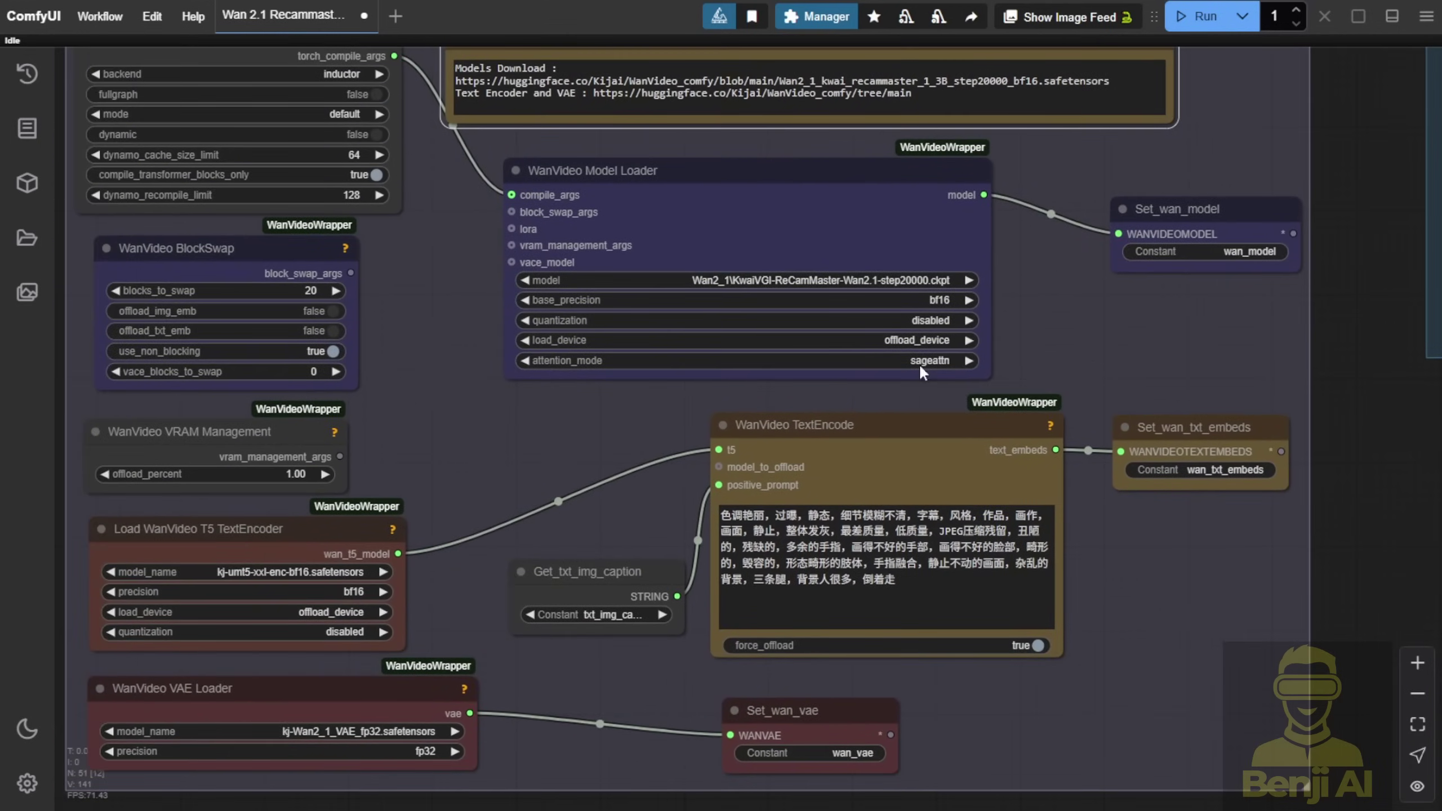
scroll(799, 305, "up", 3)
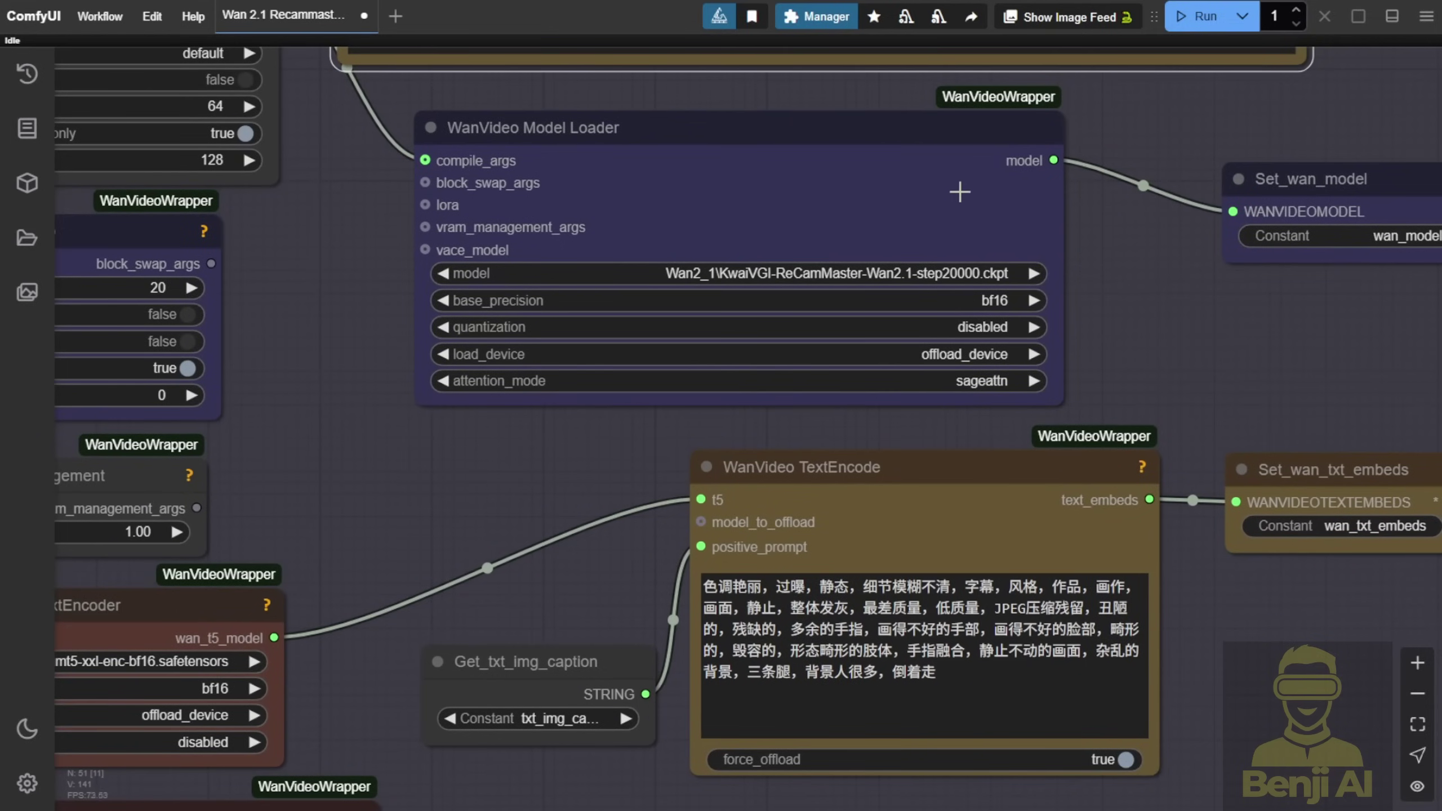
left_click(779, 278)
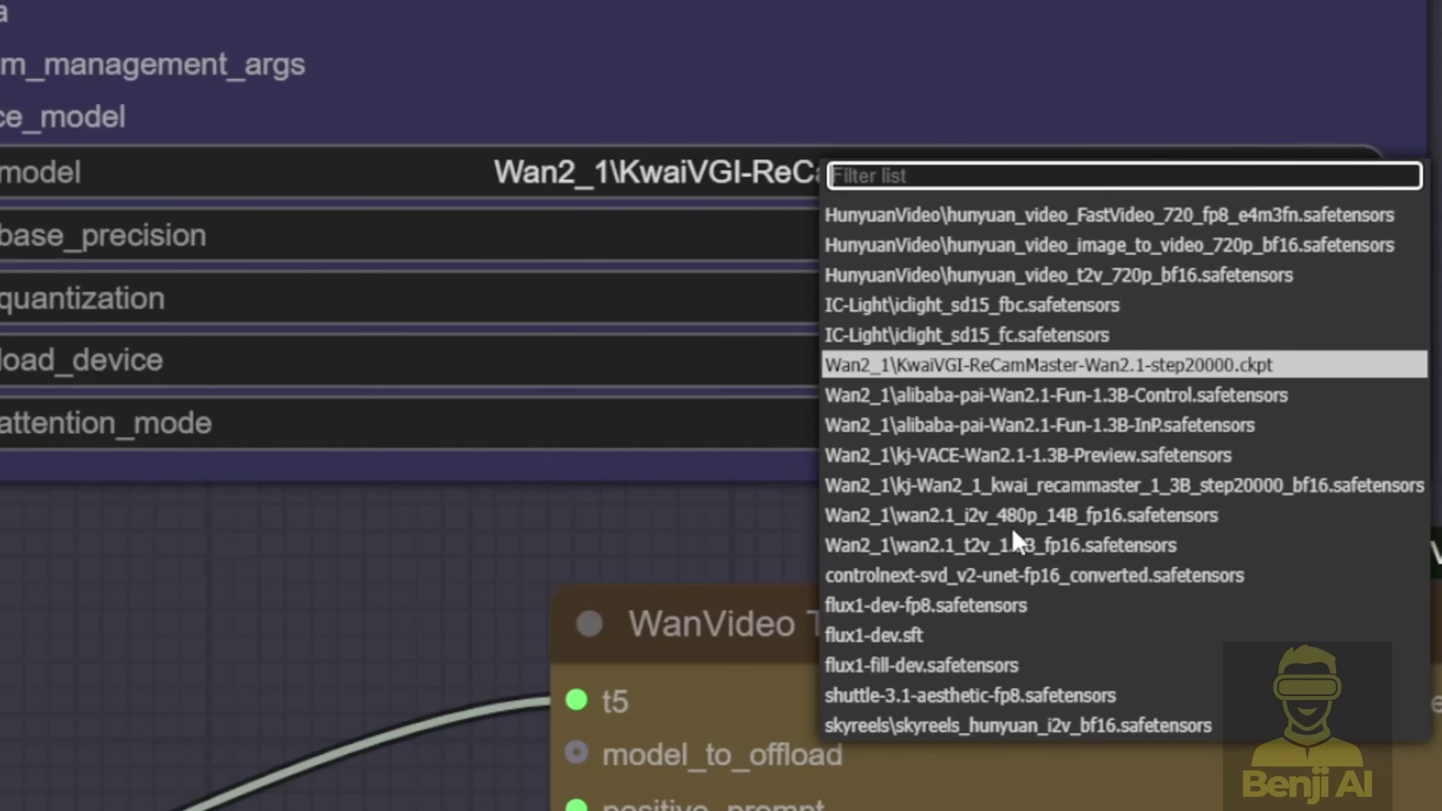
left_click(1077, 517)
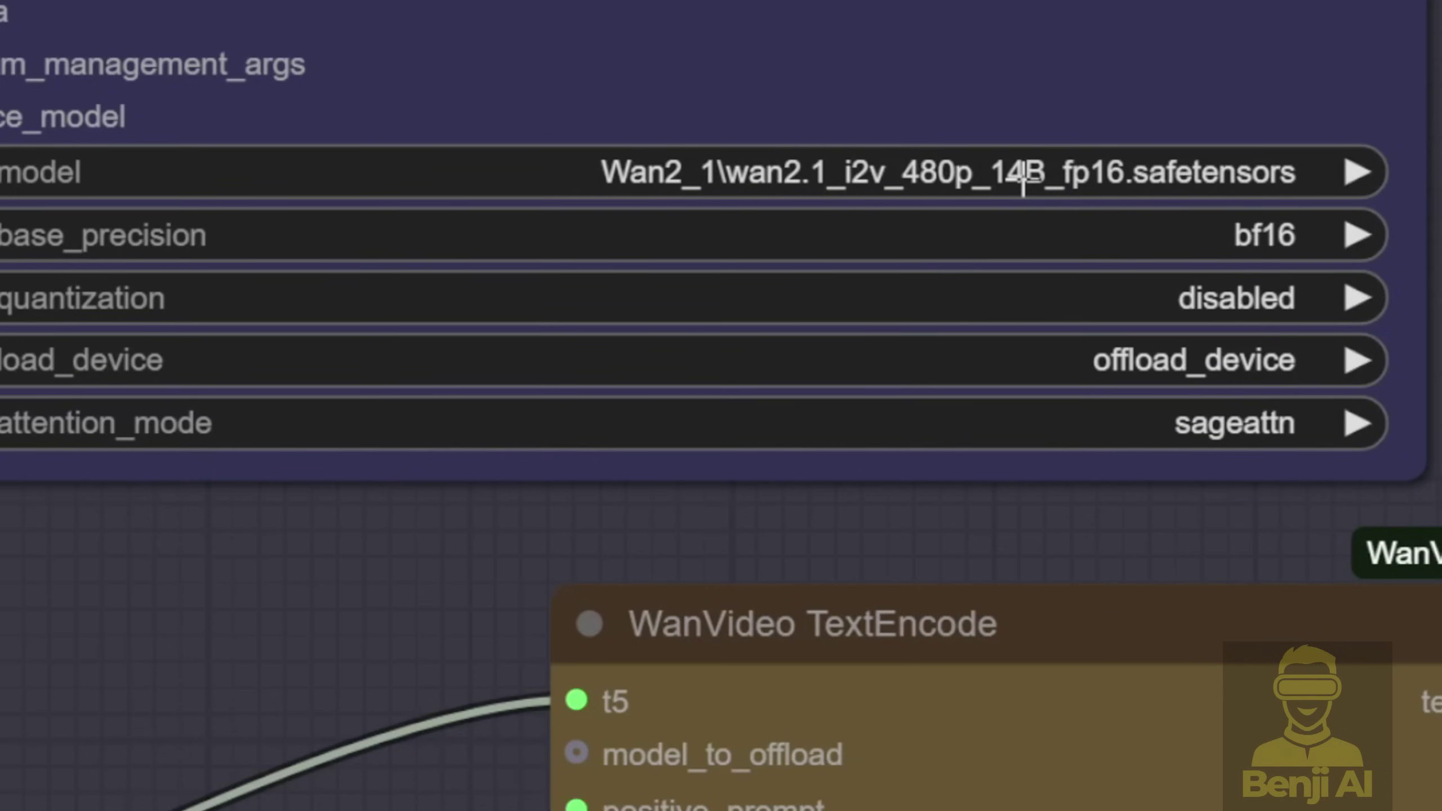
left_click(1020, 180)
left_click(1061, 460)
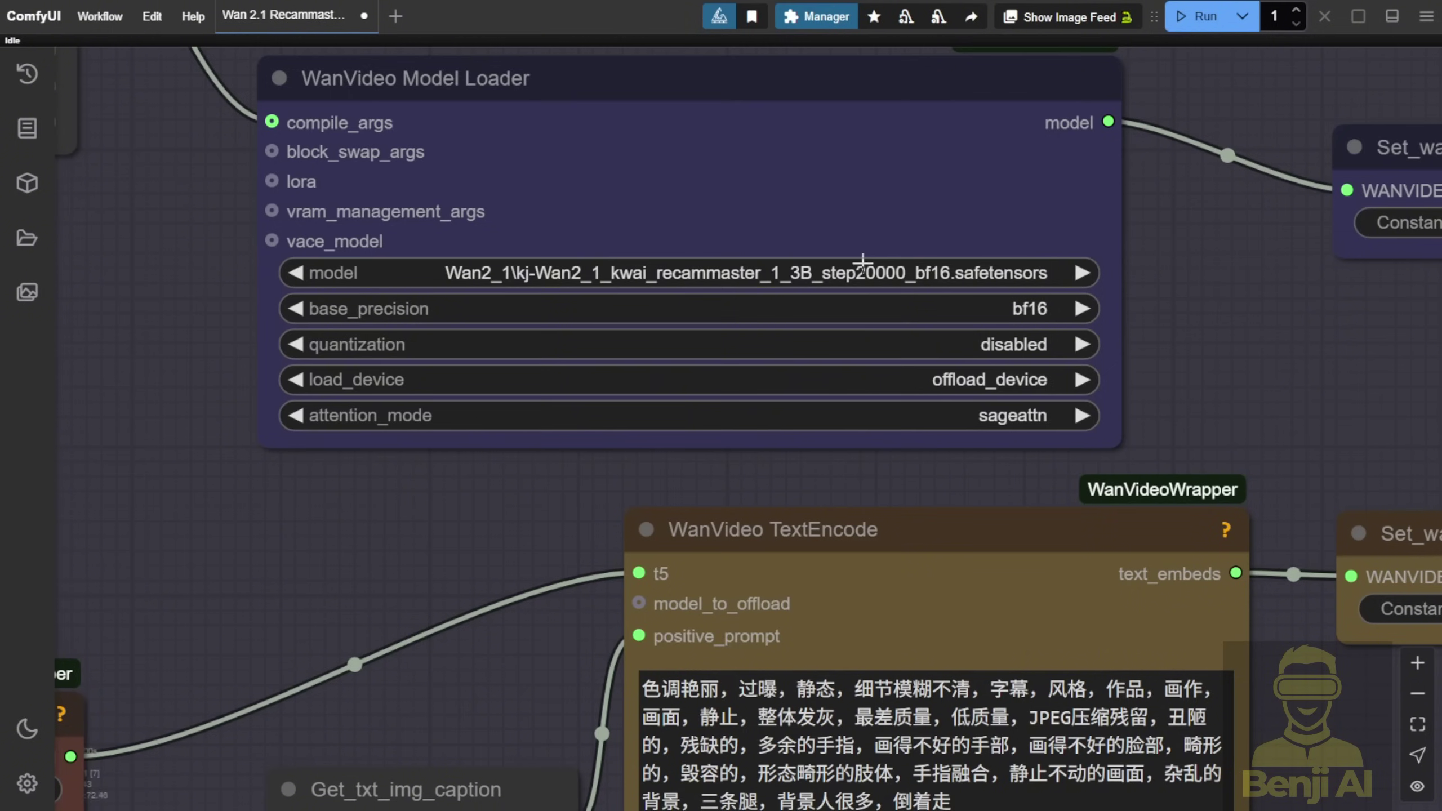
left_click(1005, 268)
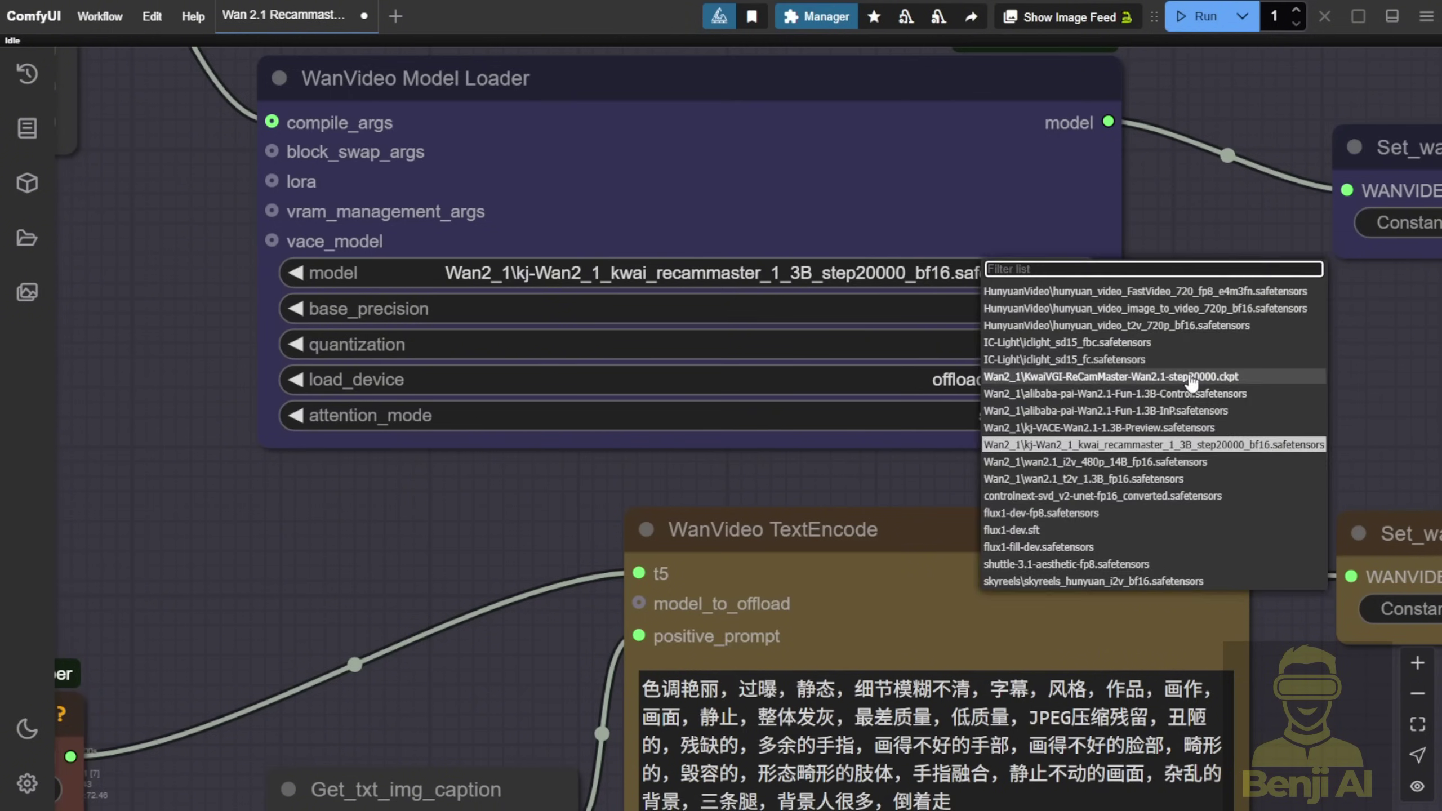
left_click(1056, 377)
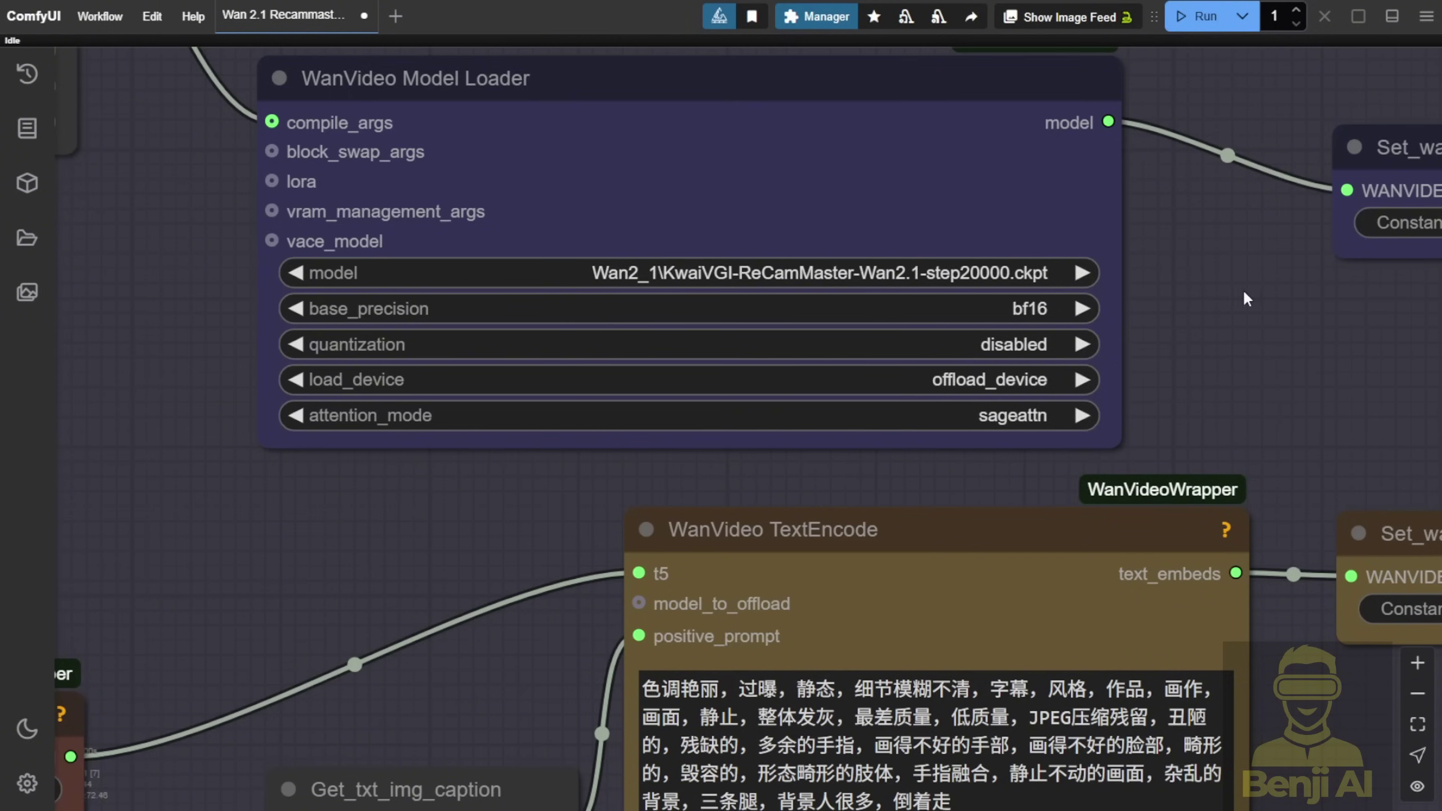
scroll(1244, 288, "down", 4)
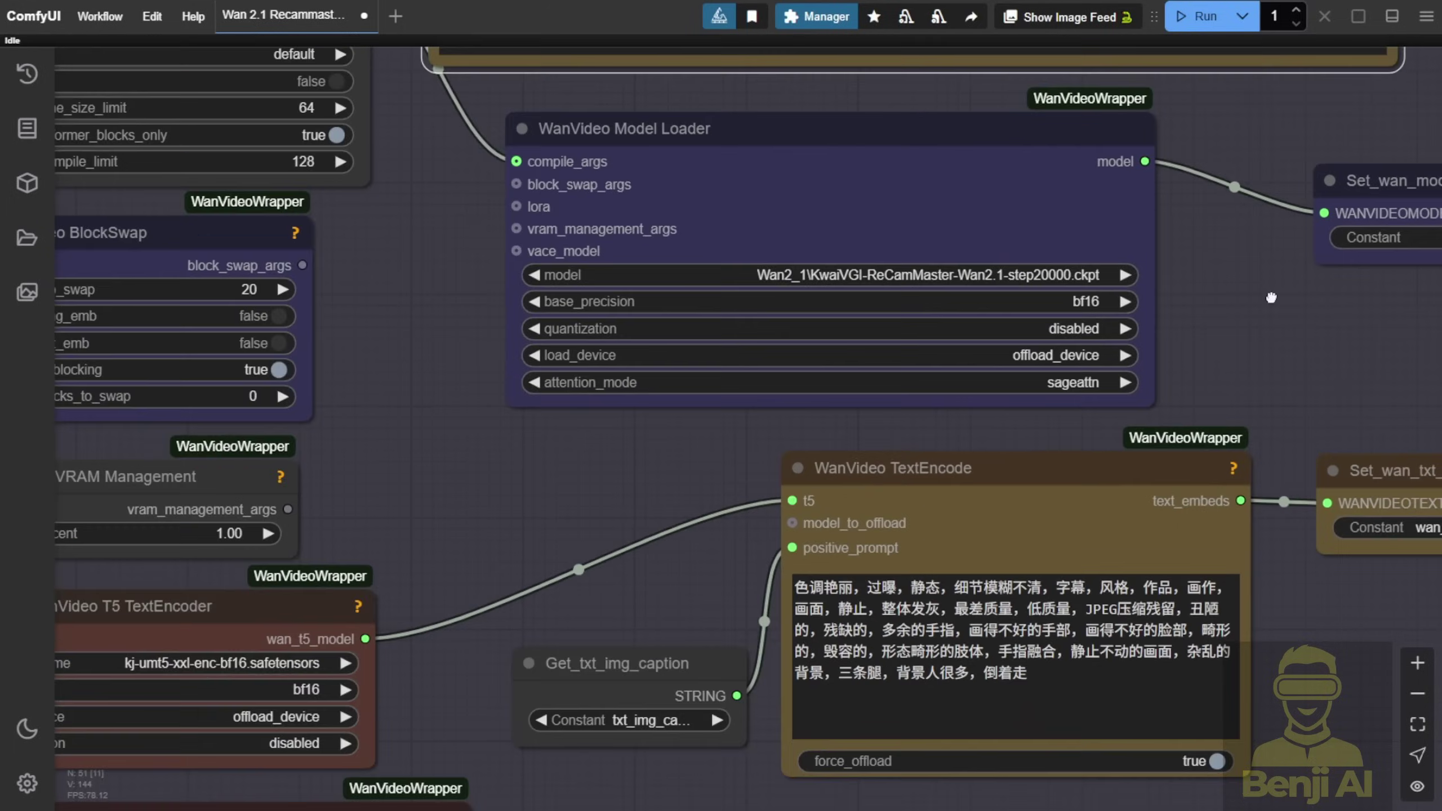
left_click_drag(1107, 294, 347, 303)
scroll(347, 335, "down", 2)
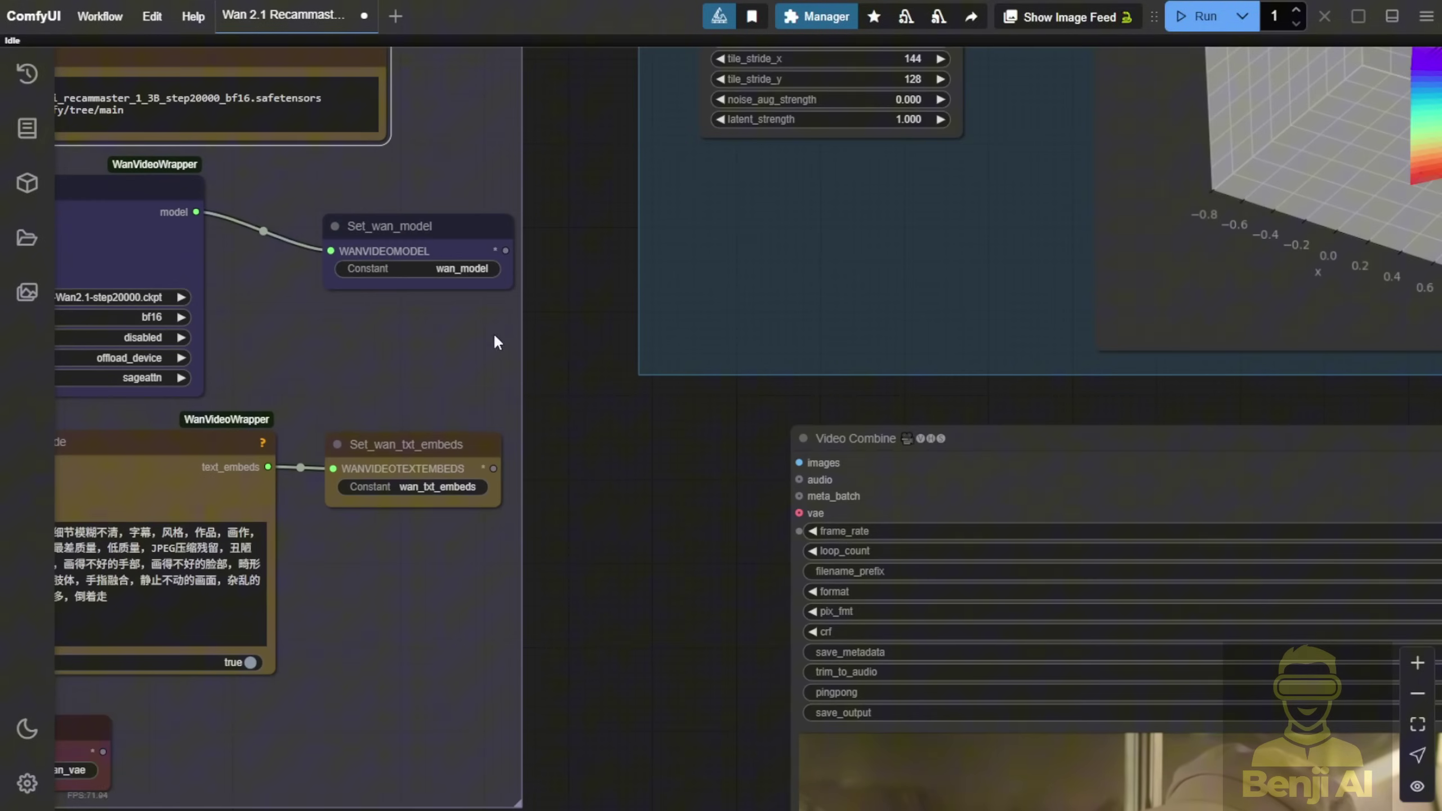
scroll(489, 242, "down", 5)
left_click_drag(1023, 696, 601, 810)
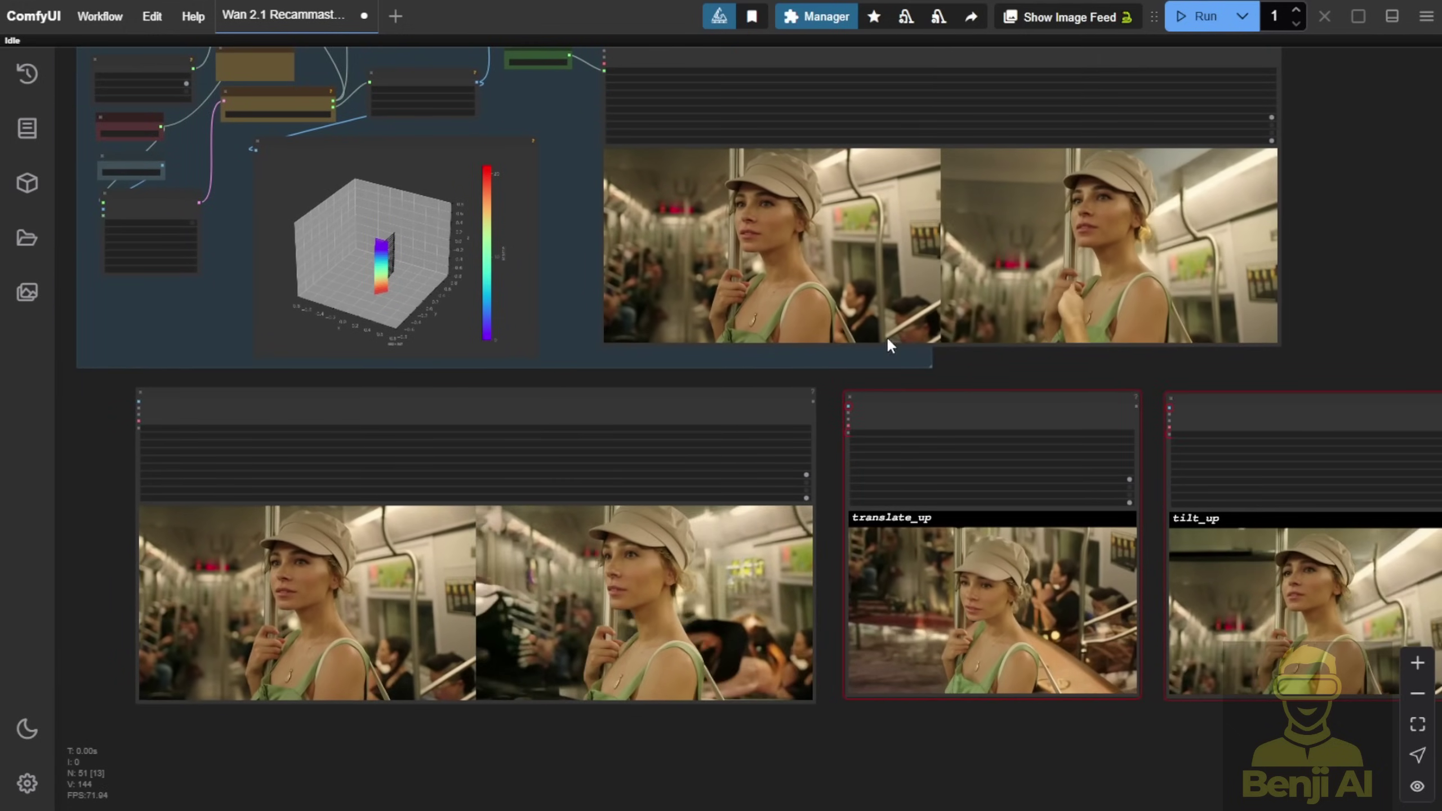
scroll(1229, 116, "up", 3)
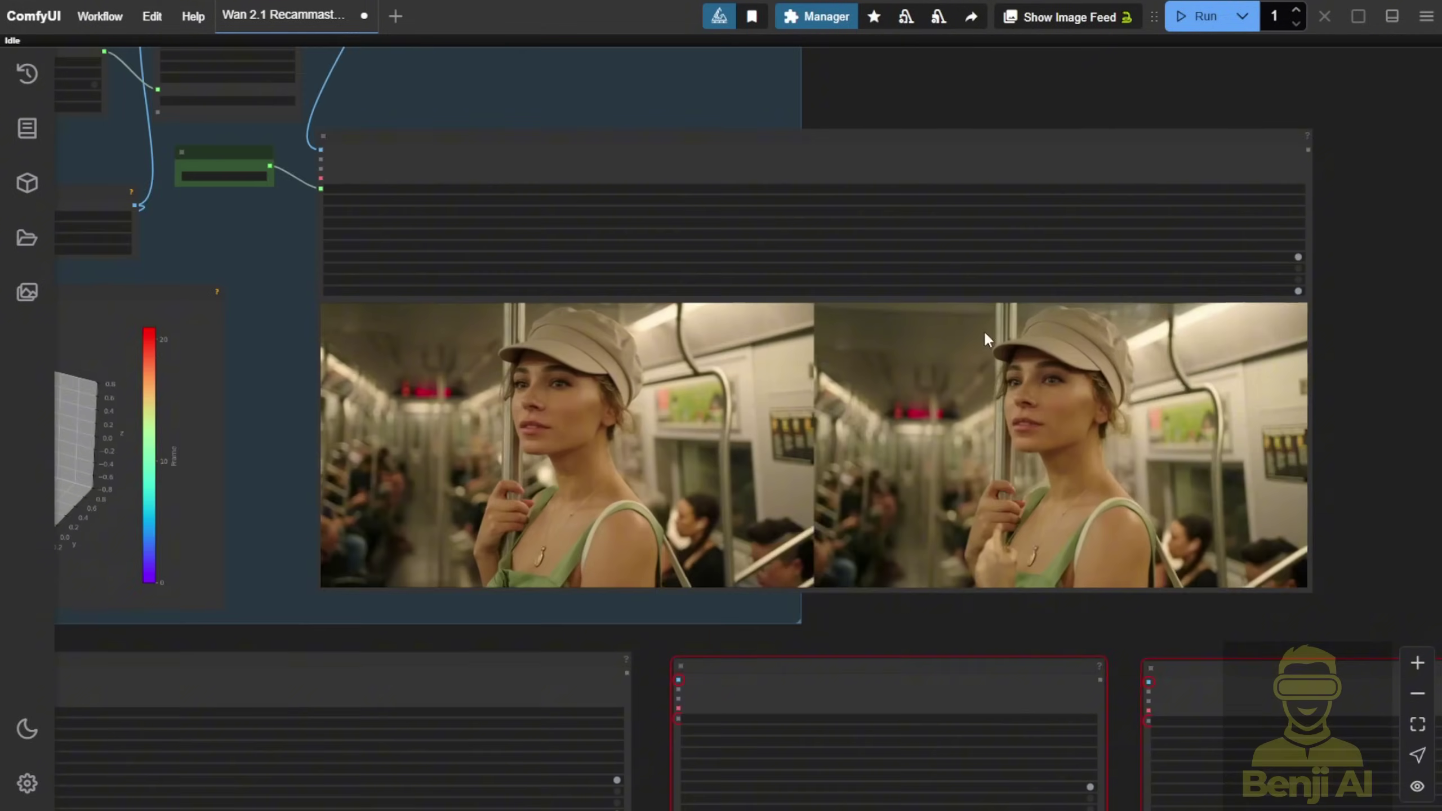
left_click_drag(983, 339, 855, 339)
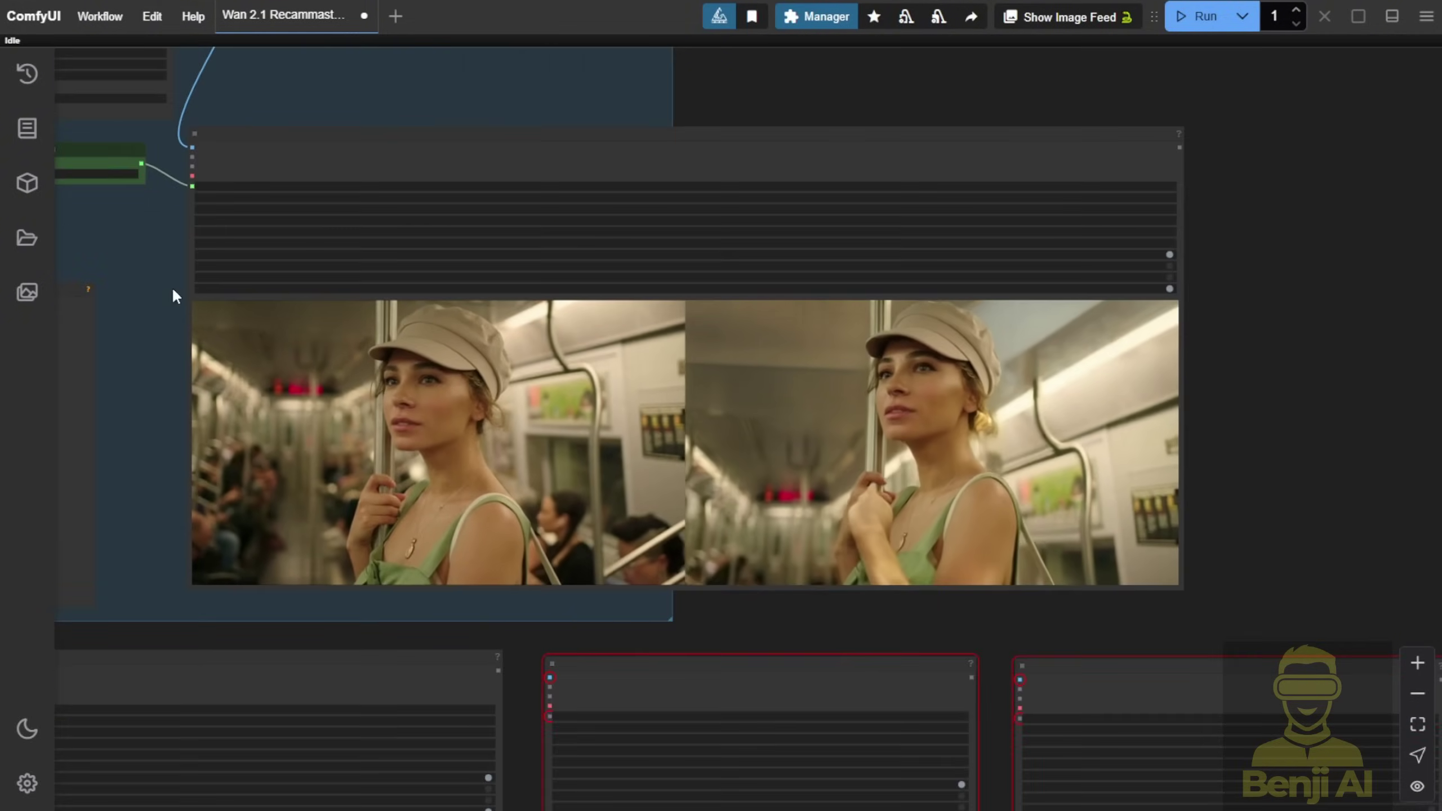
left_click_drag(172, 286, 885, 293)
scroll(661, 321, "up", 2)
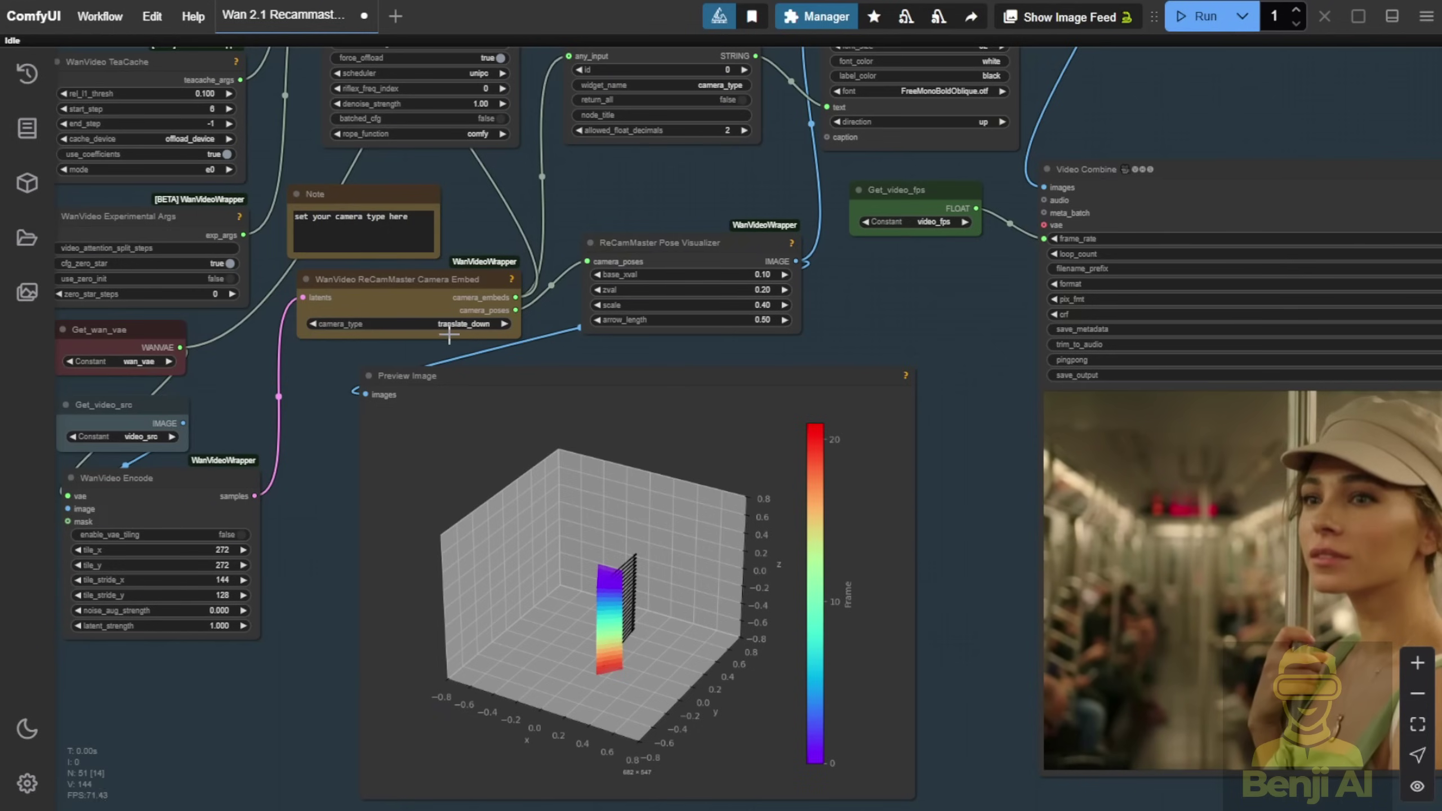
scroll(448, 335, "up", 2)
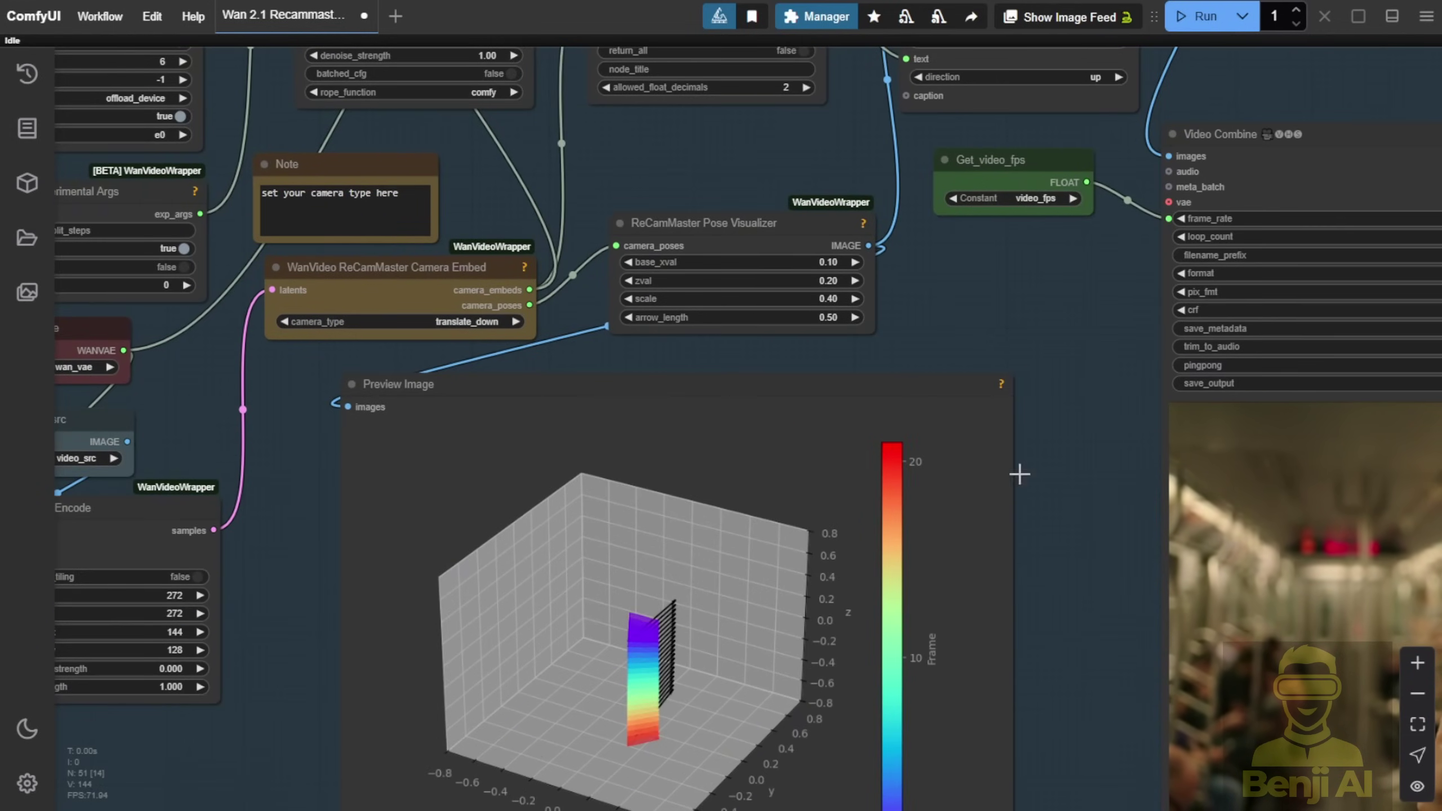
left_click_drag(1019, 474, 1094, 296)
scroll(896, 182, "up", 2)
left_click(897, 187)
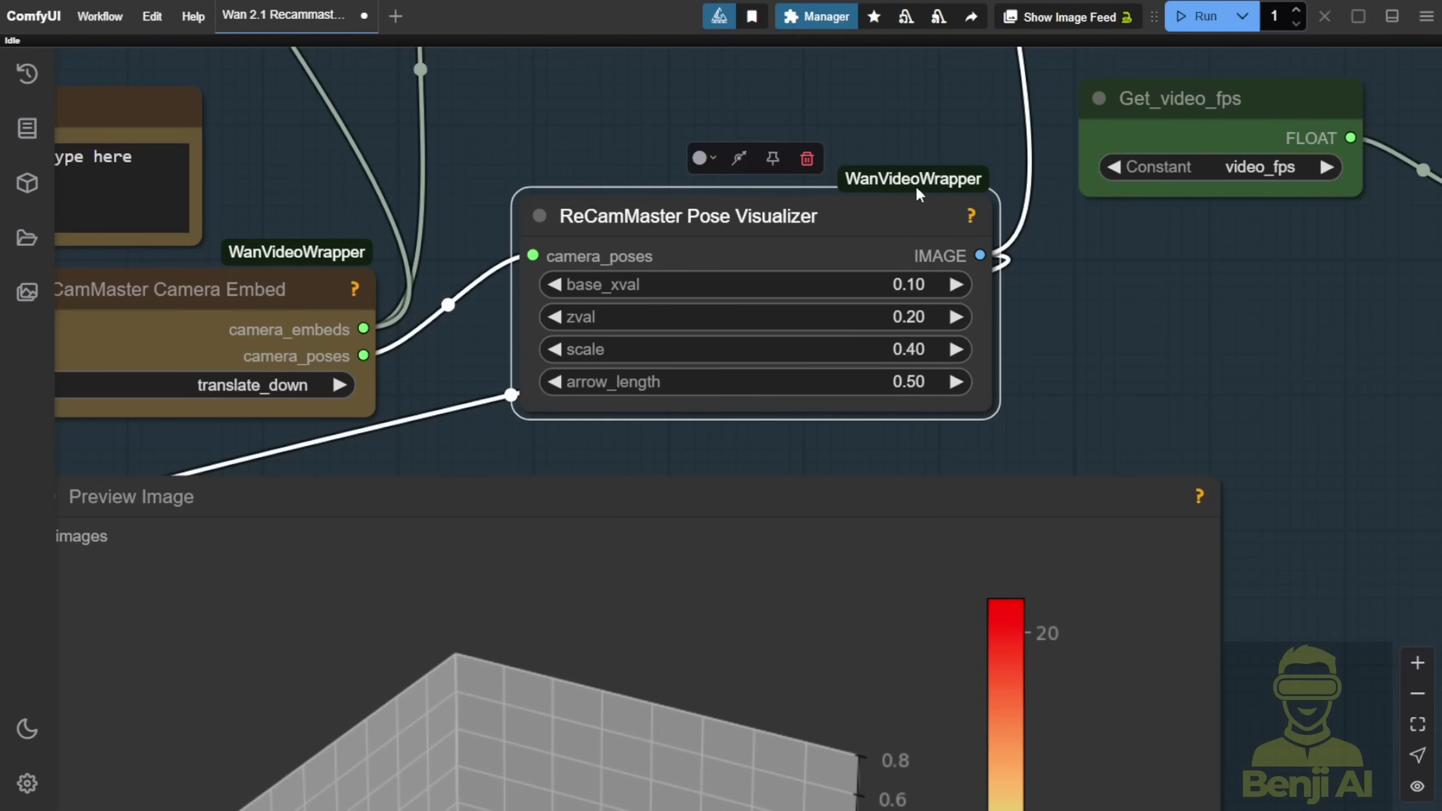
left_click(1044, 229)
left_click_drag(991, 579, 1023, 284)
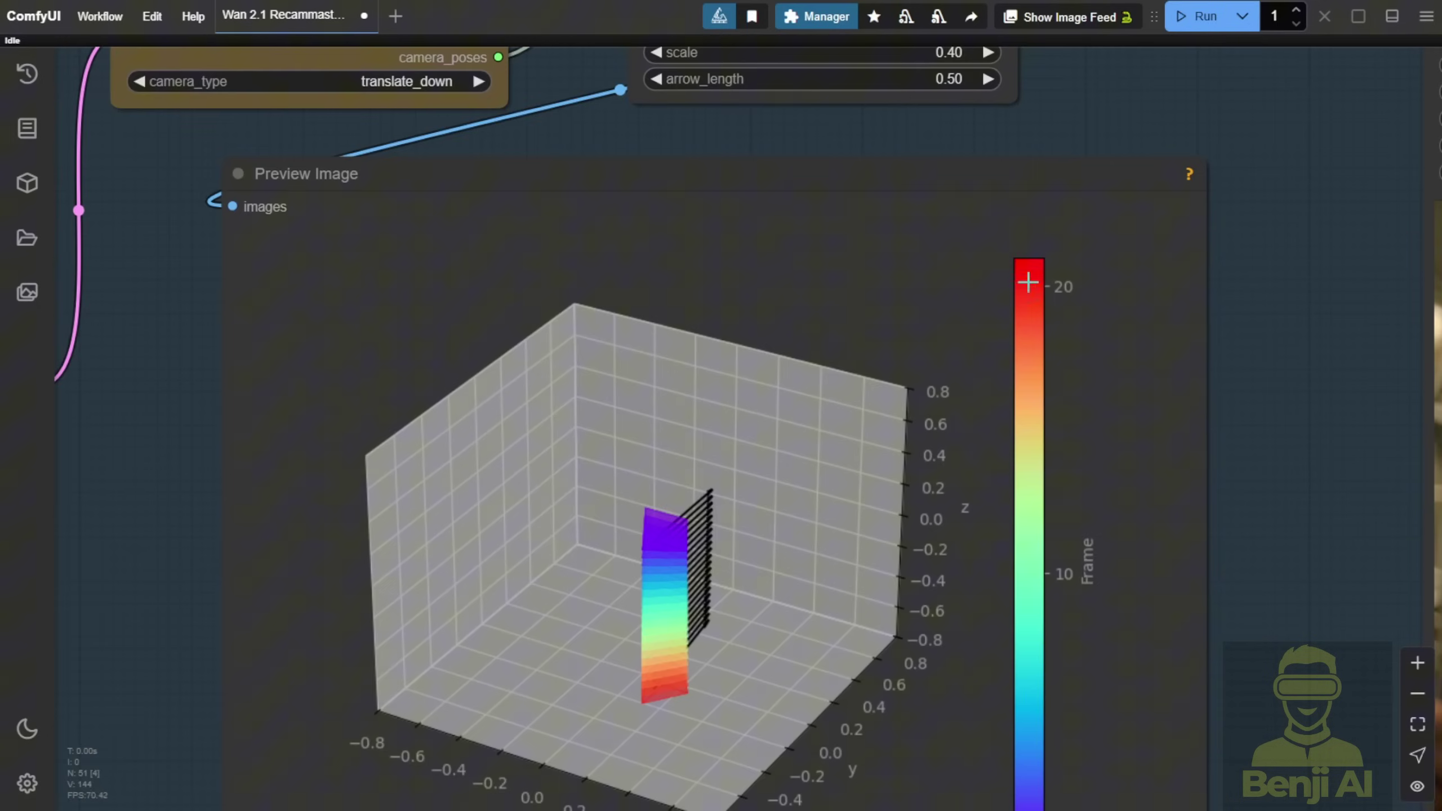
scroll(908, 319, "down", 2)
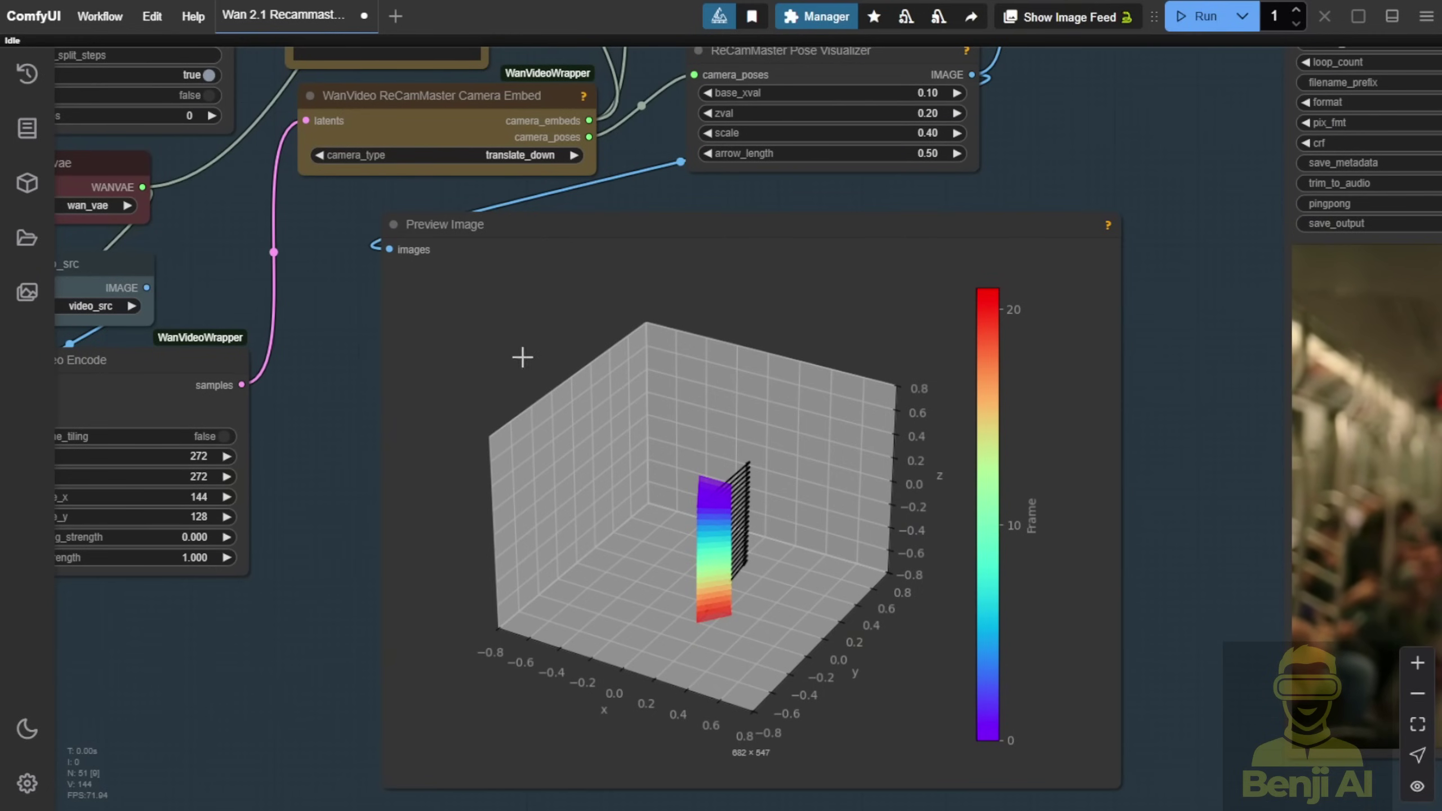
left_click_drag(1064, 138, 927, 700)
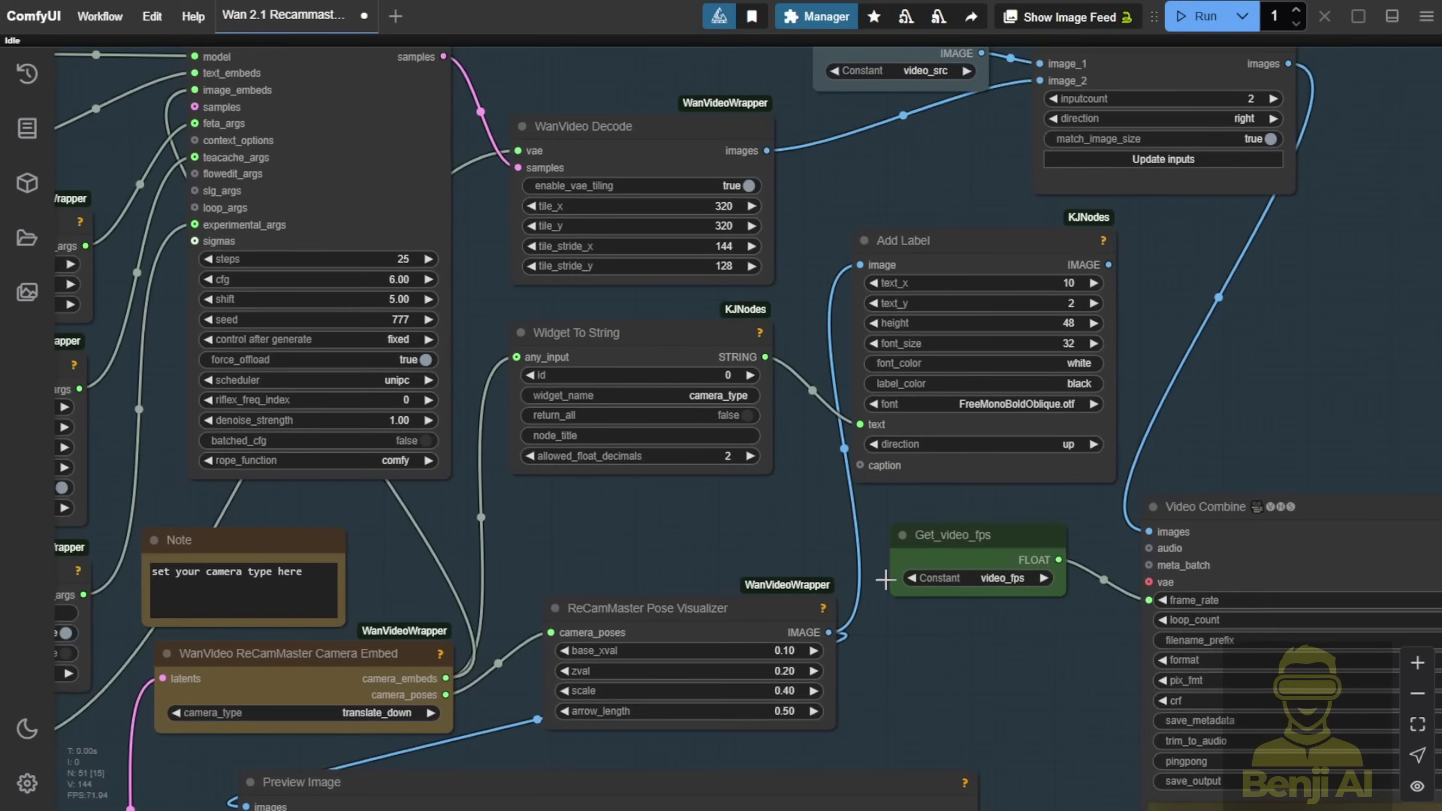
Step: Pan down to the ReCamMaster Camera Embed node and pull a link from the sampler's image_embeds input
left_click_drag(610, 520, 903, 453)
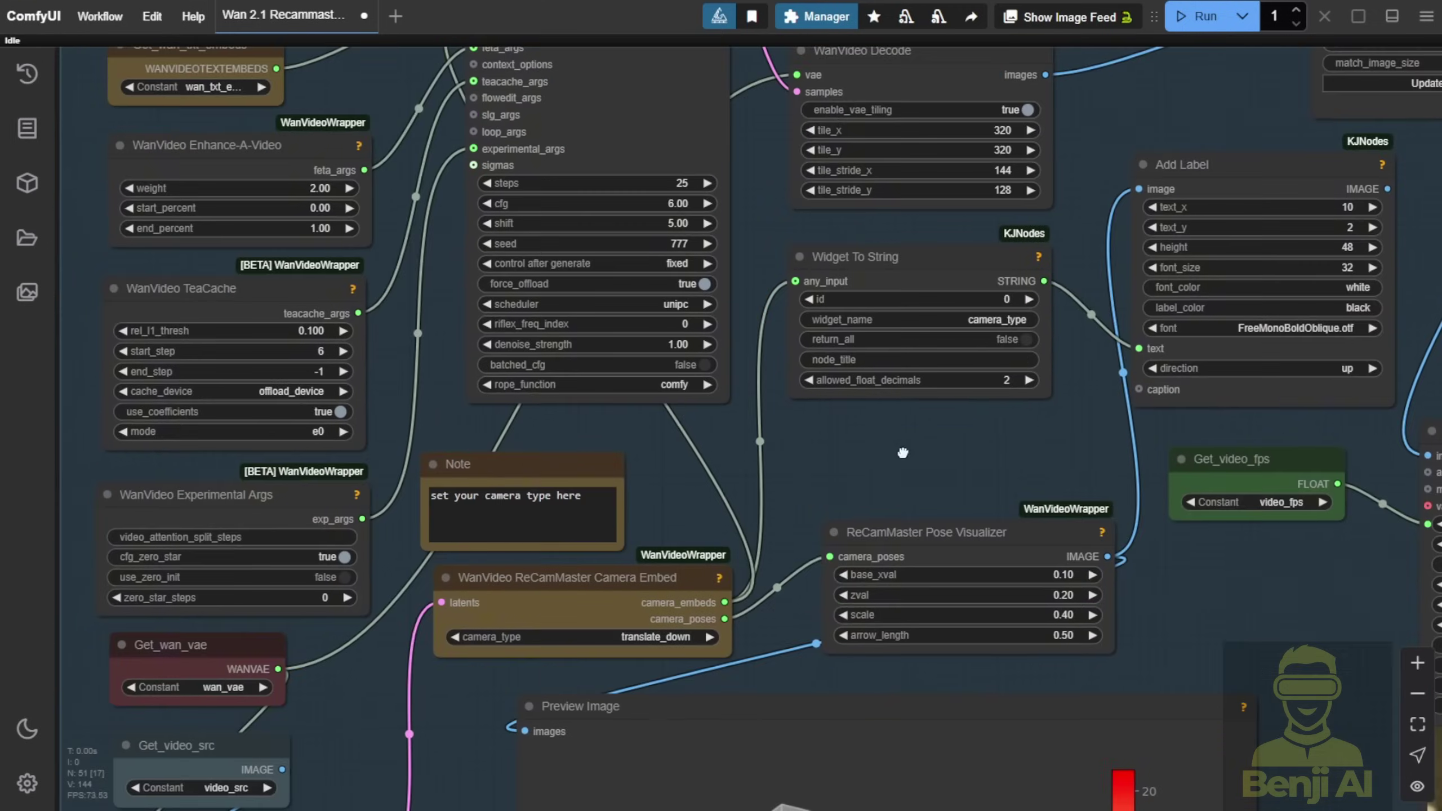
scroll(847, 514, "up", 2)
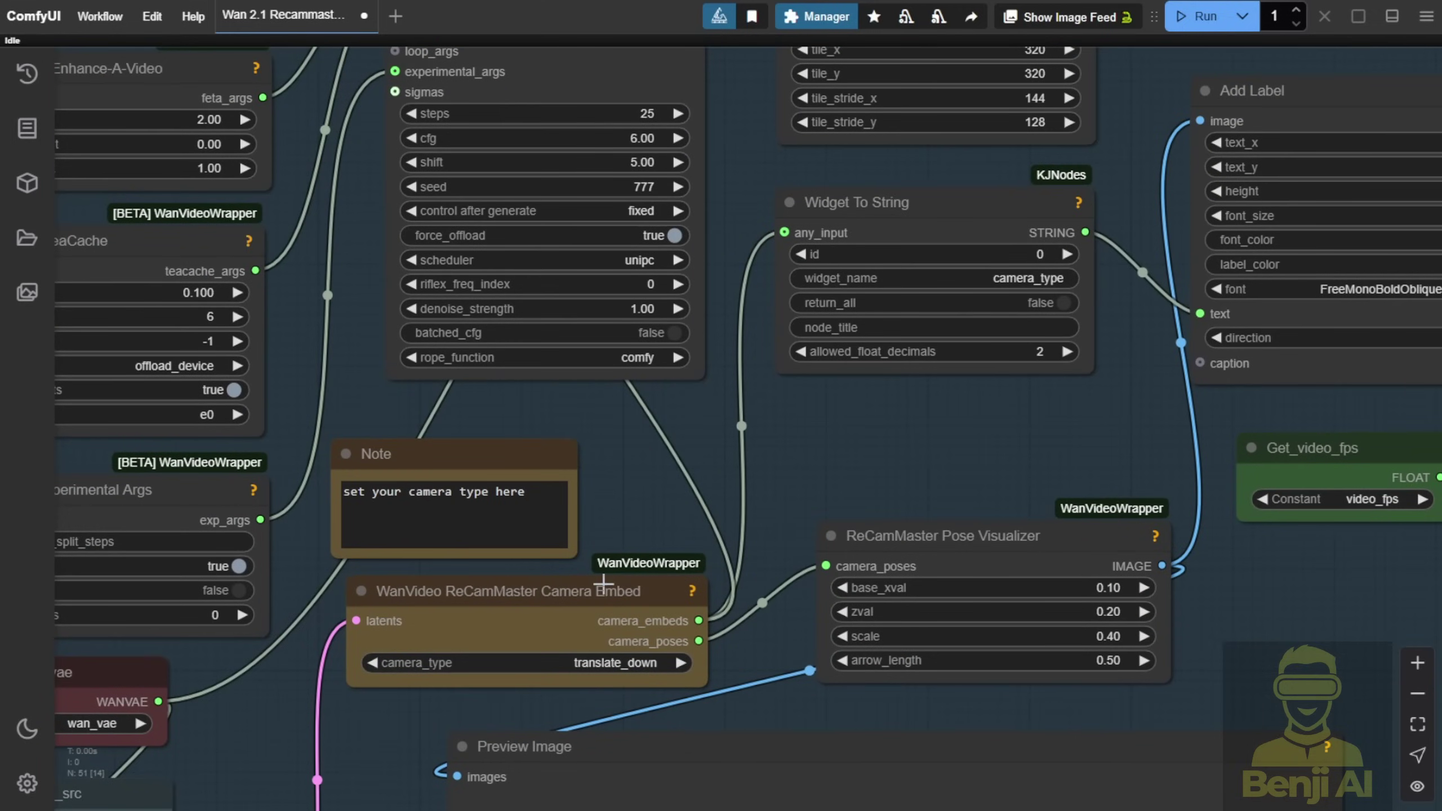
left_click_drag(666, 514, 691, 382)
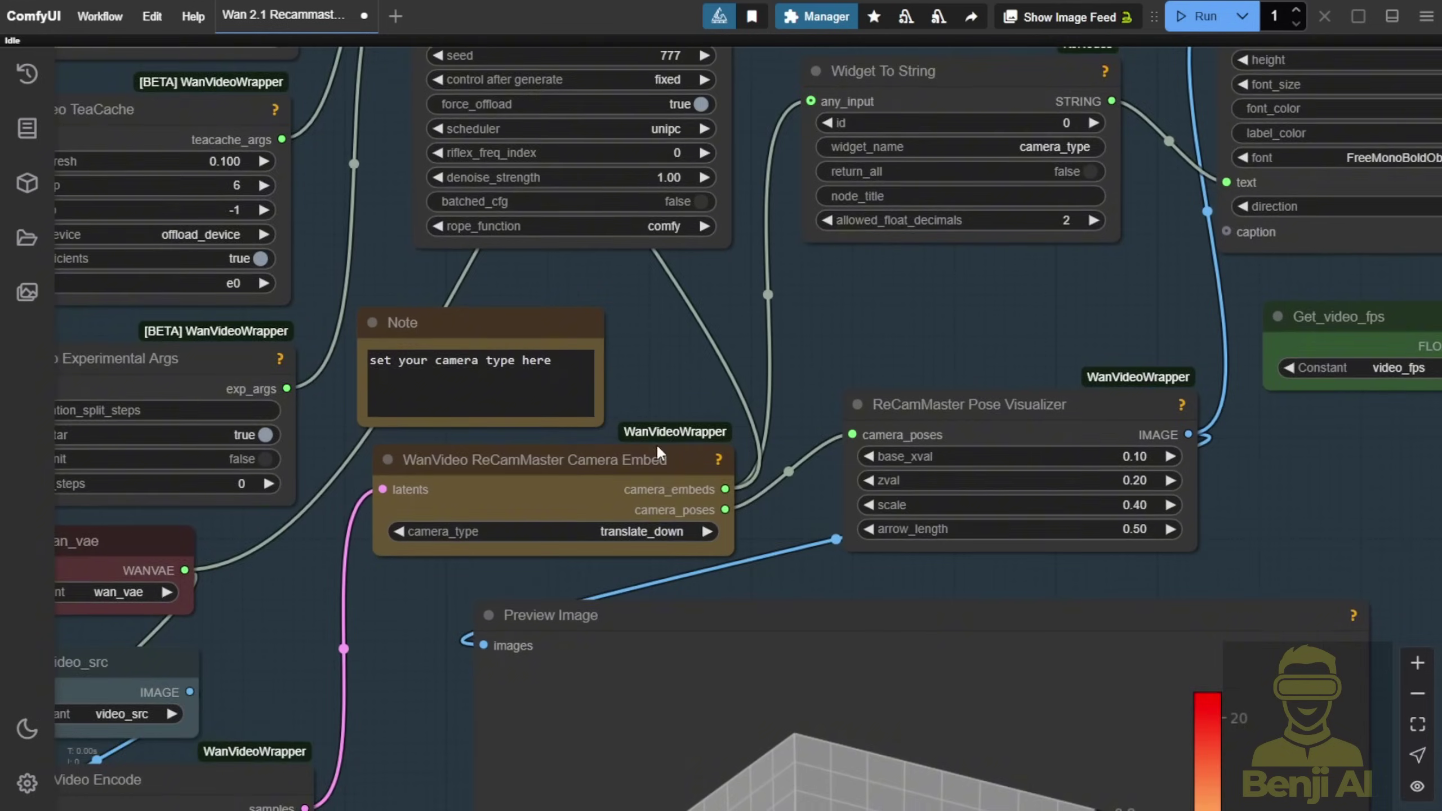
scroll(653, 449, "up", 3)
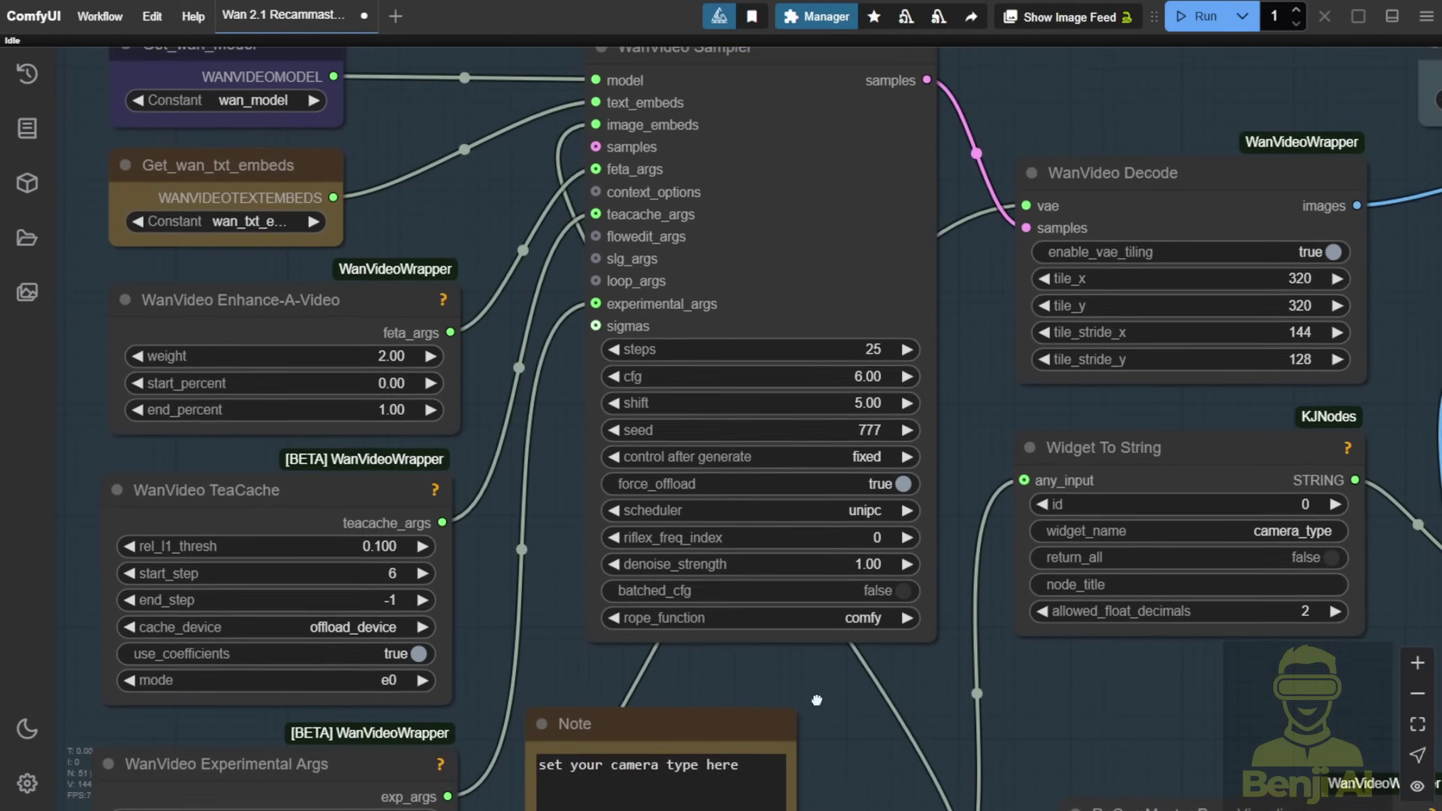
scroll(714, 423, "up", 1)
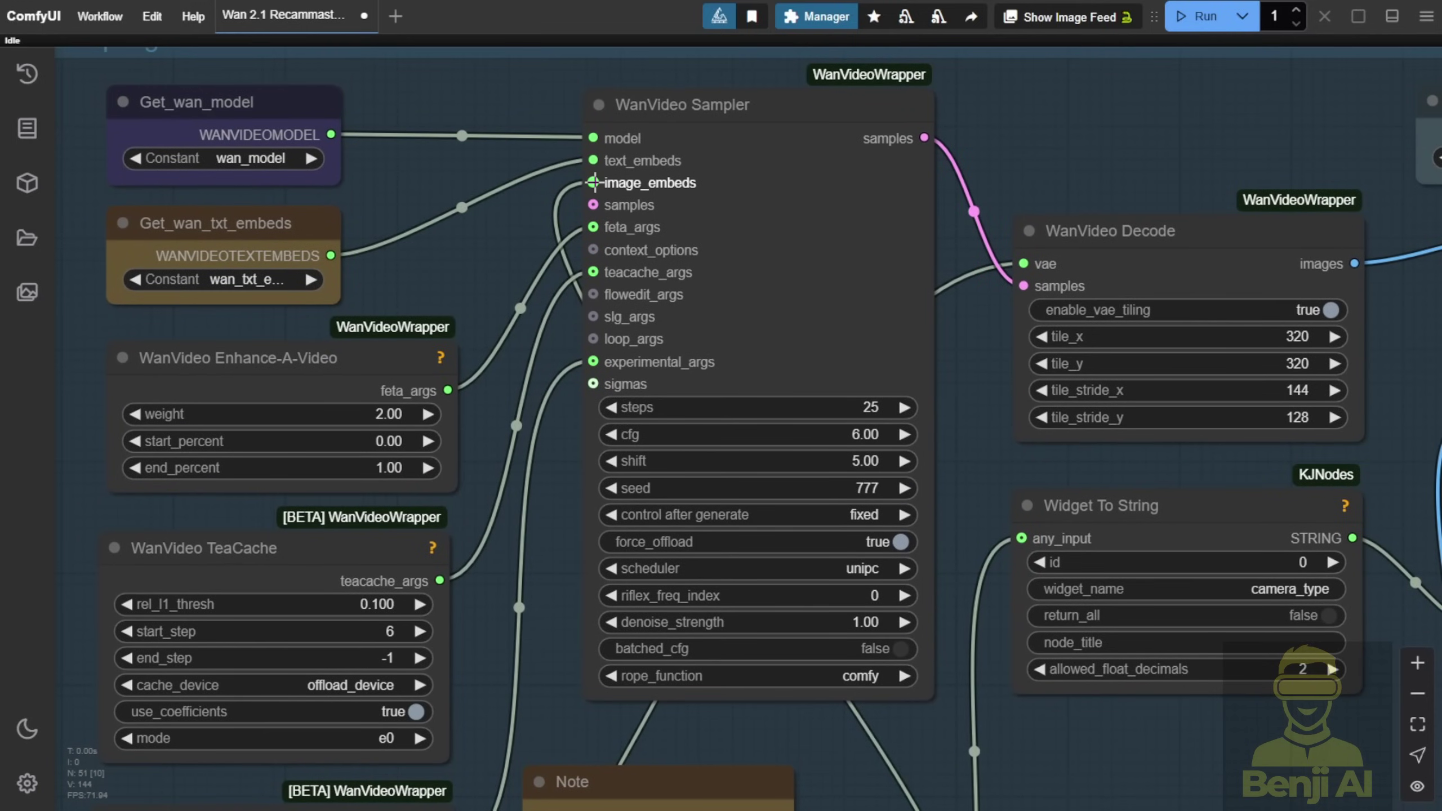
scroll(593, 182, "up", 2)
mouse_move(593, 182)
left_mouse_down()
mouse_move(599, 169)
mouse_move(593, 182)
left_mouse_up()
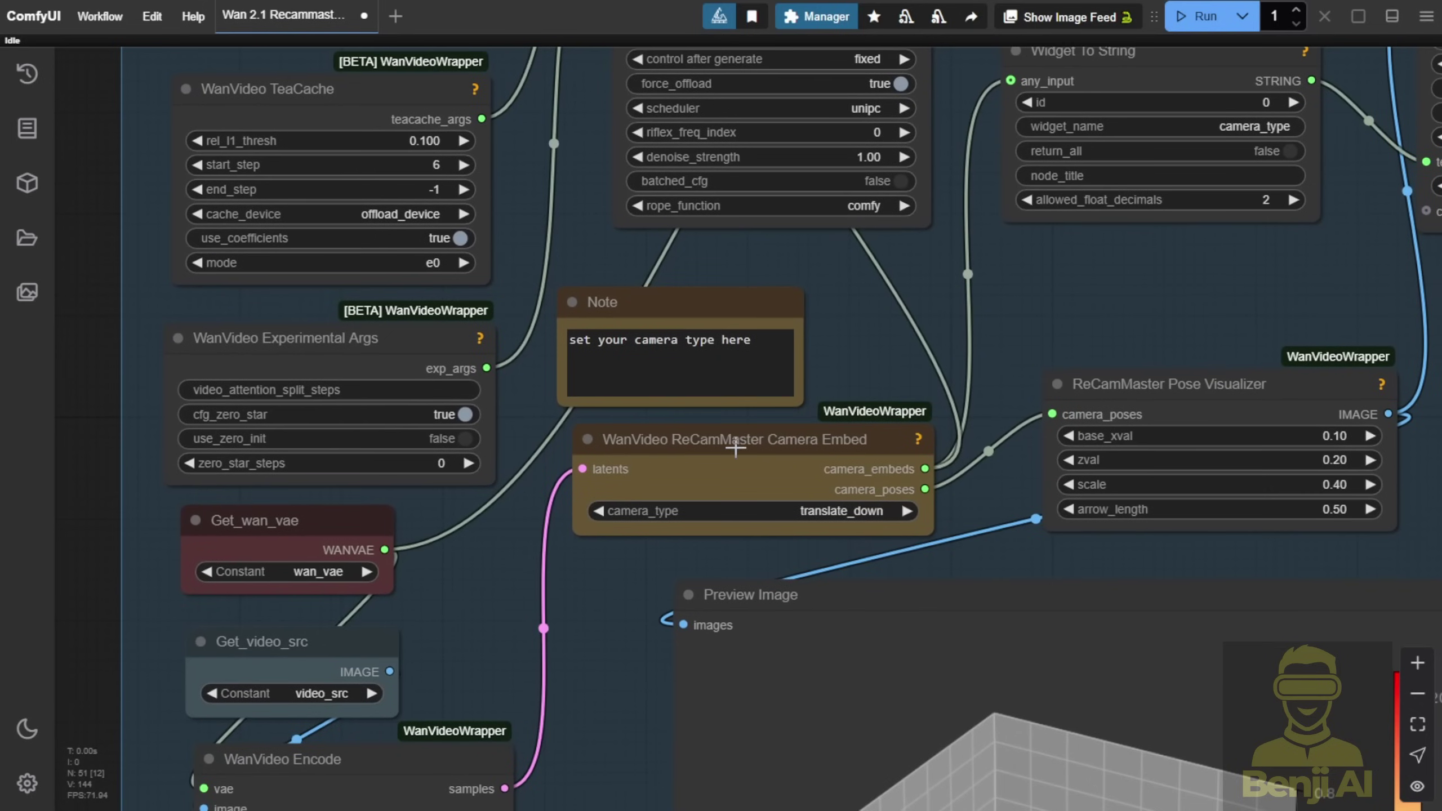
Step: Select the Camera Embed node and nudge the Pose Visualizer slightly lower
left_click(735, 449)
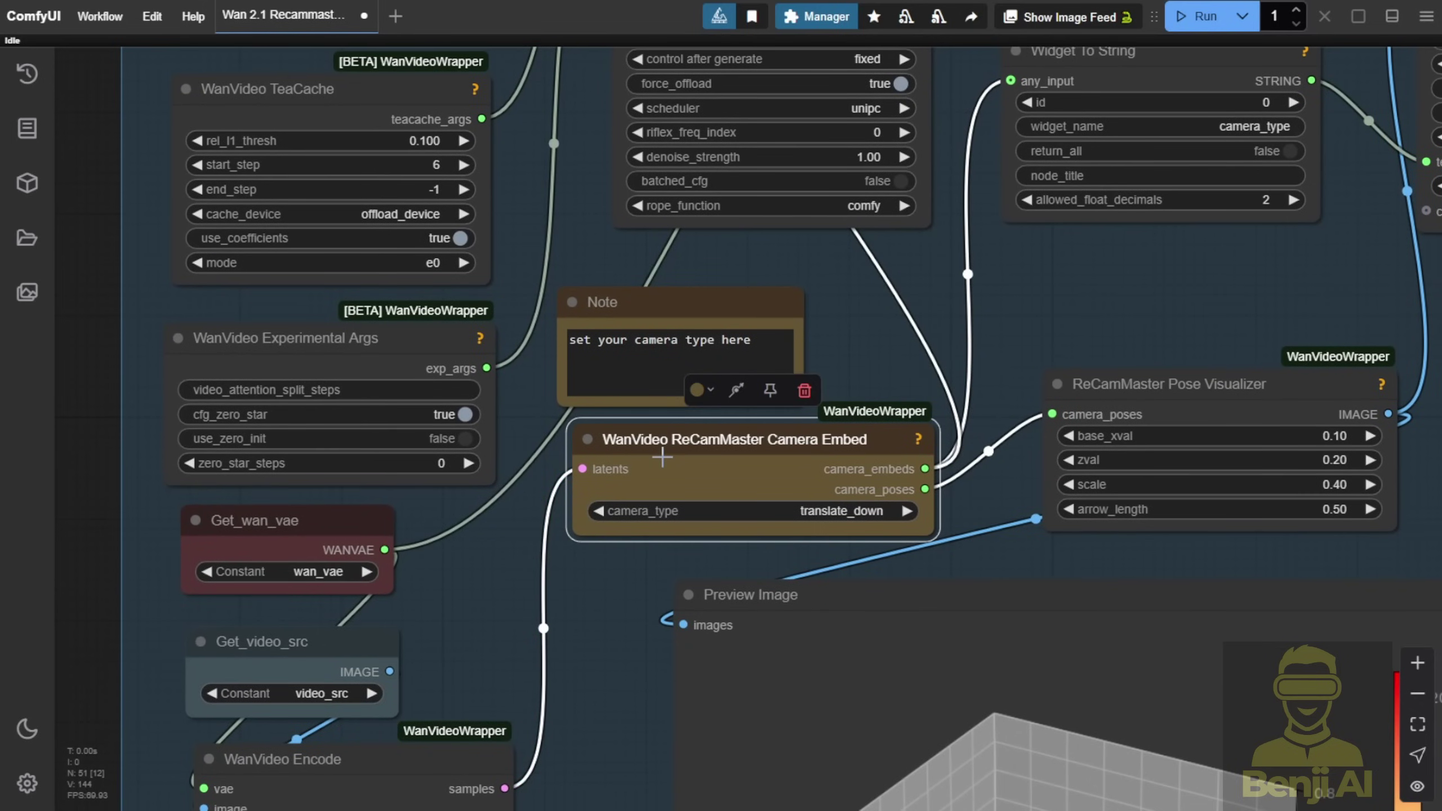
left_click_drag(1114, 375, 1116, 383)
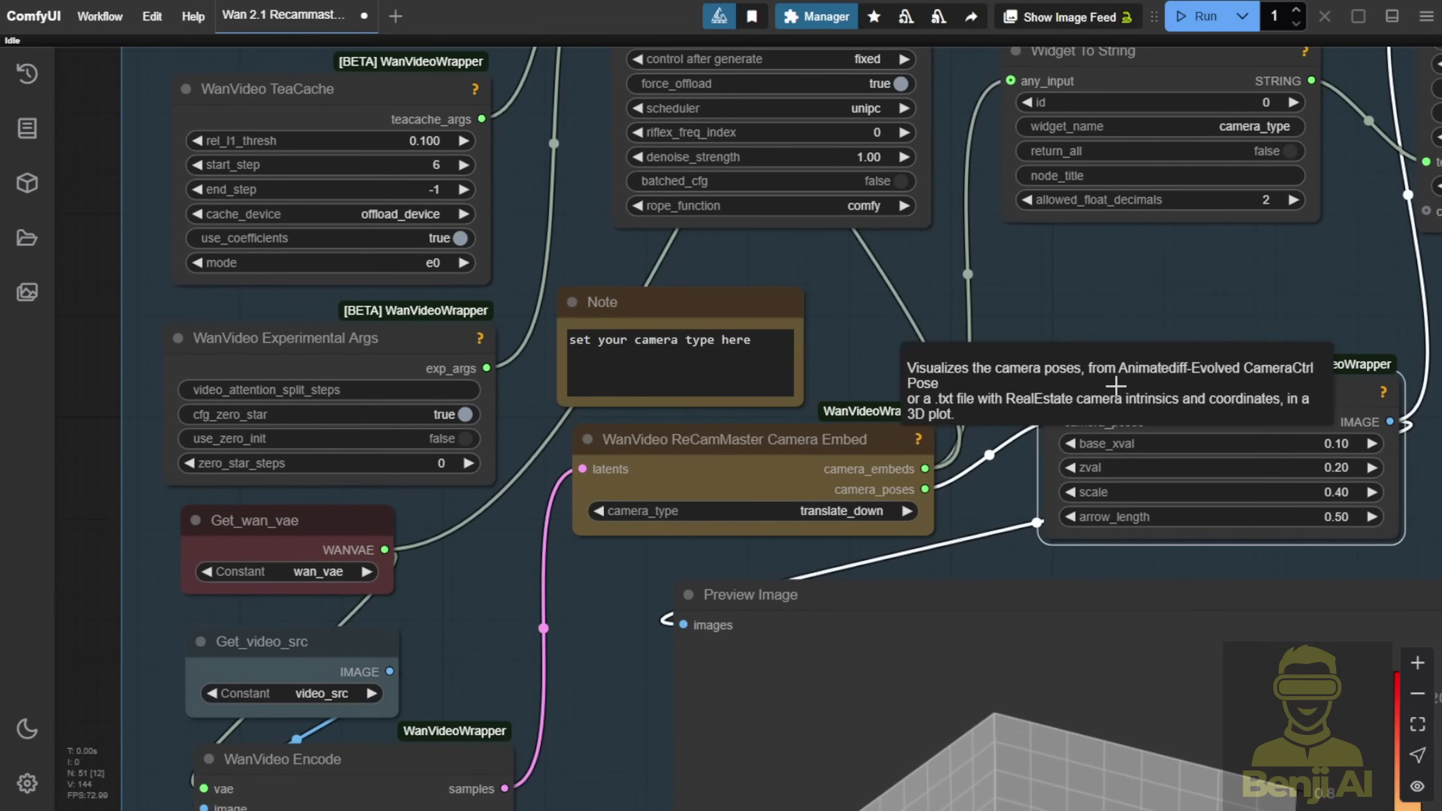
left_click(711, 453)
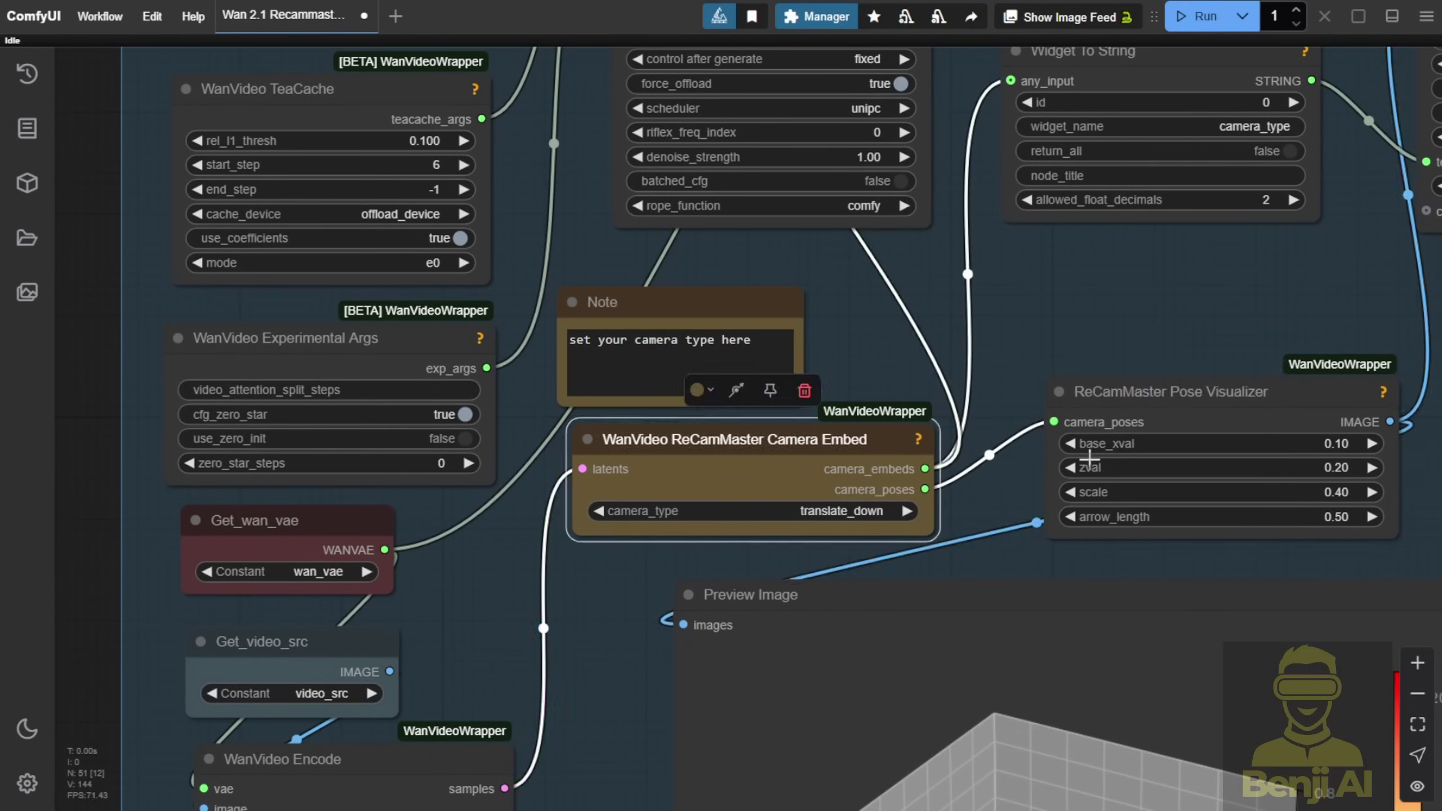
left_click(1138, 401)
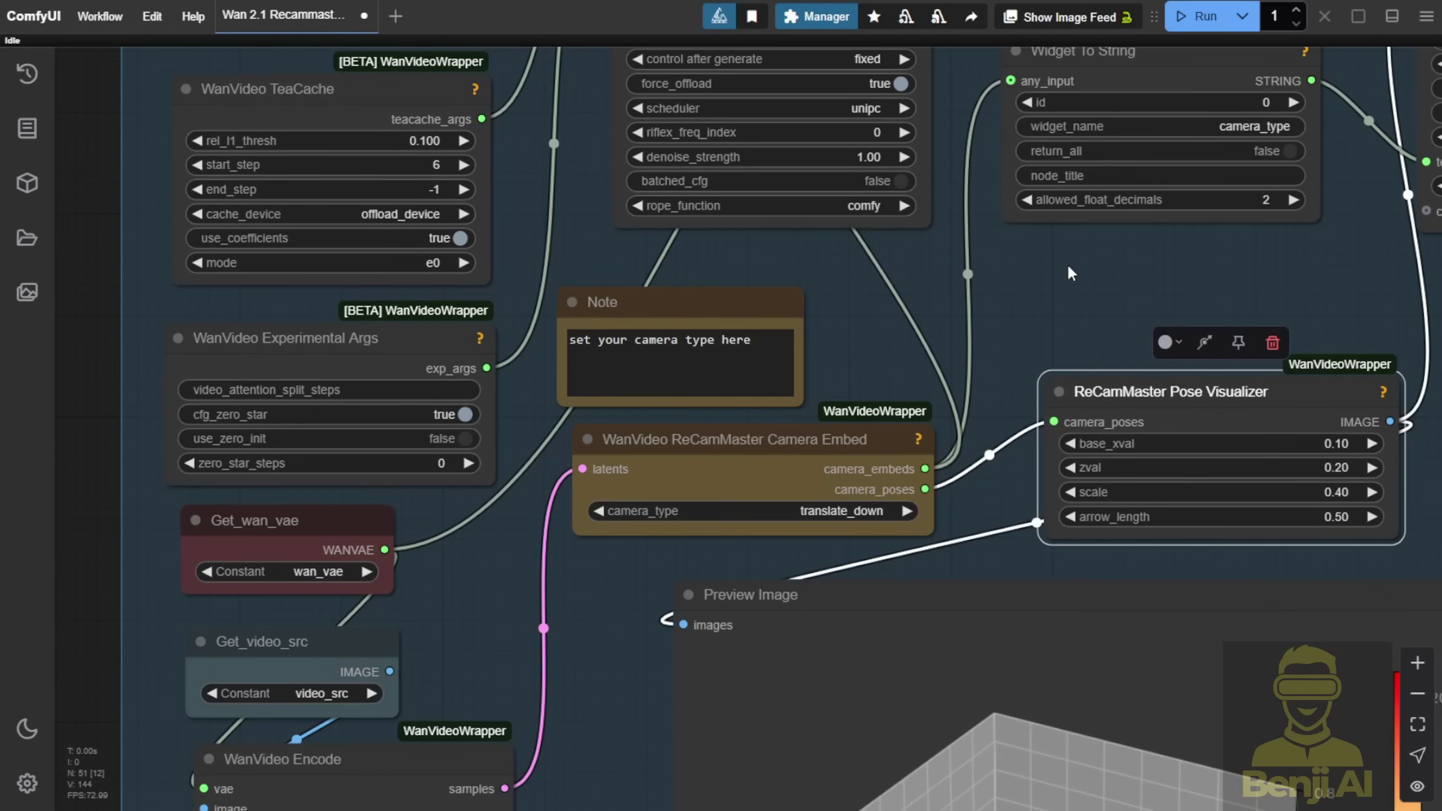
Step: Check the camera_type list, leaving translate_down selected, and zoom out
scroll(815, 530, "up", 2)
left_click(836, 512)
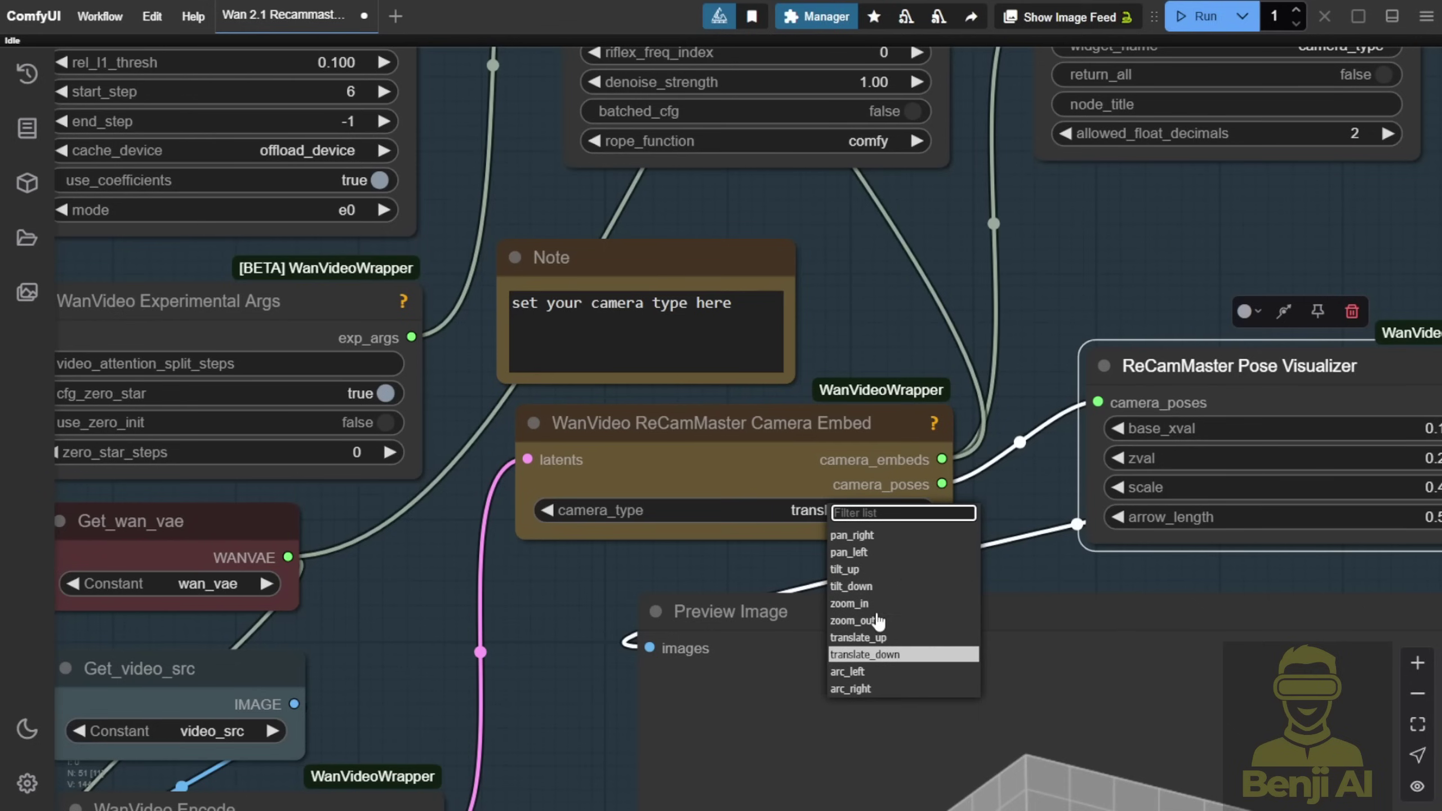
scroll(664, 364, "down", 5)
Step: Pan and zoom the canvas over the four result previews and the comparison clip
left_click_drag(869, 453, 672, 275)
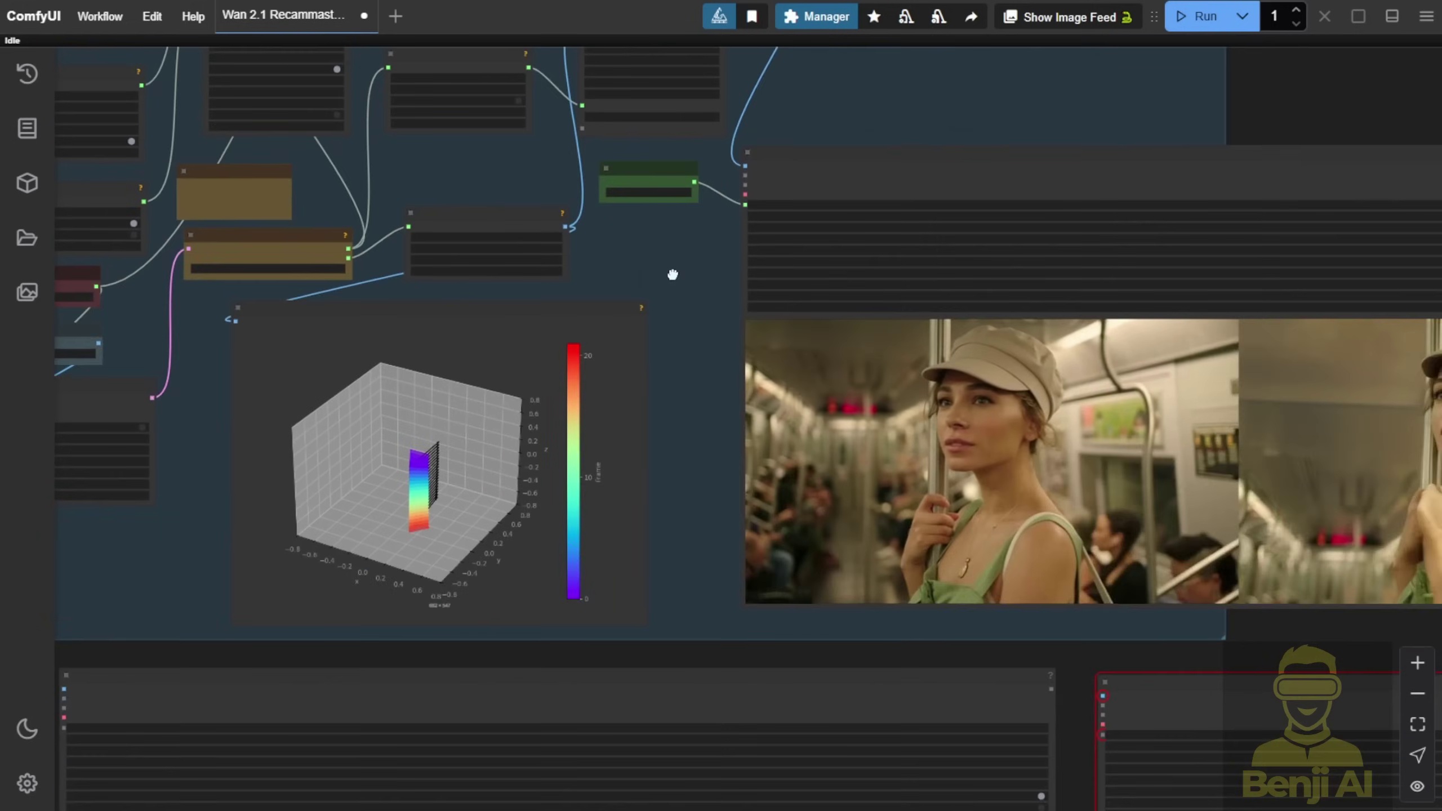
scroll(701, 364, "down", 3)
left_click_drag(1262, 177, 1080, 49)
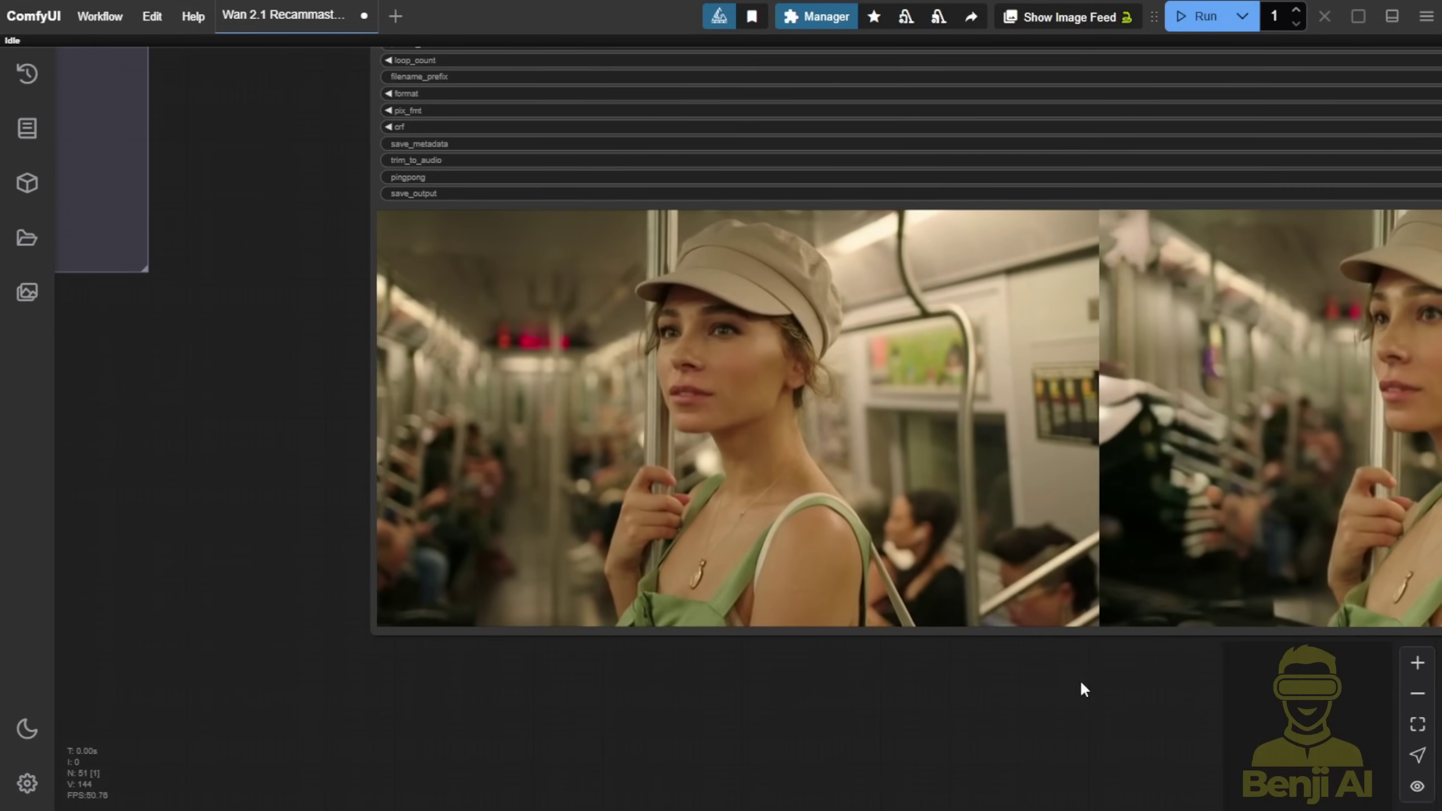
scroll(1081, 688, "down", 10)
scroll(728, 681, "down", 2)
left_click_drag(727, 681, 751, 621)
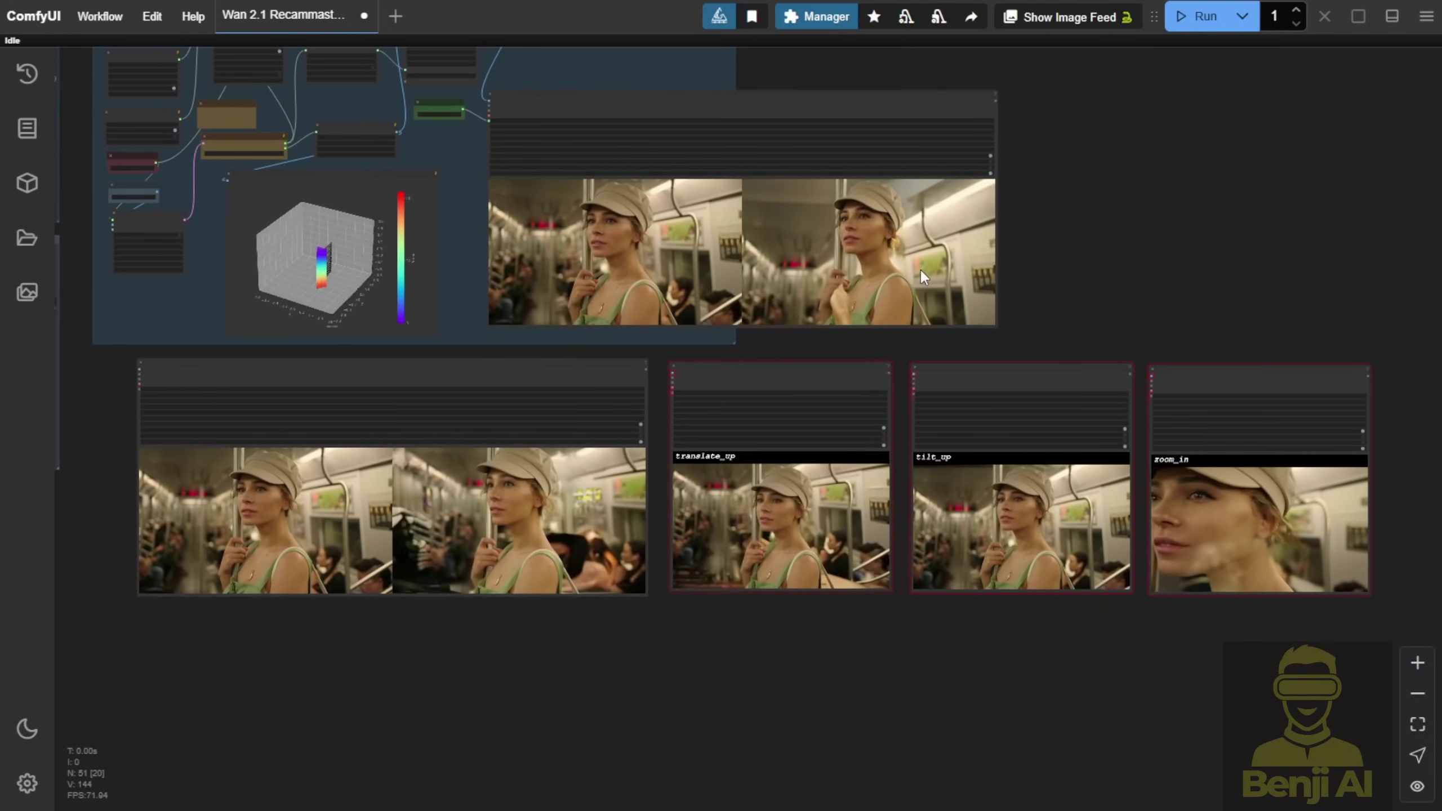
scroll(988, 224, "up", 1)
left_click_drag(1040, 221, 1077, 235)
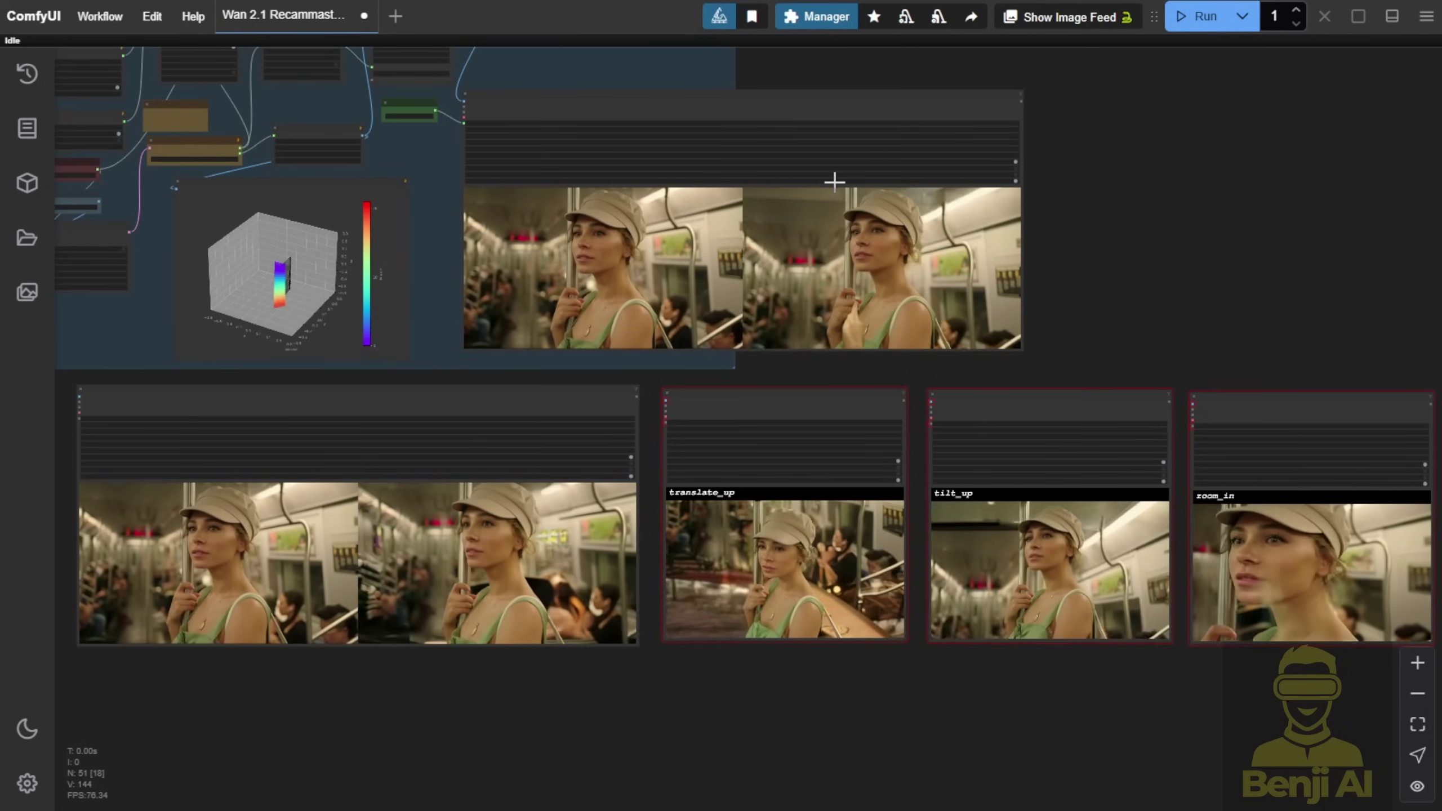
Step: Frame the translate_up, tilt_up and zoom_in previews, then pan right to the comparison clips
key("period")
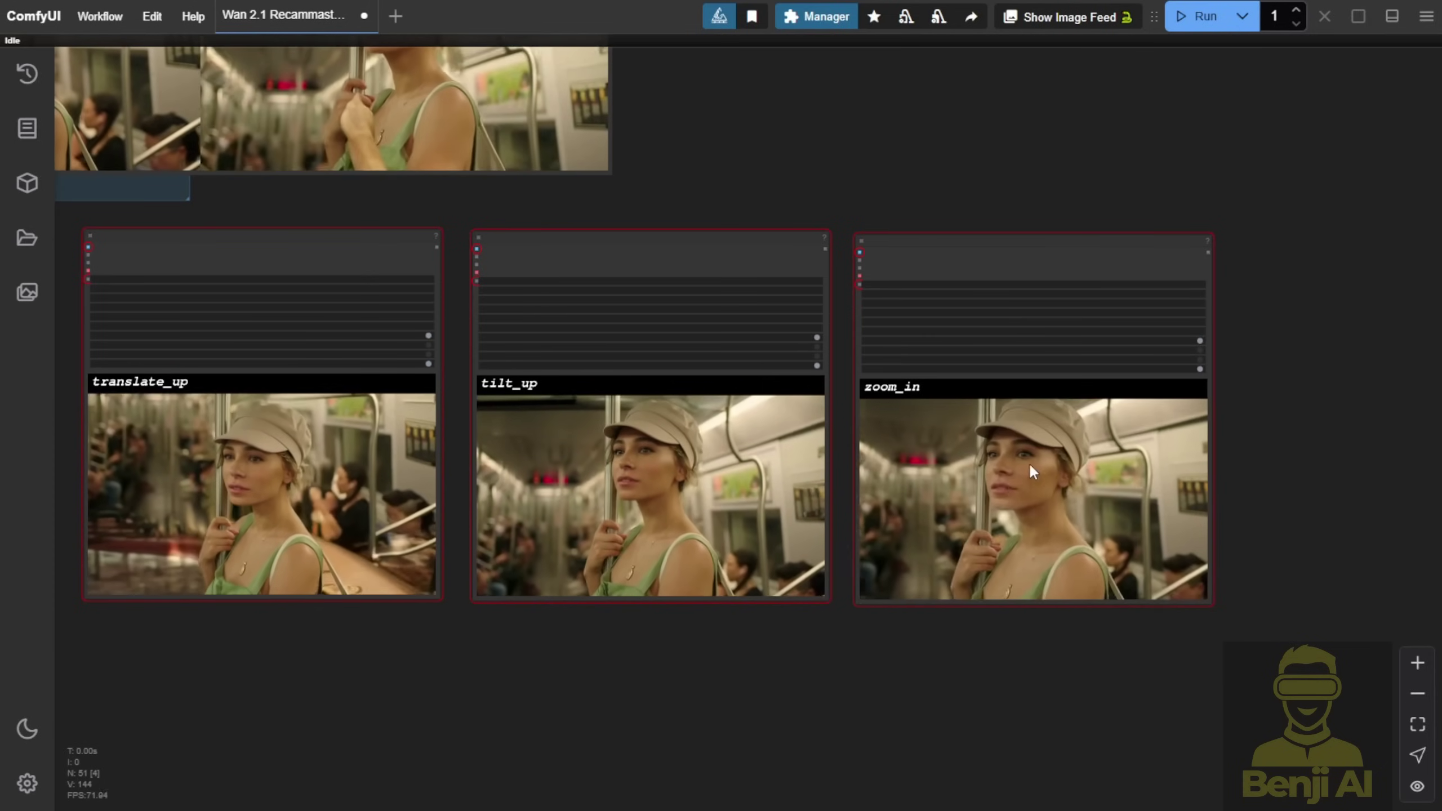
scroll(1028, 420, "down", 3)
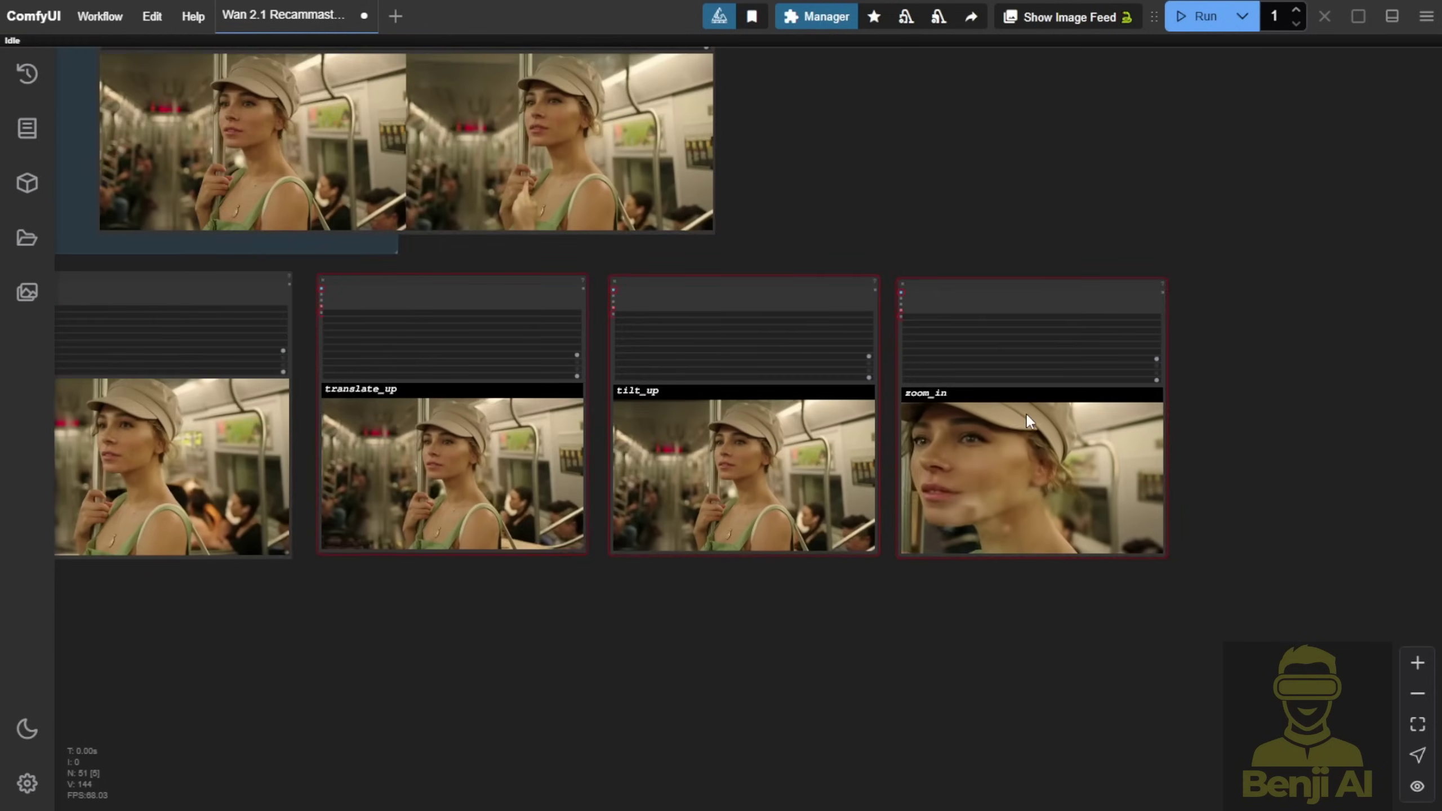
scroll(1028, 420, "down", 2)
left_click_drag(1001, 299, 1165, 305)
scroll(1016, 322, "up", 3)
left_click_drag(1016, 322, 1284, 299)
left_click_drag(1187, 306, 1258, 264)
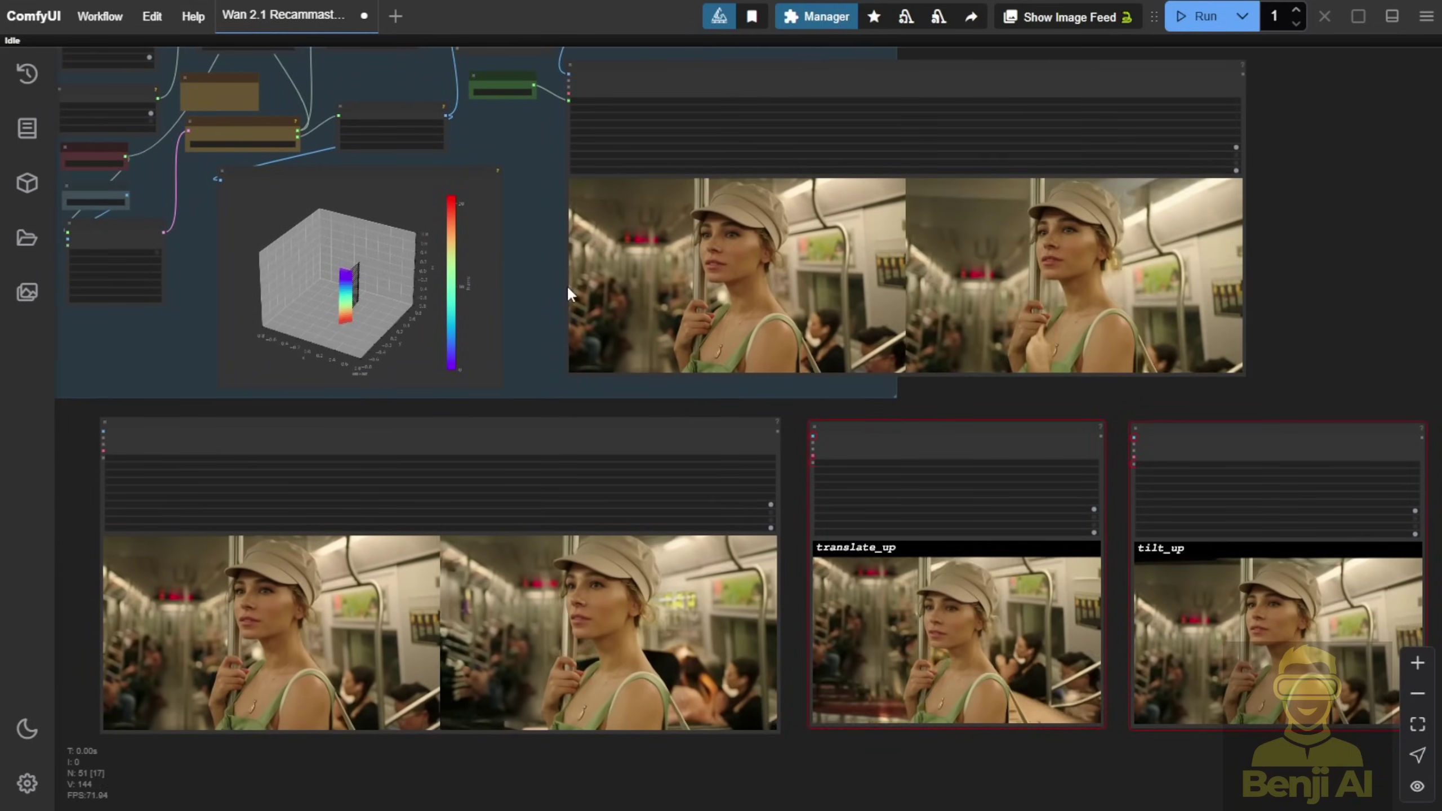
Step: Move the Preview Image camera-pose plot slightly right and up, then zoom in on it
scroll(567, 284, "up", 3)
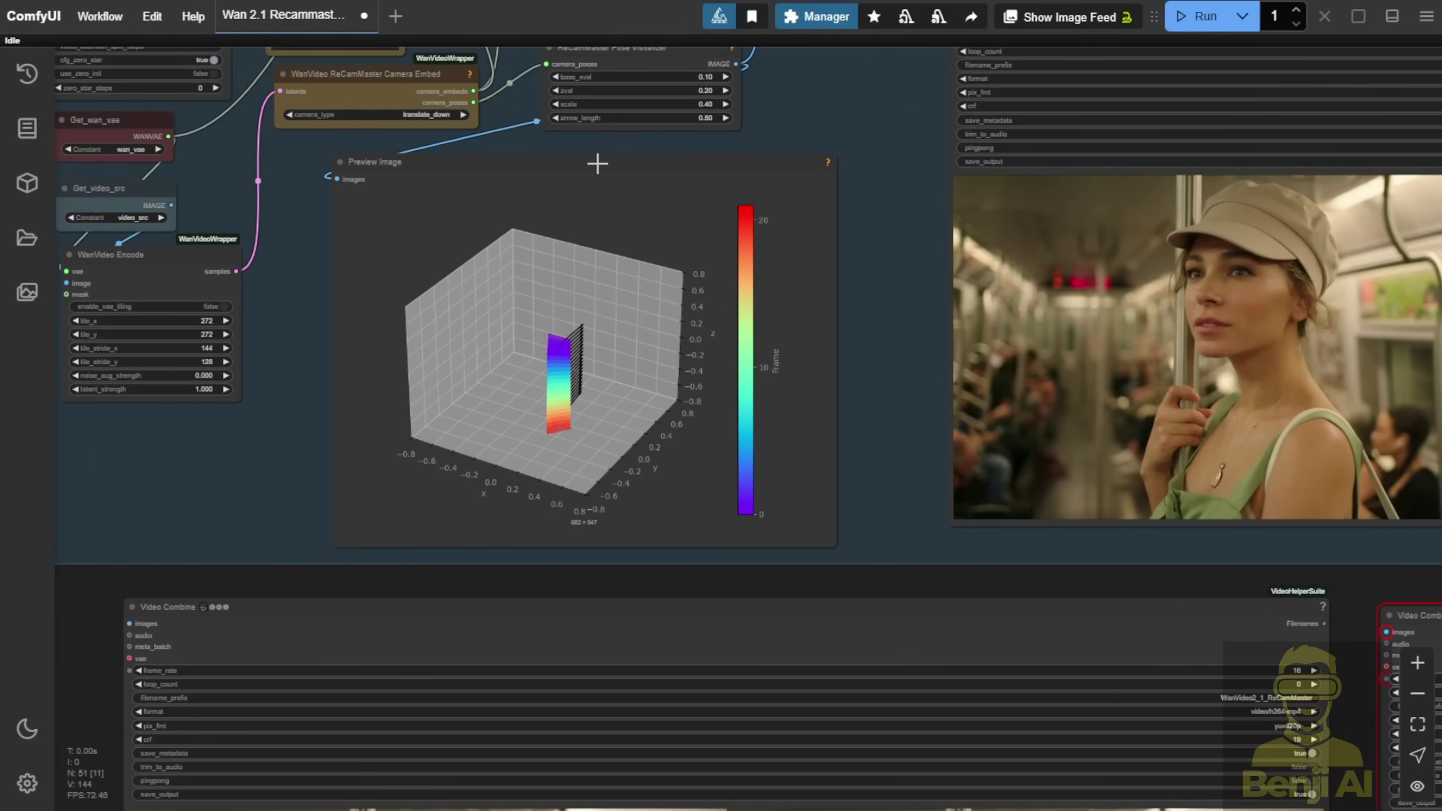
left_click_drag(597, 163, 639, 153)
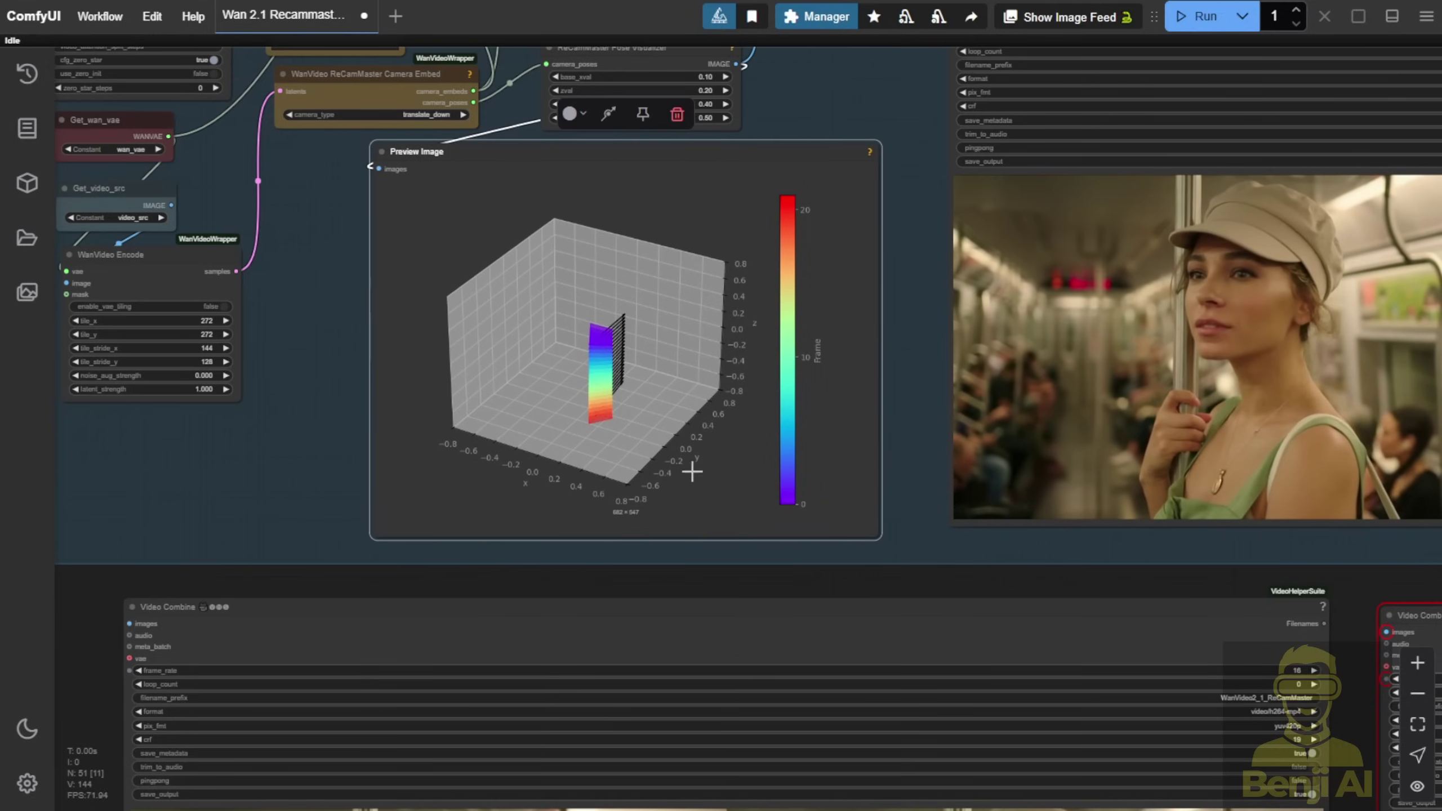
left_click_drag(811, 89, 832, 232)
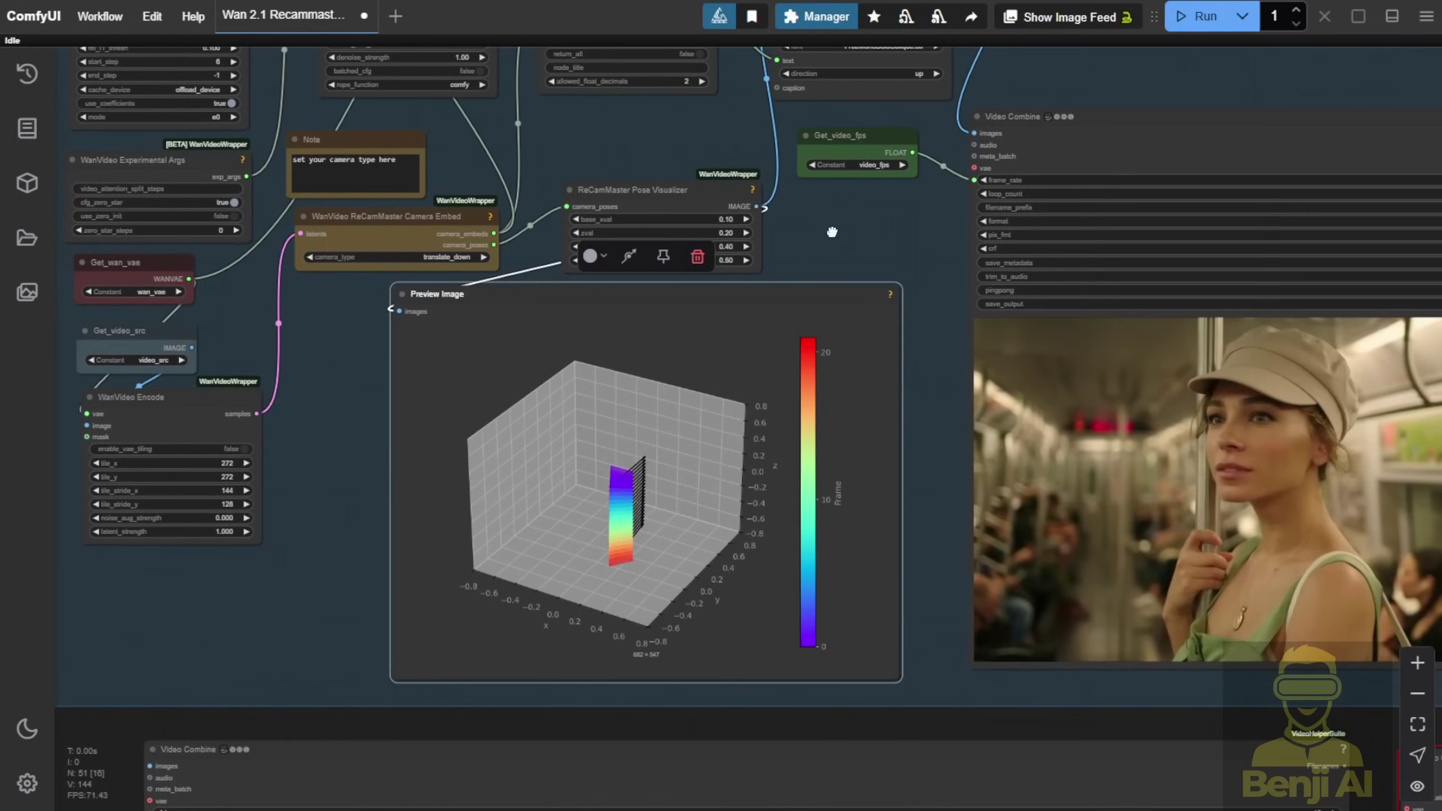
scroll(532, 216, "up", 6)
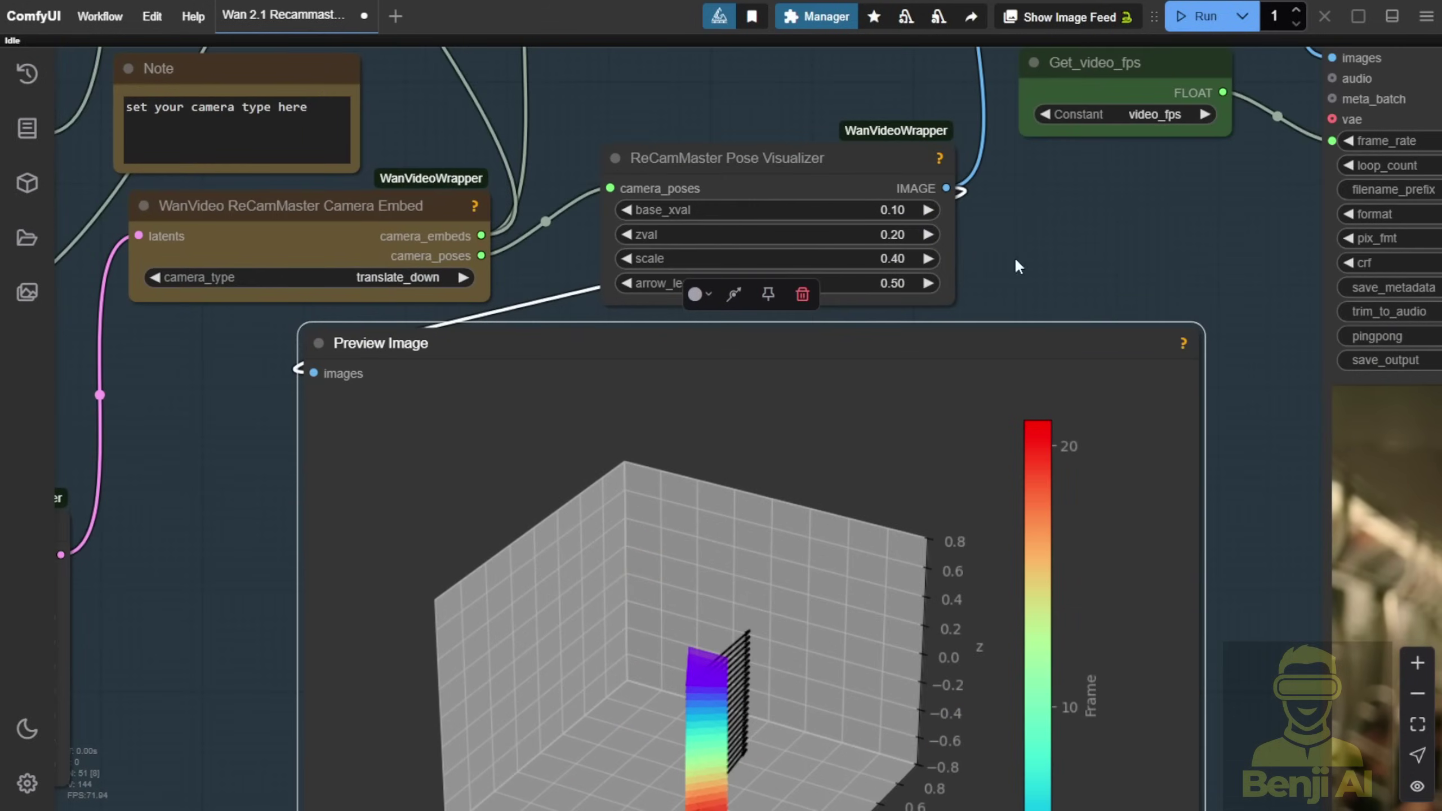
scroll(705, 369, "down", 5)
scroll(1092, 355, "down", 3)
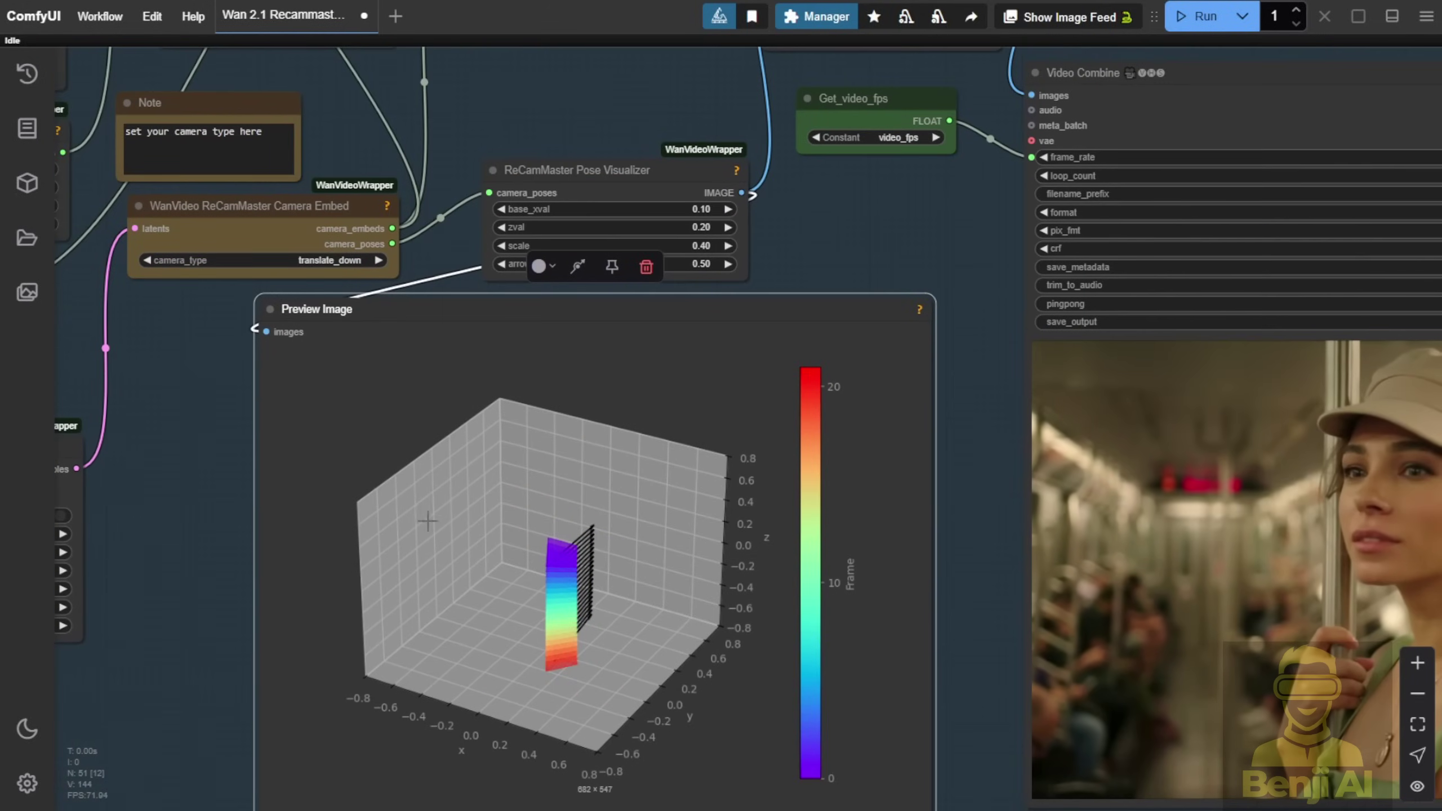
left_click_drag(970, 652, 946, 422)
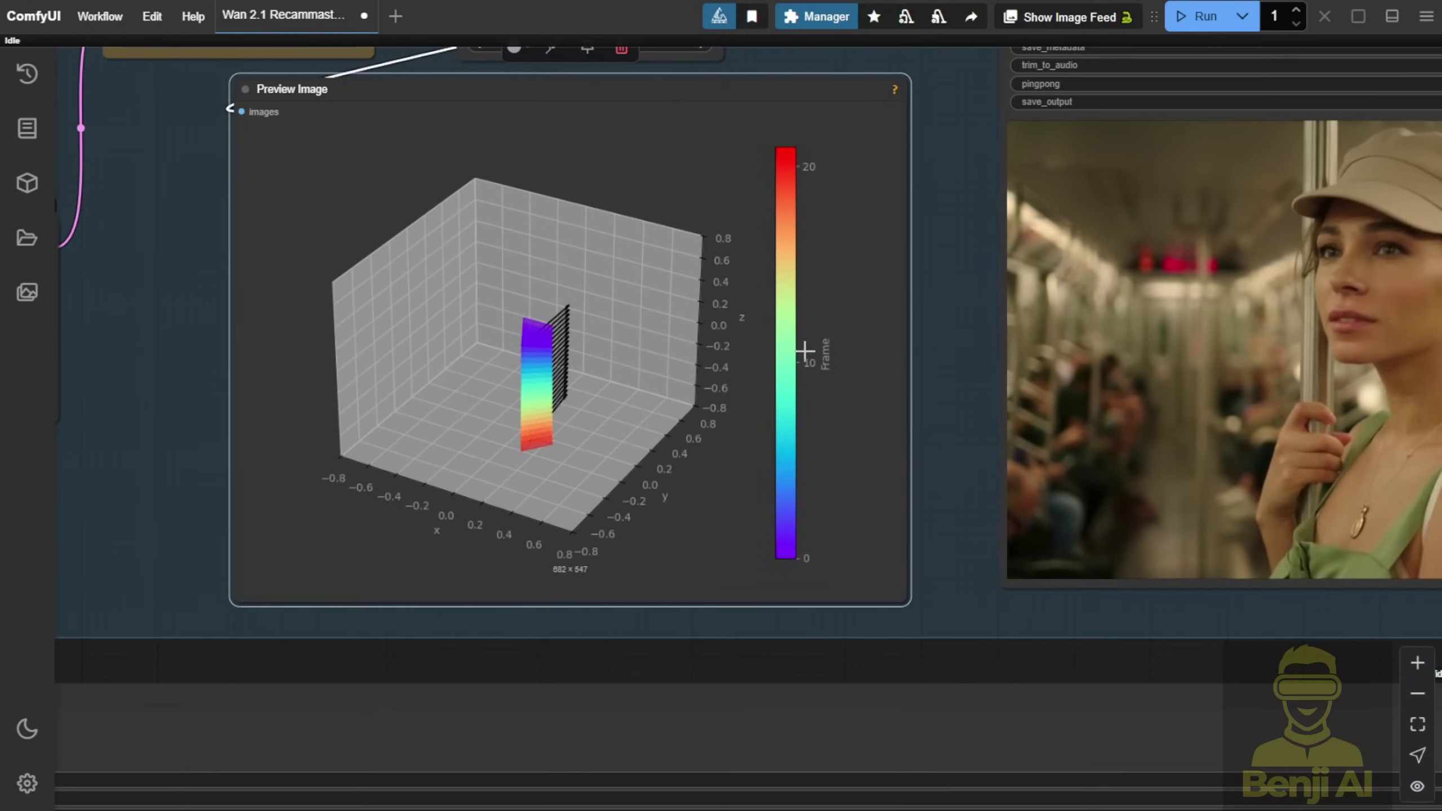
Step: Pan past the INT Constant nodes to the Load Video (Path) node, nudging it slightly
scroll(805, 351, "down", 5)
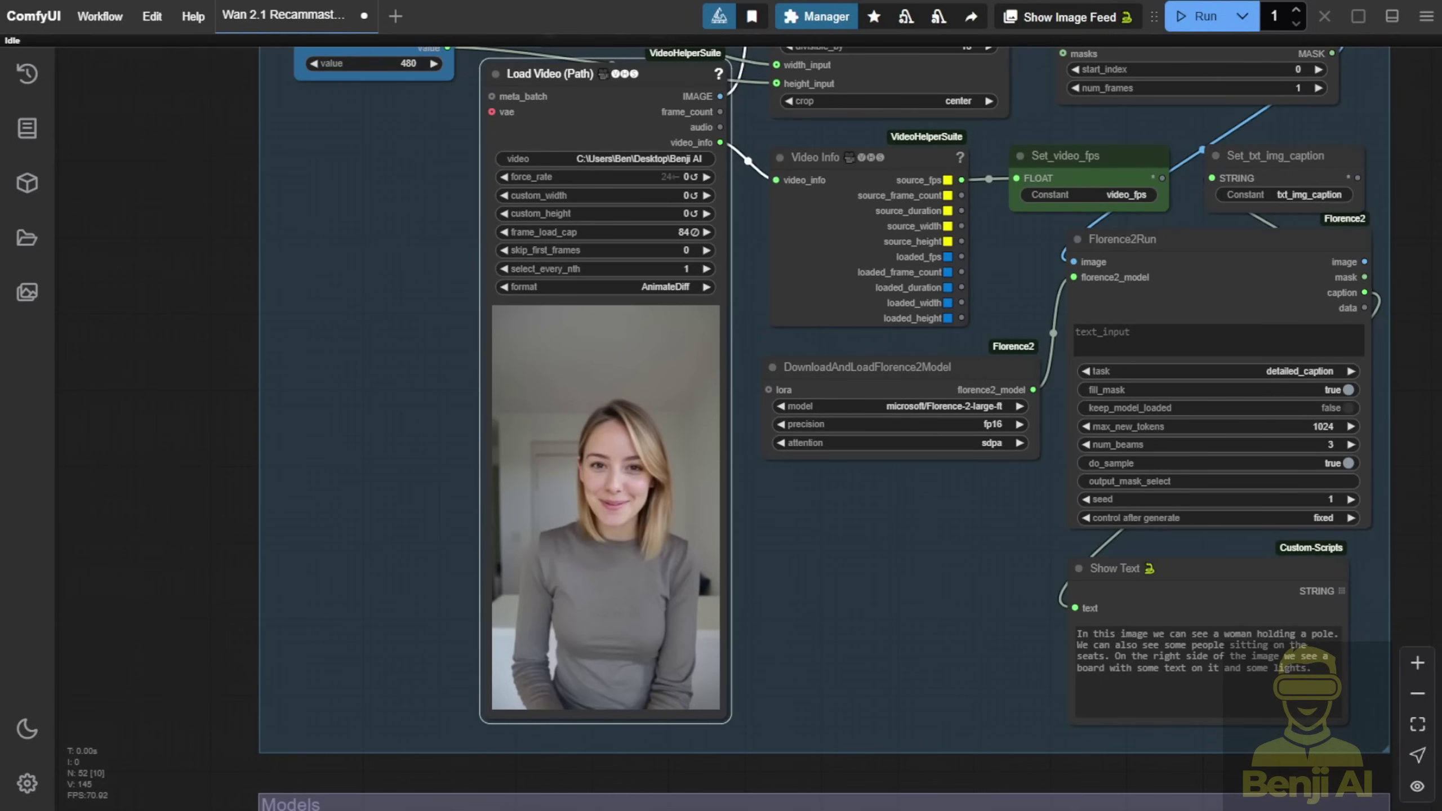
left_click_drag(396, 364, 322, 443)
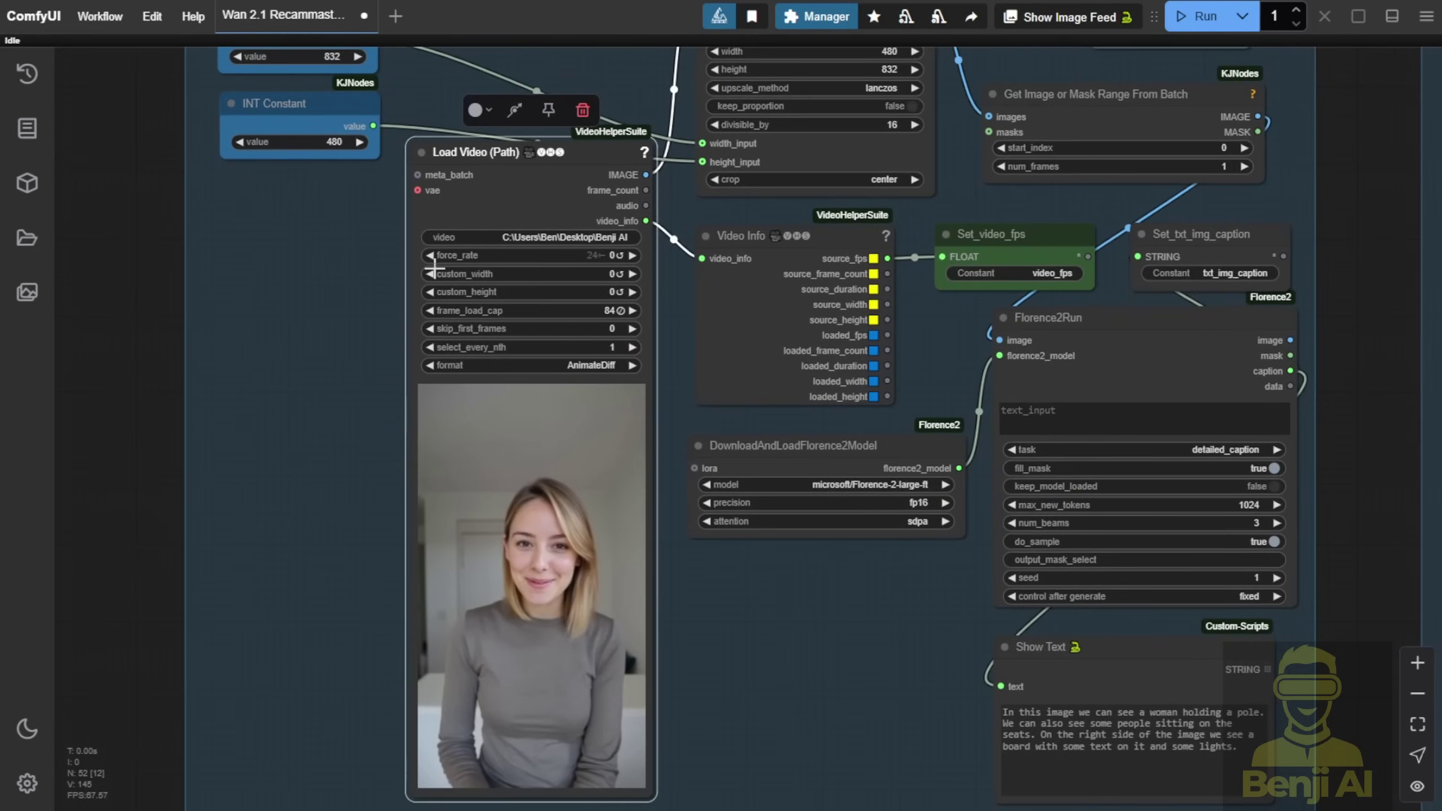
left_click_drag(544, 167, 549, 158)
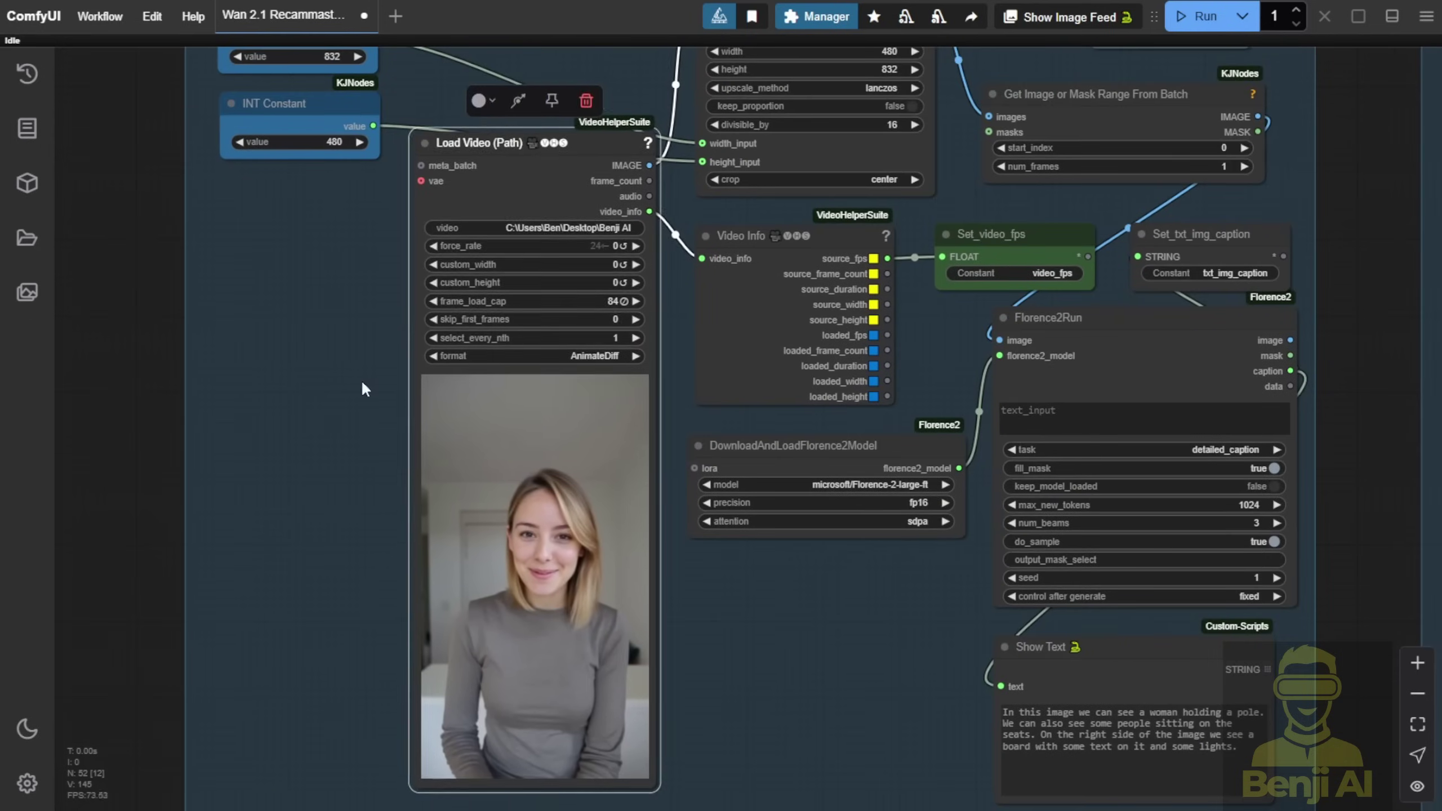
left_click_drag(360, 391, 344, 248)
Step: Resume the Load Video preview so the smiling woman clip plays
right_click(501, 340)
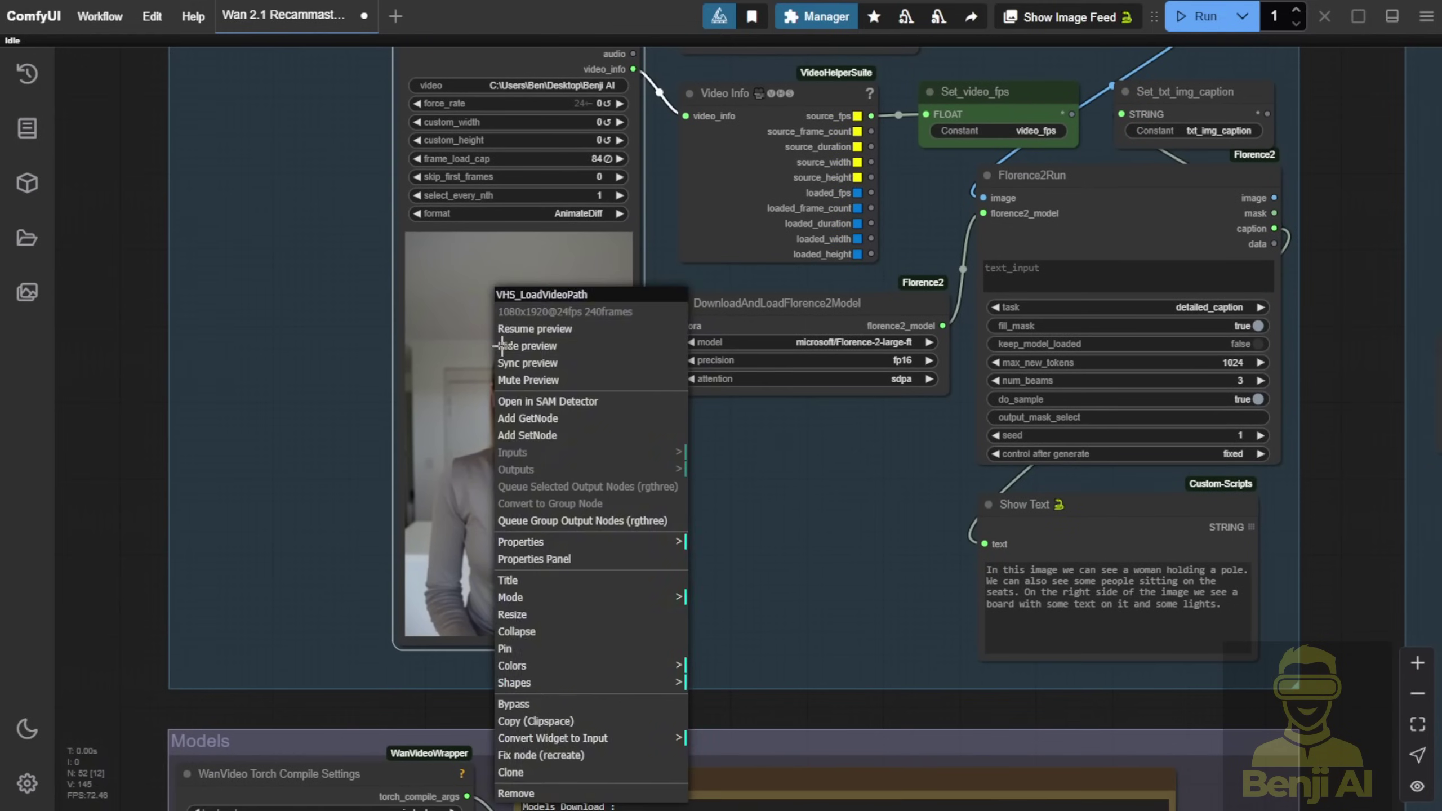
left_click(576, 332)
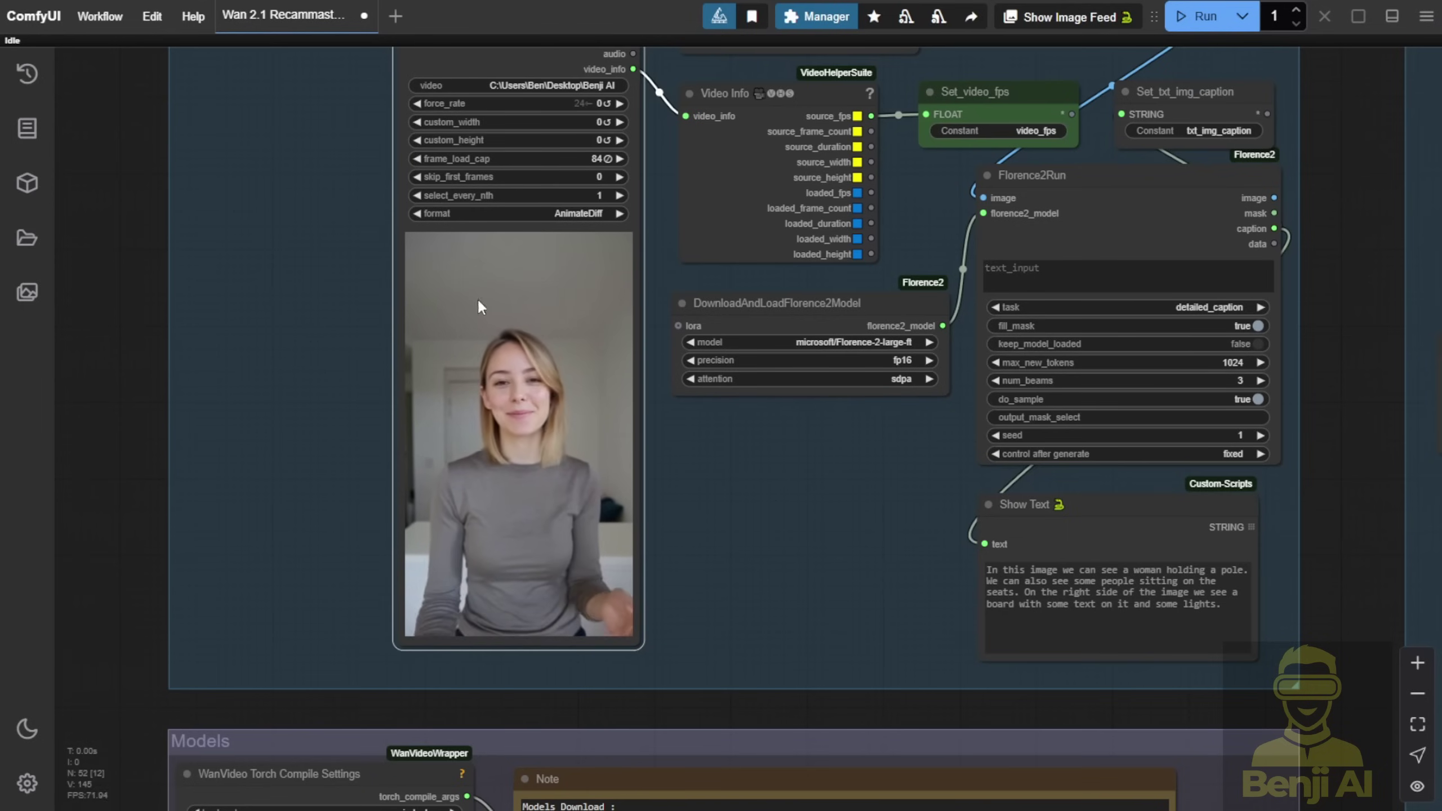
right_click(566, 335)
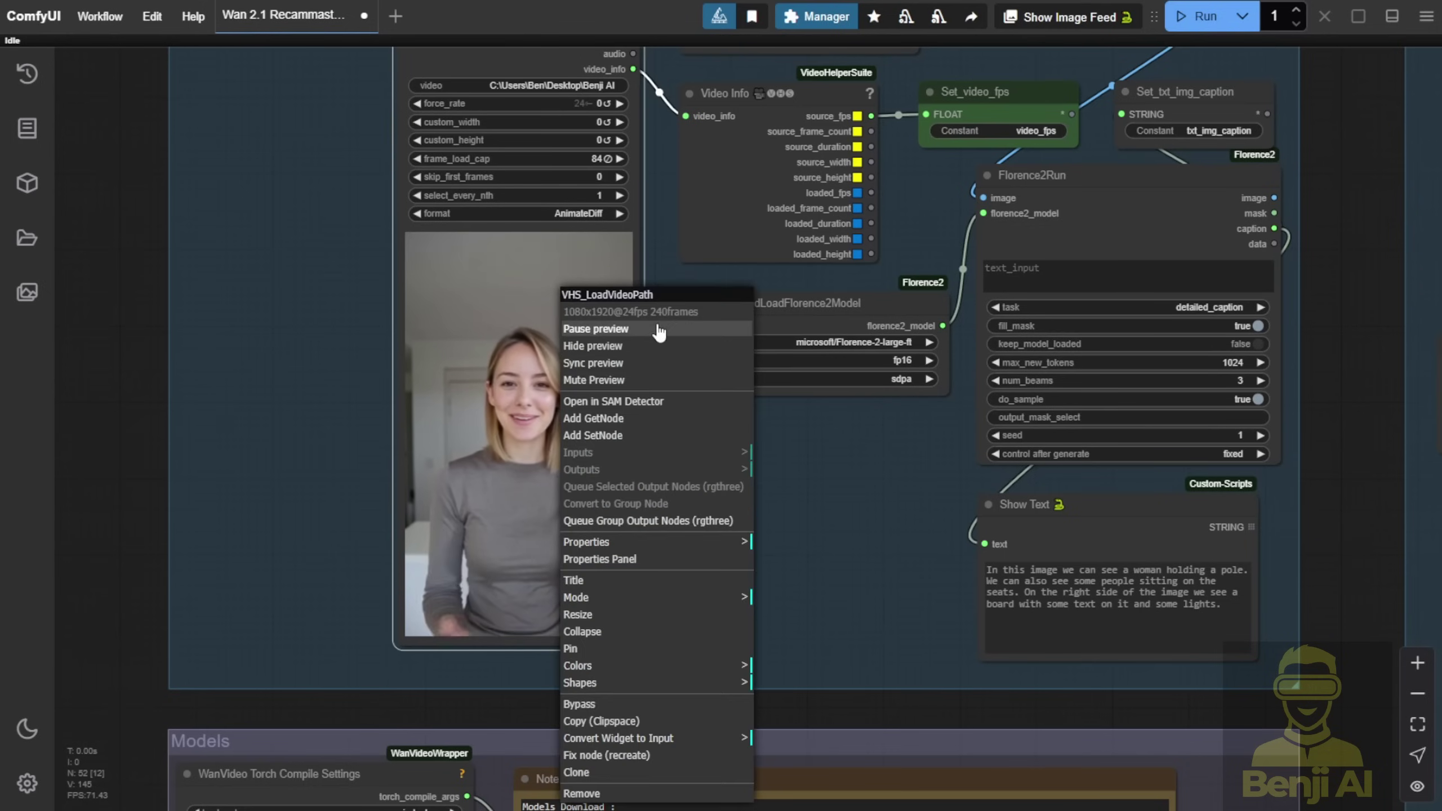
left_click(760, 516)
Step: Zoom out and pan across the canvas to survey the input video, Models and ReCamMaster groups
scroll(784, 502, "down", 3)
left_click_drag(770, 498, 557, 420)
scroll(268, 365, "down", 2)
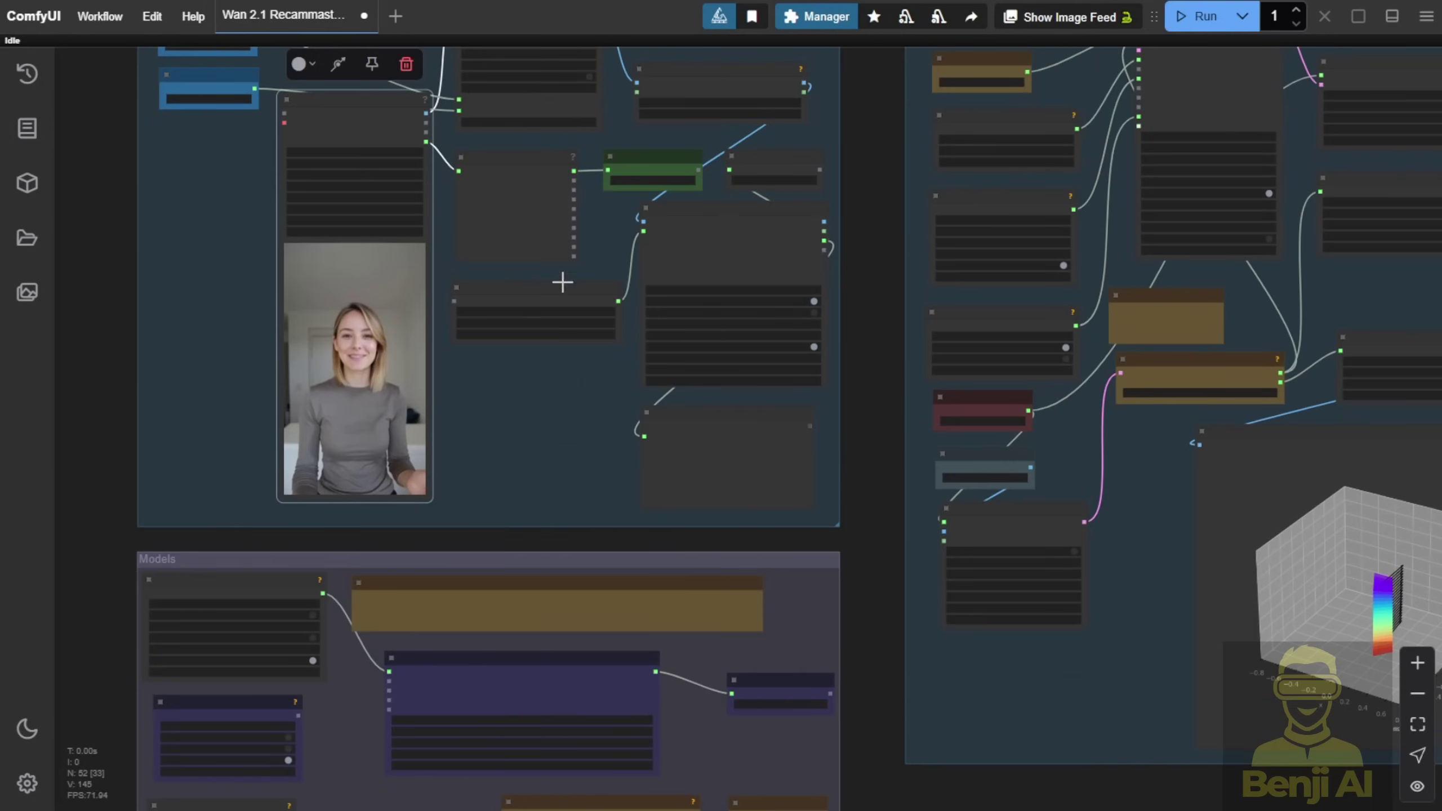
scroll(571, 267, "up", 4)
left_click_drag(624, 236, 679, 410)
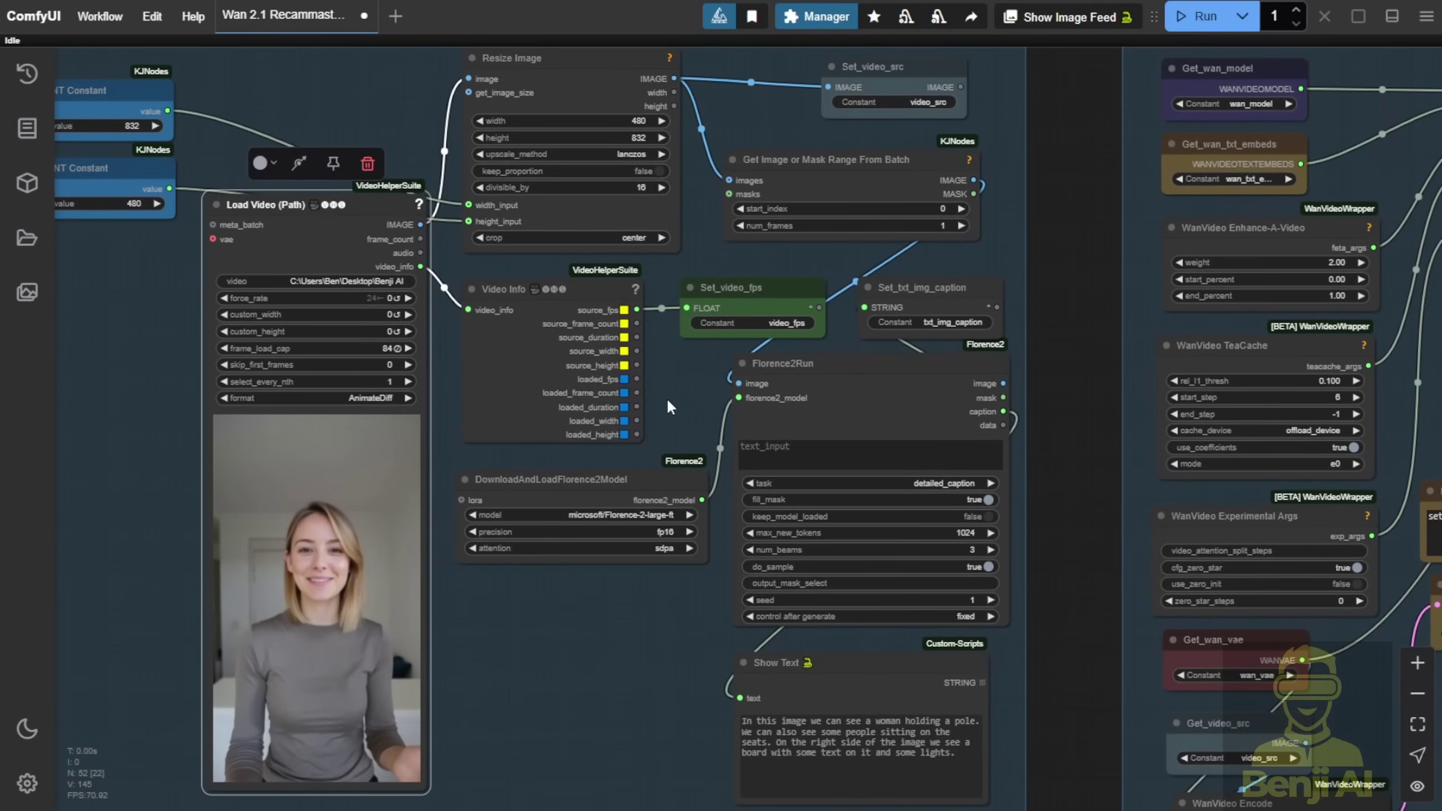
left_click_drag(566, 655, 670, 368)
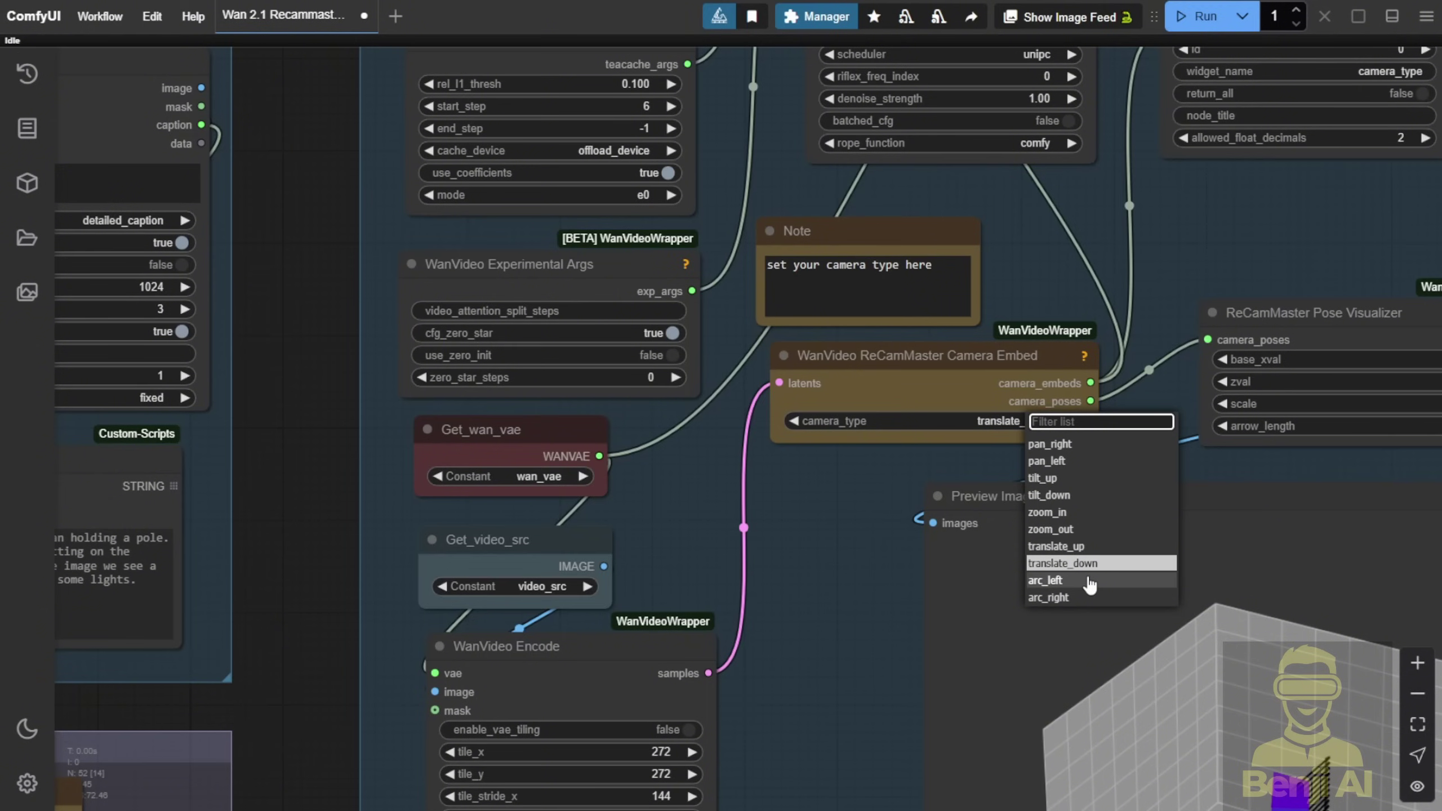
Step: Set the ReCamMaster Camera Embed camera_type to arc_left
left_click(1074, 581)
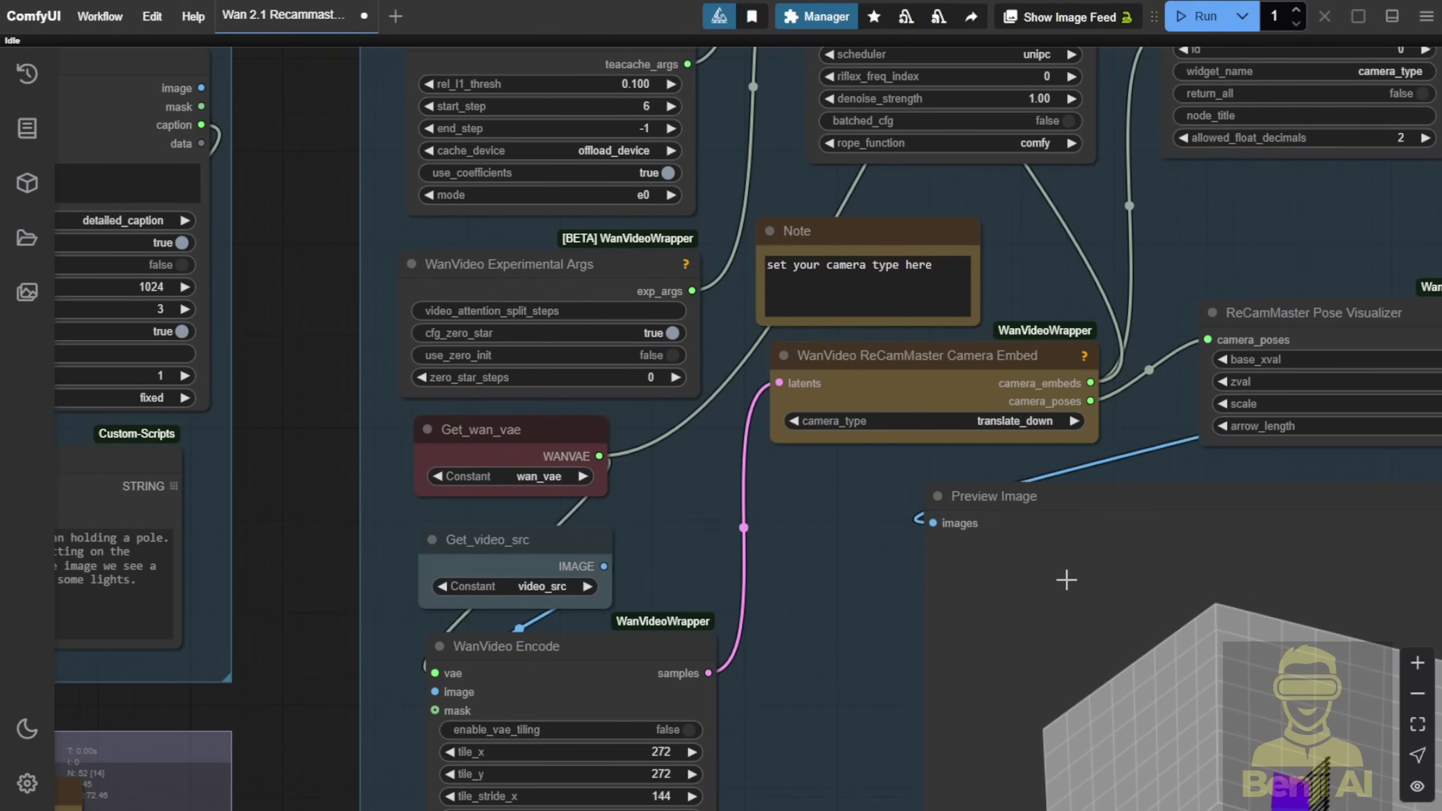
left_click_drag(821, 545, 785, 552)
scroll(827, 467, "up", 4)
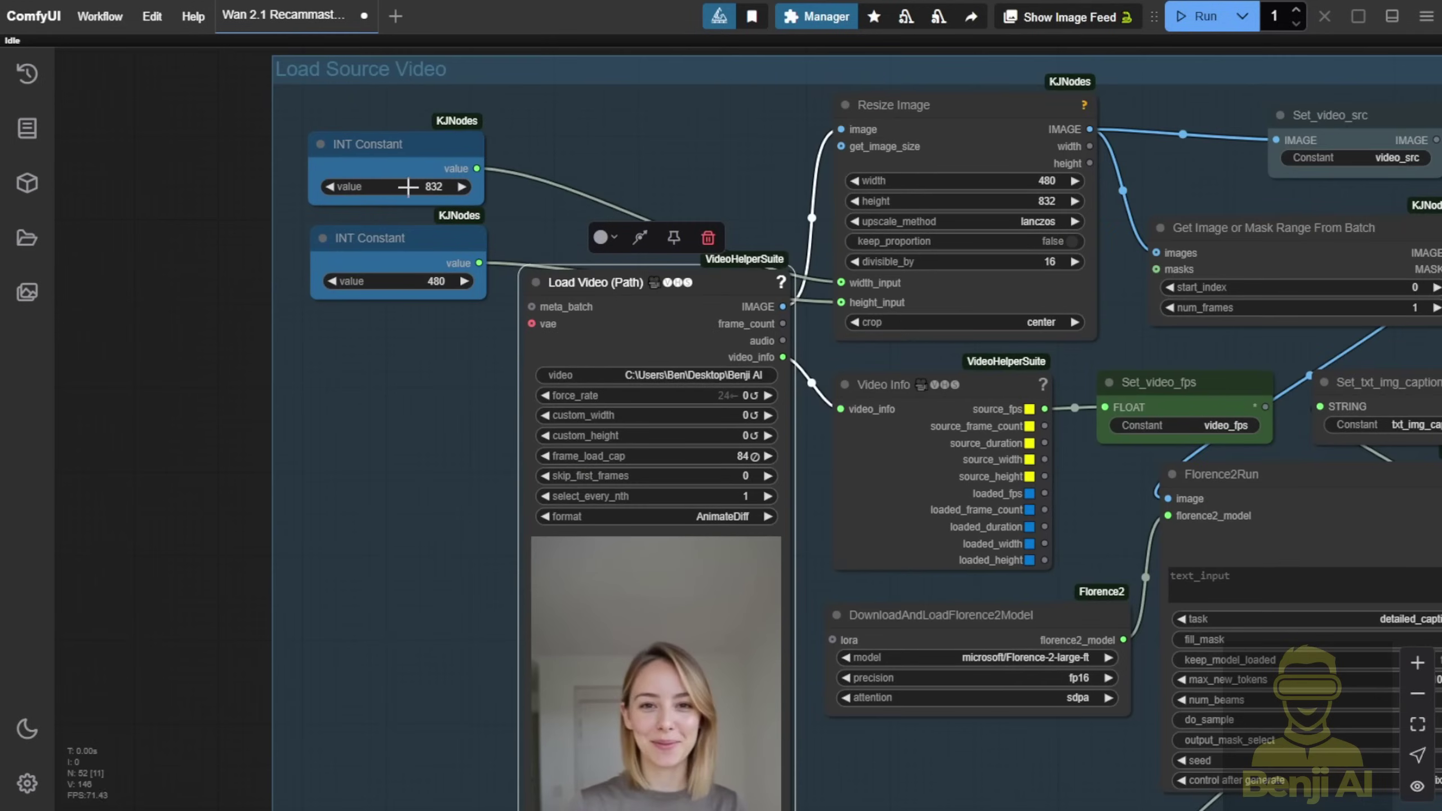
scroll(408, 187, "up", 2)
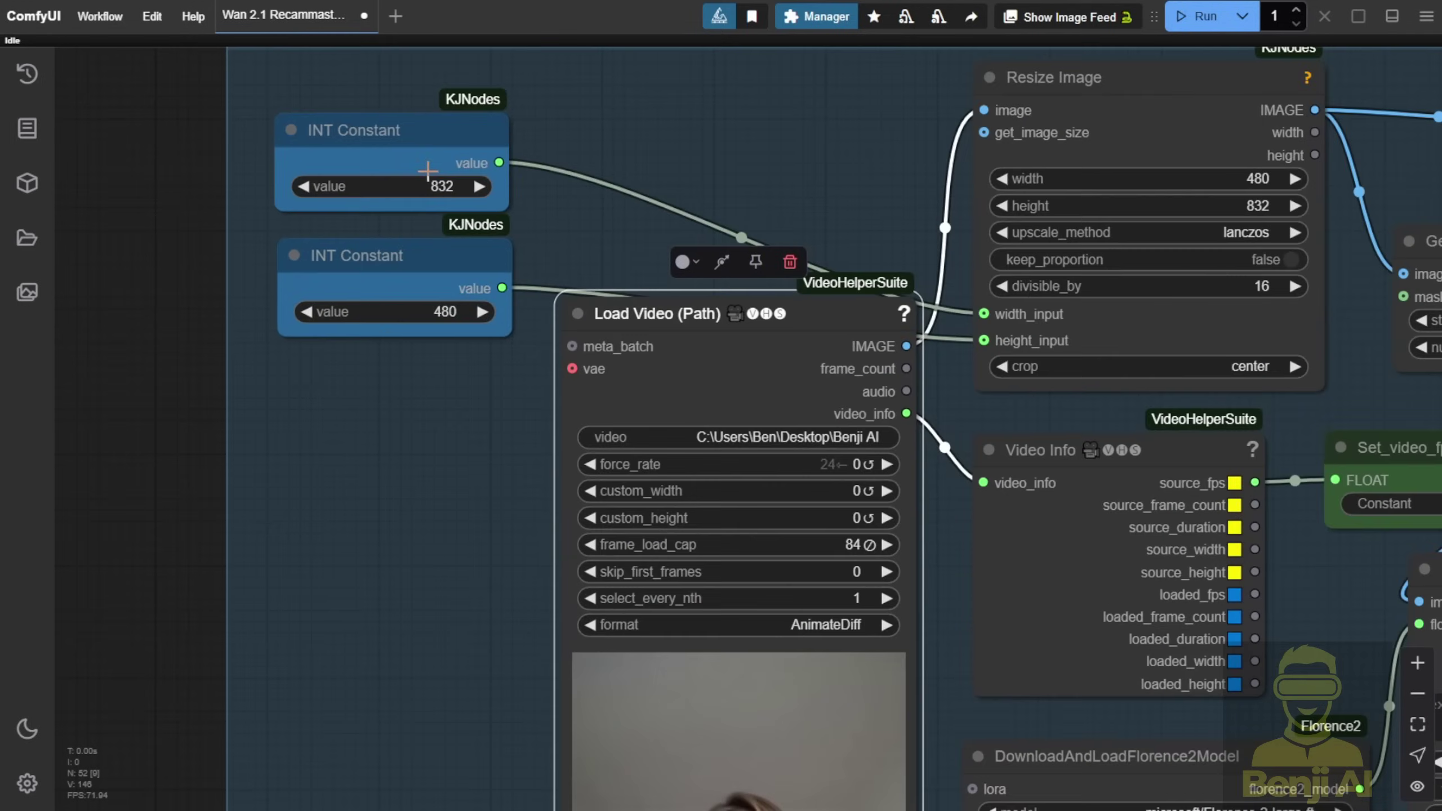
Step: Swap the INT Constant values: 480 in the top node and 832 in the lower one
left_click_drag(412, 85, 648, 84)
left_click(407, 199)
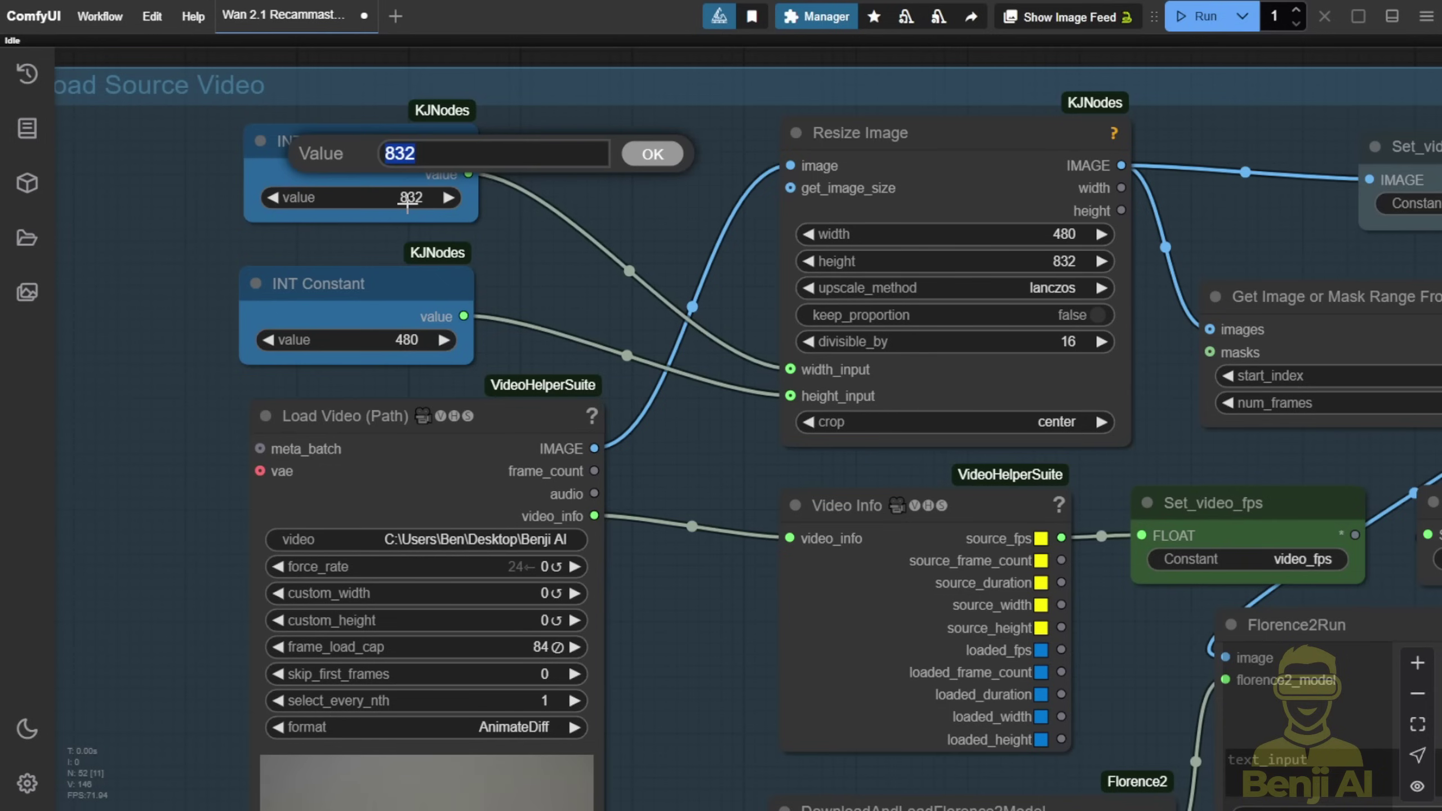
type("480")
key("Return")
left_click(418, 337)
type("8")
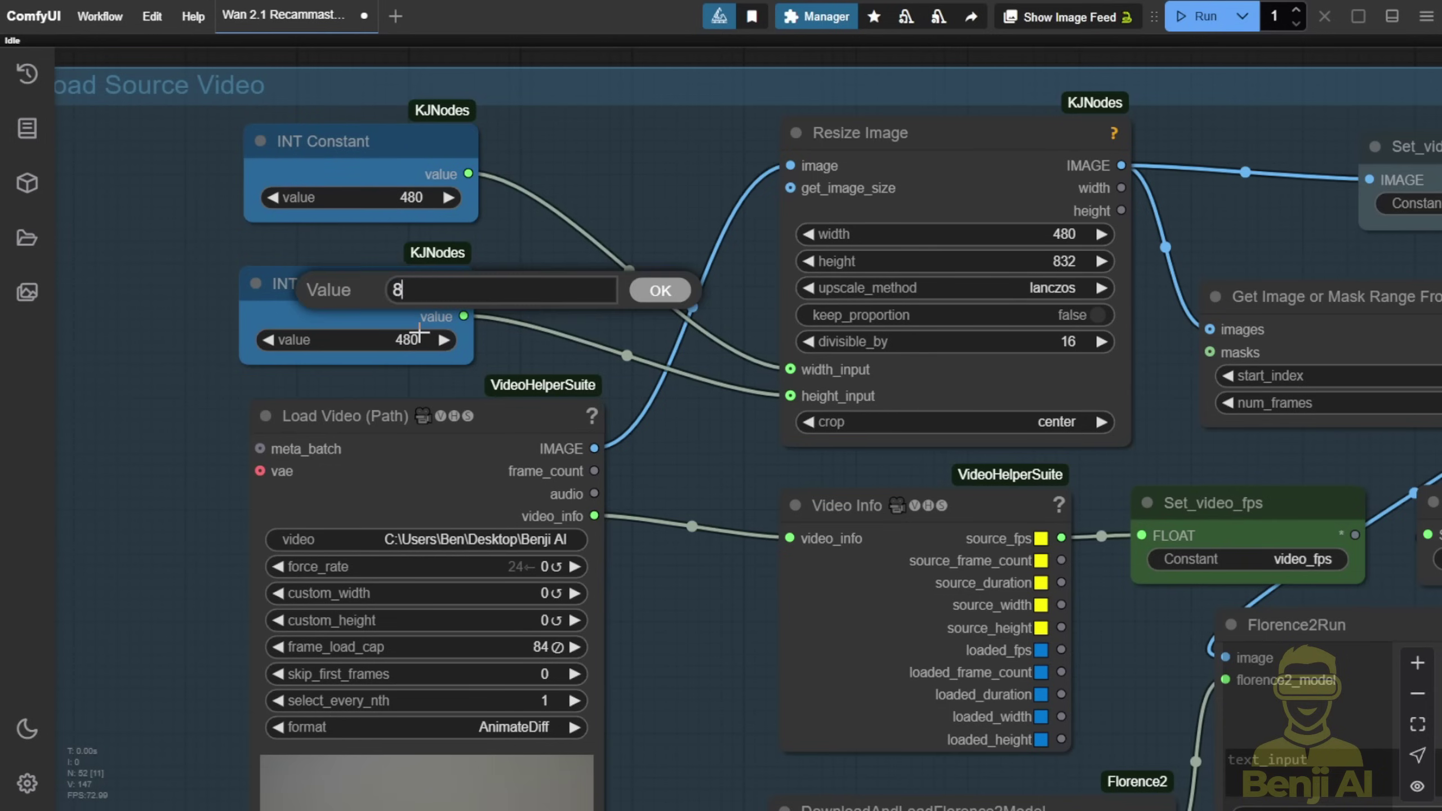
type("32")
key("Return")
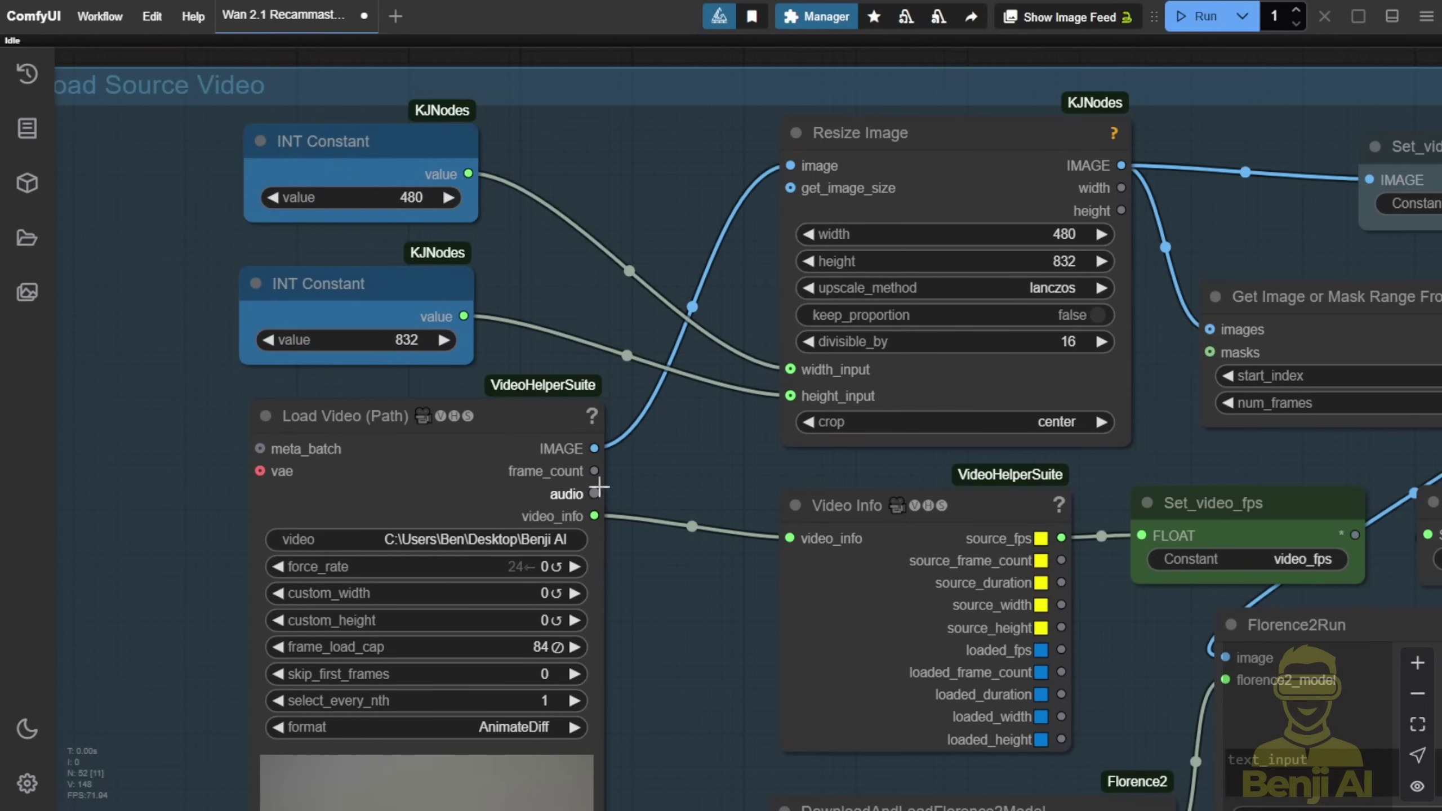
scroll(742, 468, "down", 5)
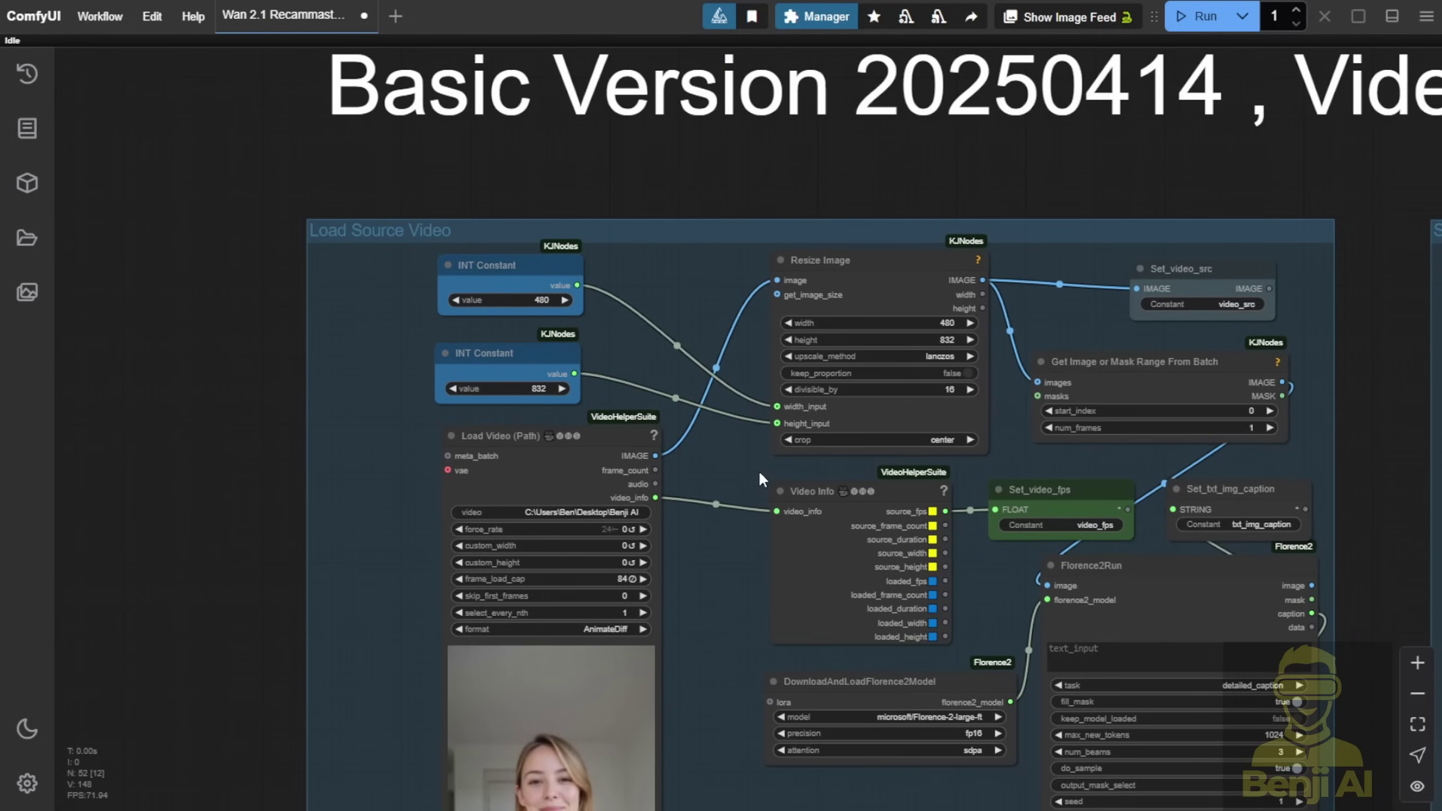
Step: Nudge the Show Text node slightly right and the Florence2 model-loader node slightly left
left_click_drag(721, 609, 704, 104)
scroll(705, 108, "up", 5)
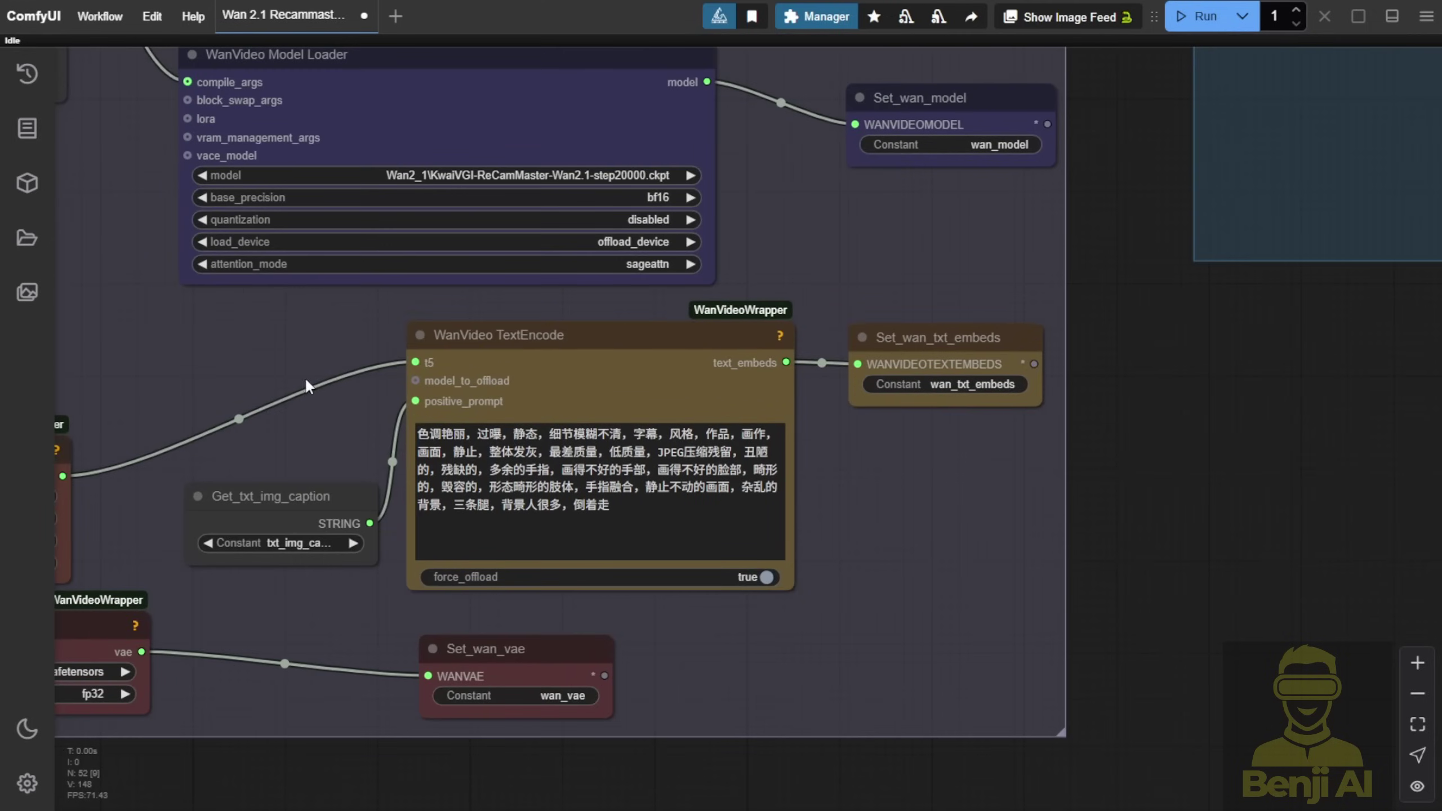
scroll(239, 388, "down", 3)
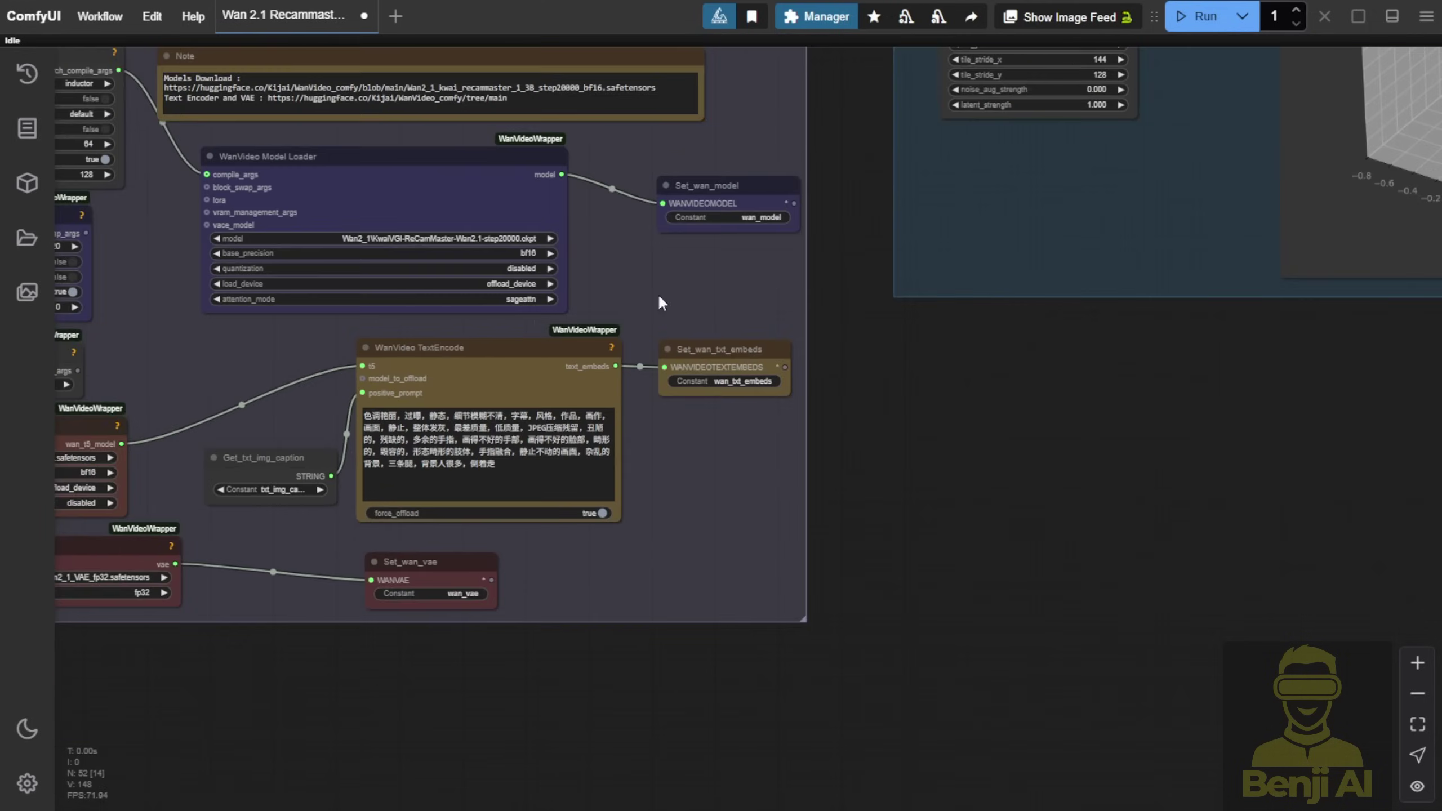
left_click_drag(659, 299, 765, 381)
scroll(986, 339, "up", 2)
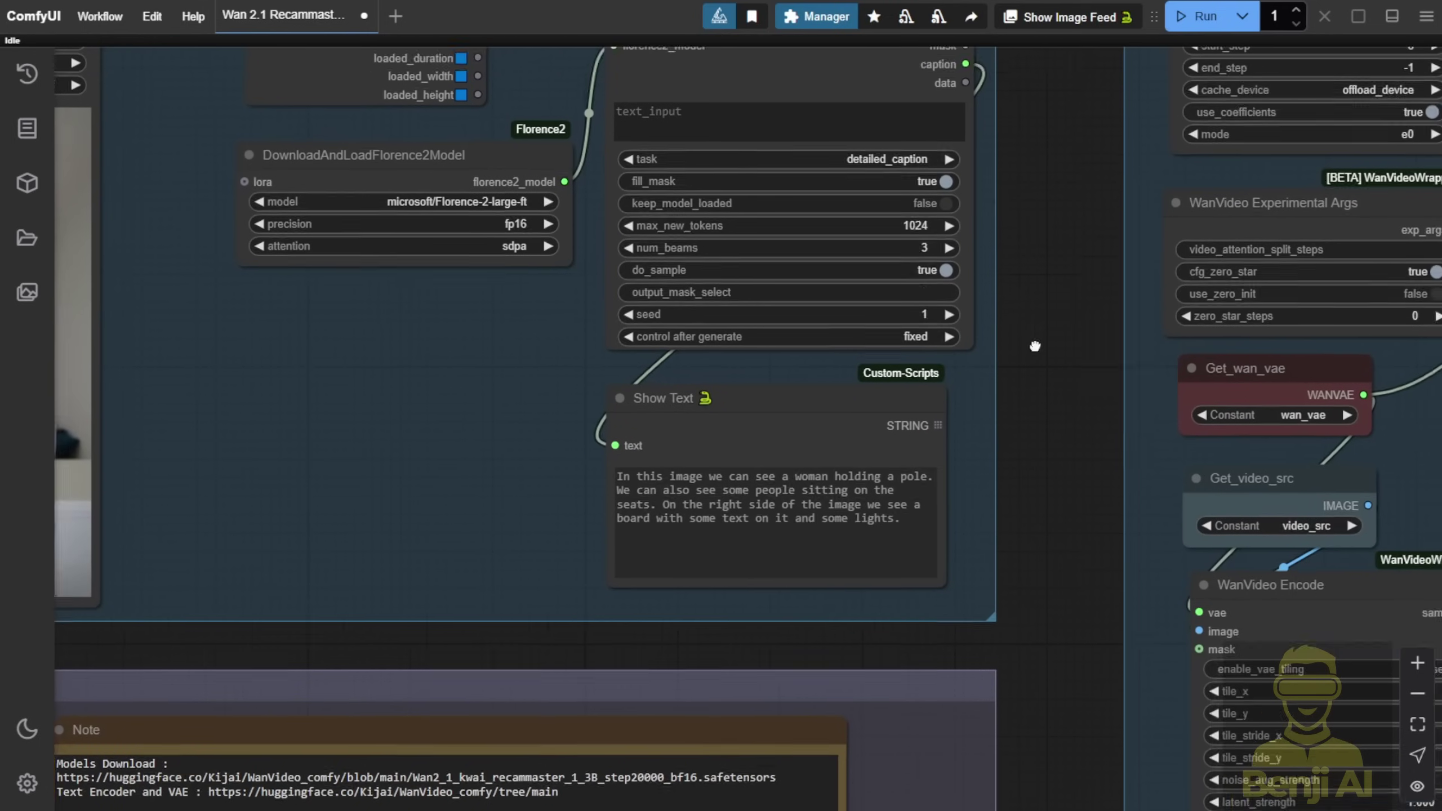
scroll(477, 223, "up", 2)
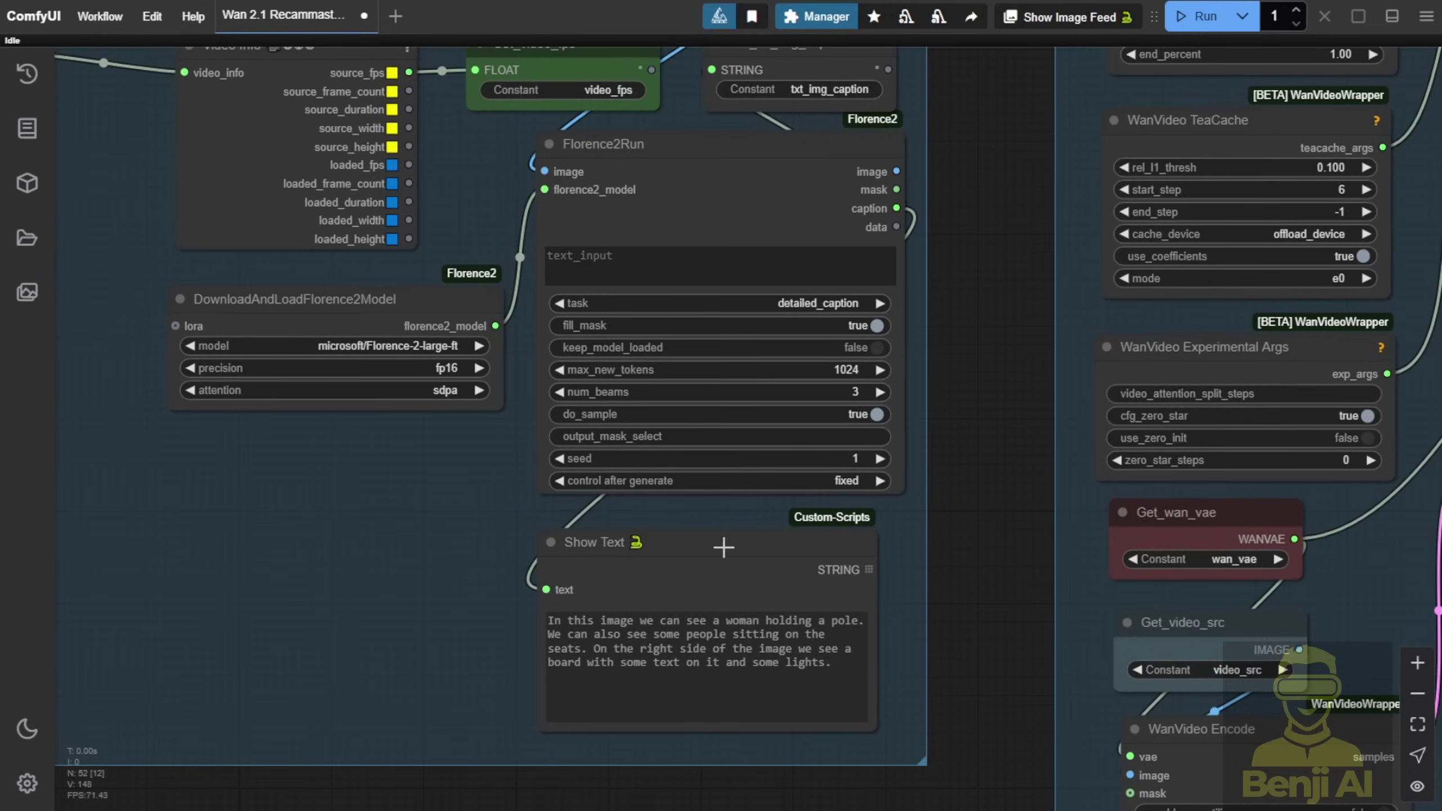
left_click_drag(723, 547, 748, 550)
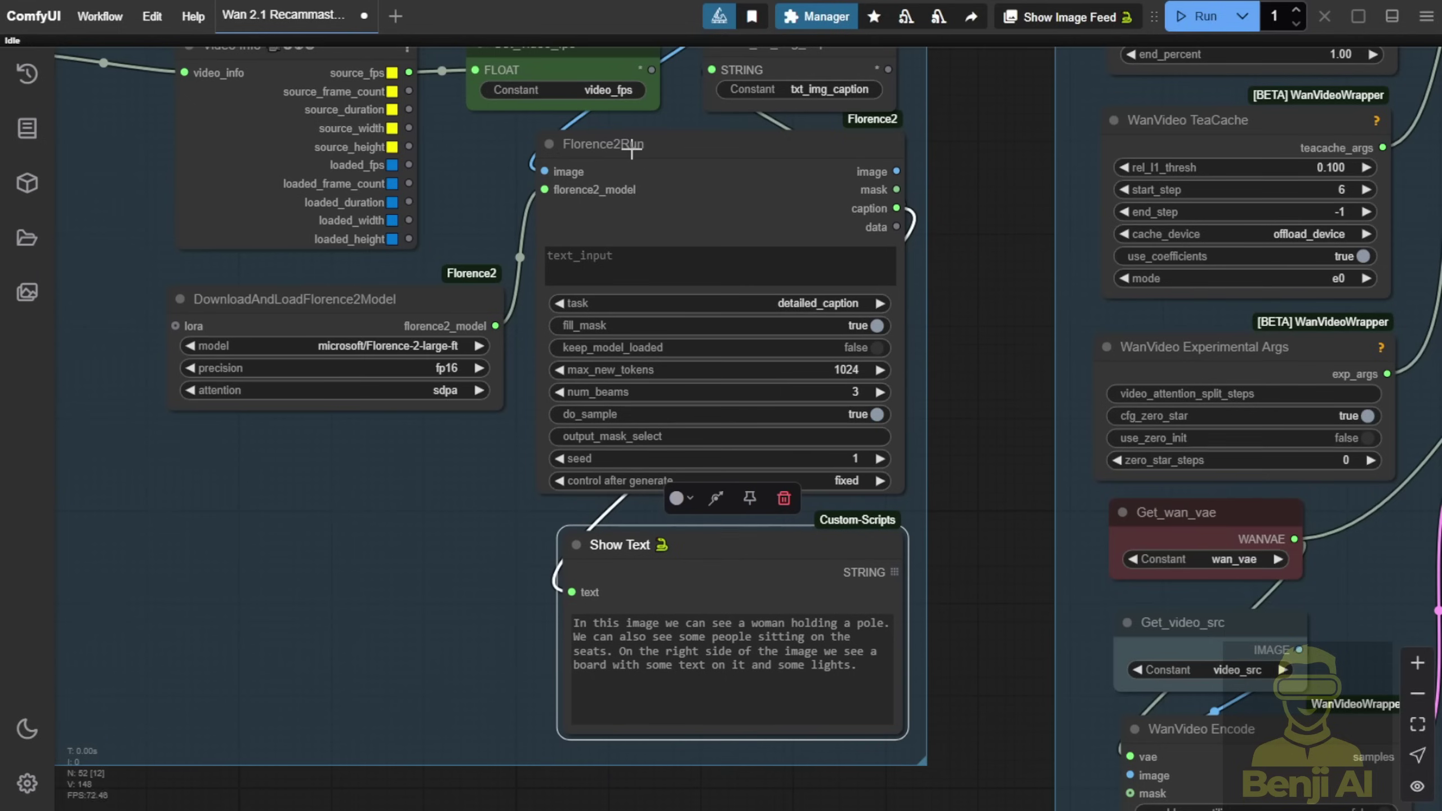
left_click_drag(422, 292, 392, 293)
scroll(811, 553, "down", 2)
Step: Check the Pose Visualizer node, then run the workflow to render the arc_left side-by-side comparison
left_click_drag(811, 554, 592, 617)
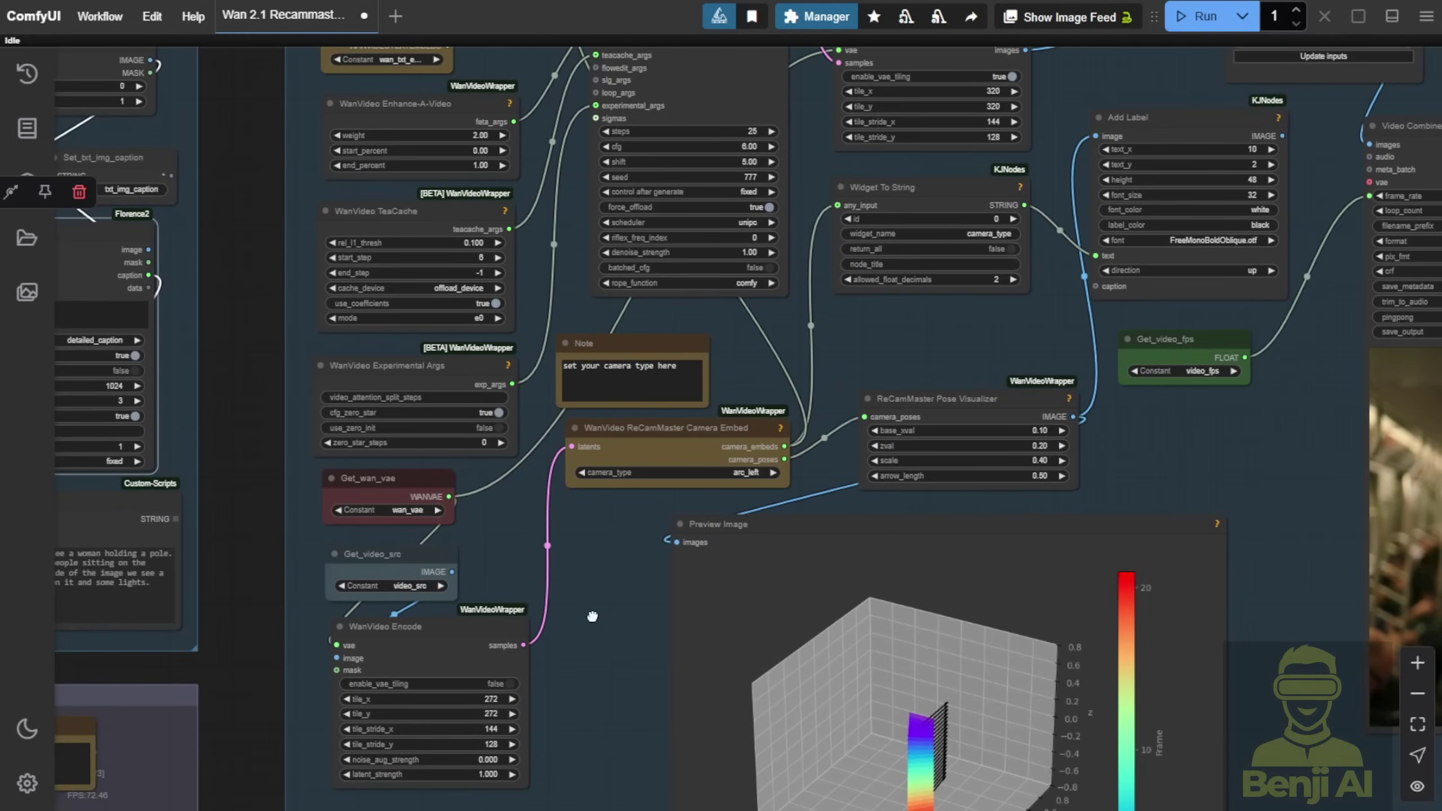
scroll(593, 618, "down", 1)
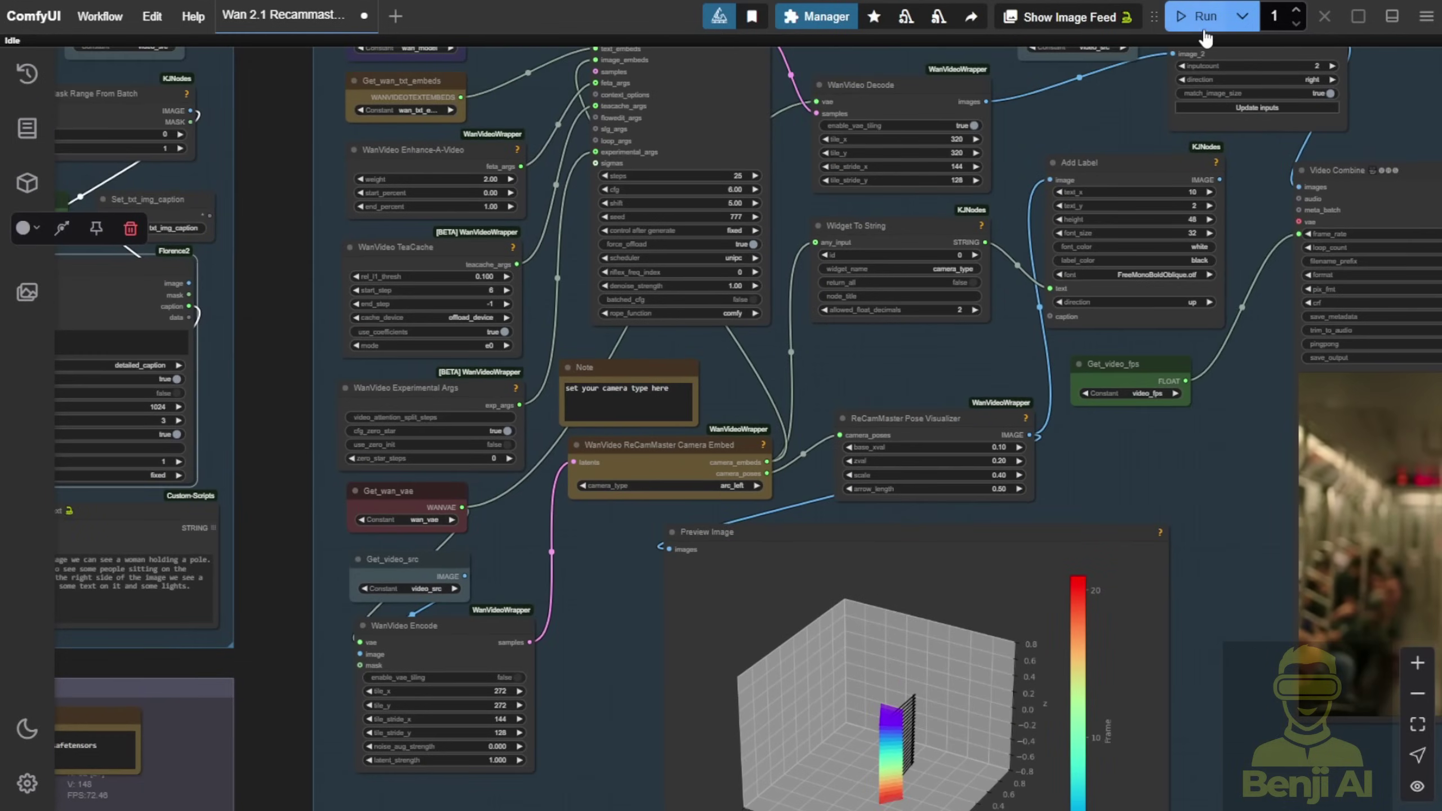
scroll(1249, 151, "down", 2)
mouse_move(1039, 216)
left_mouse_down()
mouse_move(984, 214)
mouse_move(1017, 142)
mouse_move(982, 206)
mouse_move(933, 219)
left_mouse_up()
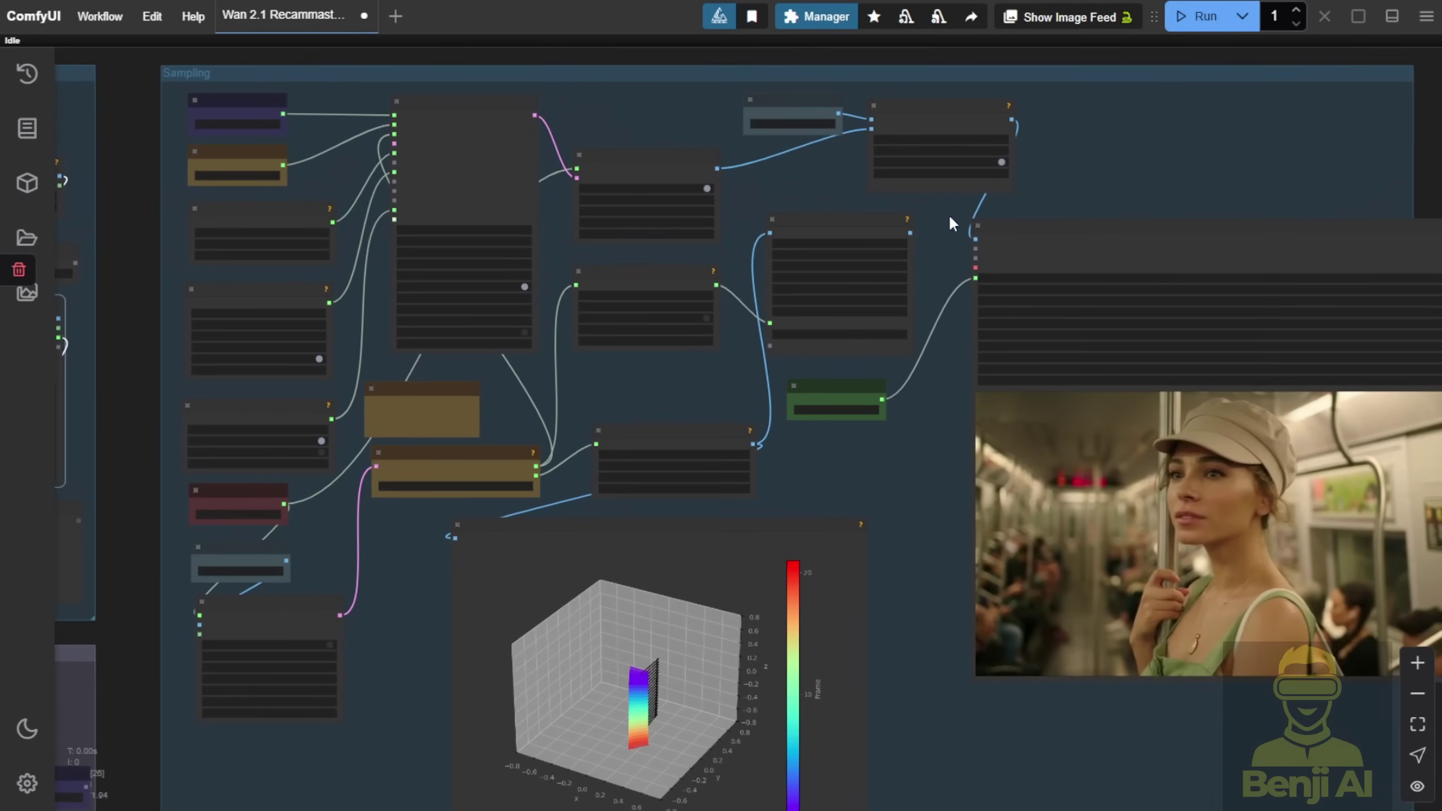
scroll(476, 443, "up", 5)
left_click(717, 428)
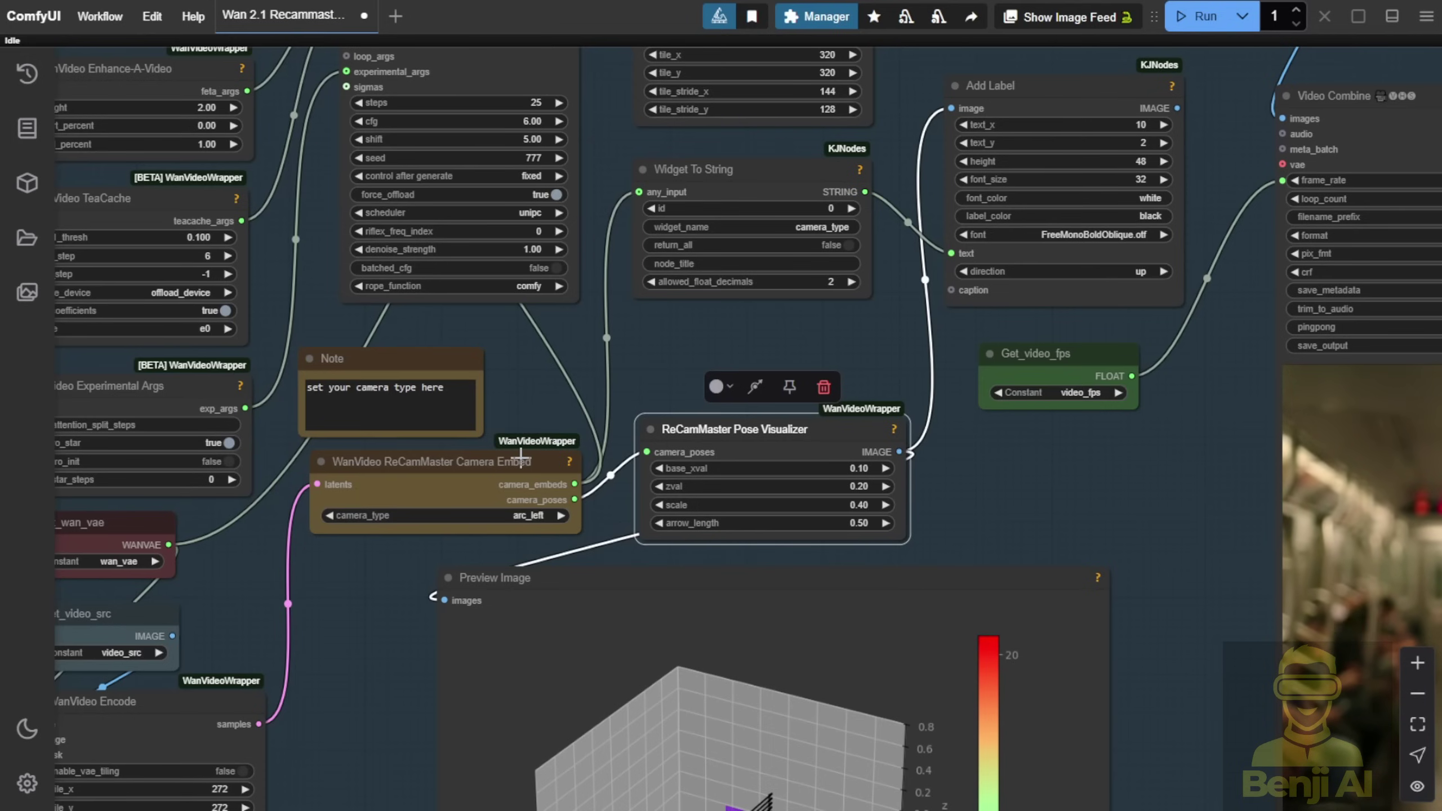
scroll(520, 457, "down", 3)
left_click(1198, 15)
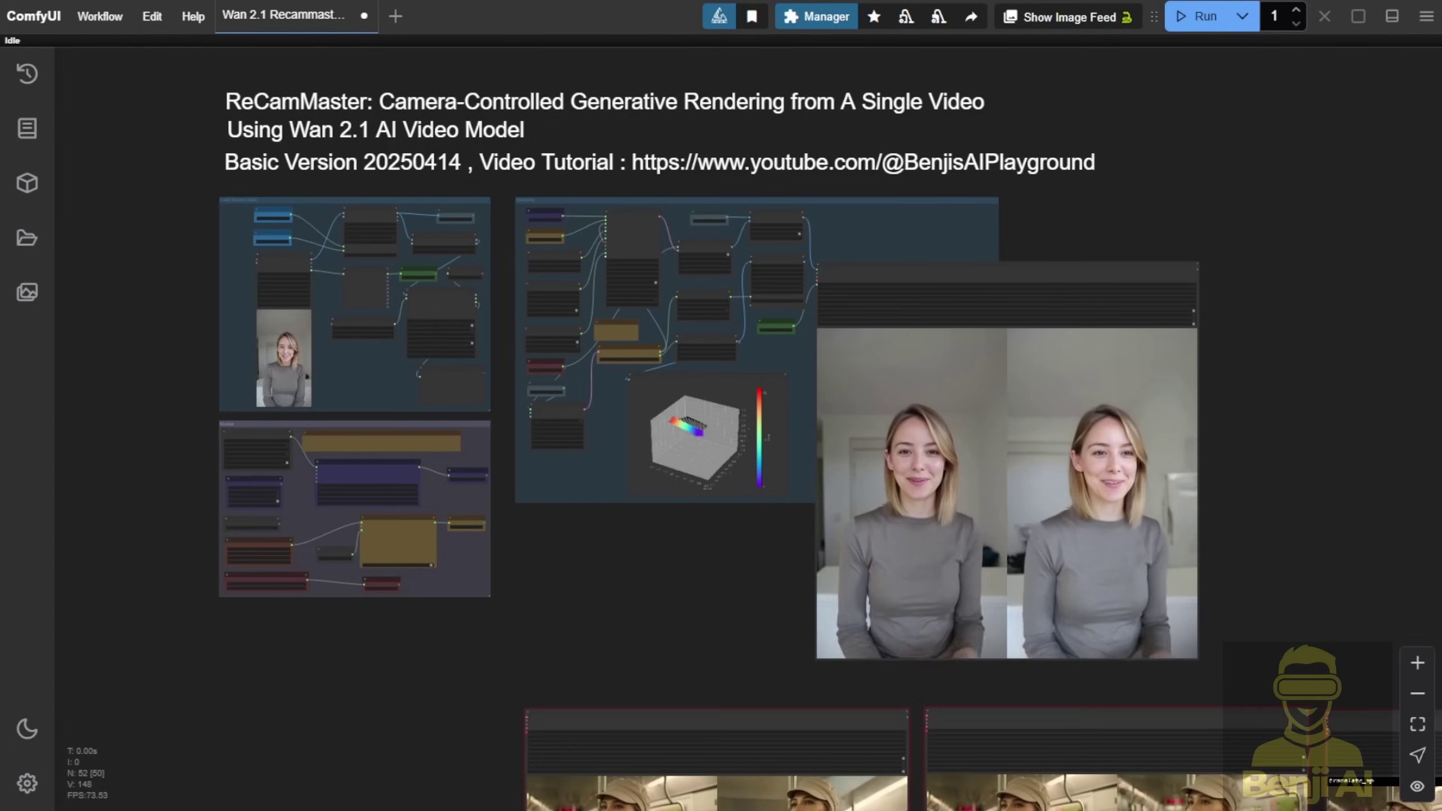
scroll(770, 226, "up", 3)
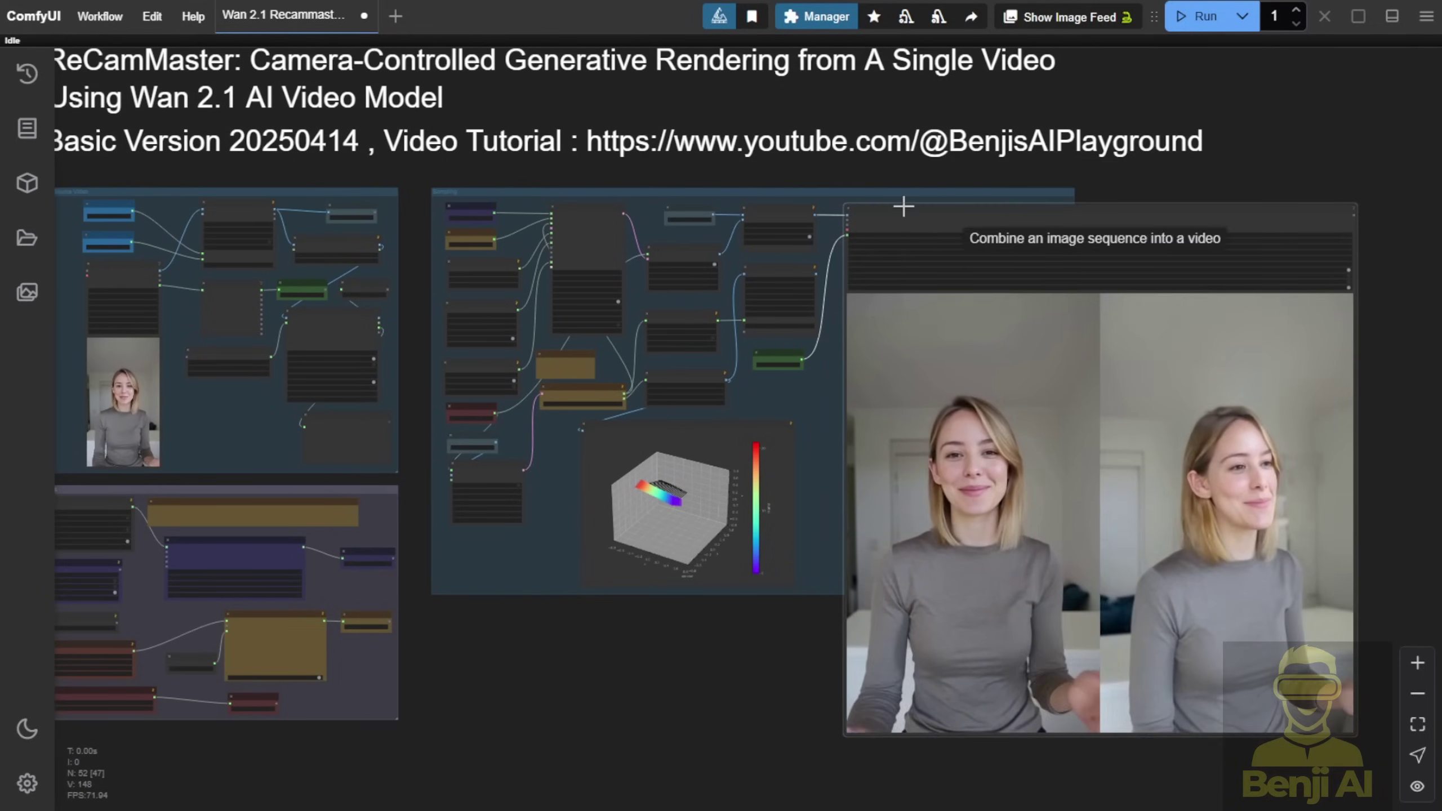
left_click_drag(659, 589, 417, 510)
scroll(460, 506, "down", 2)
scroll(902, 367, "up", 1)
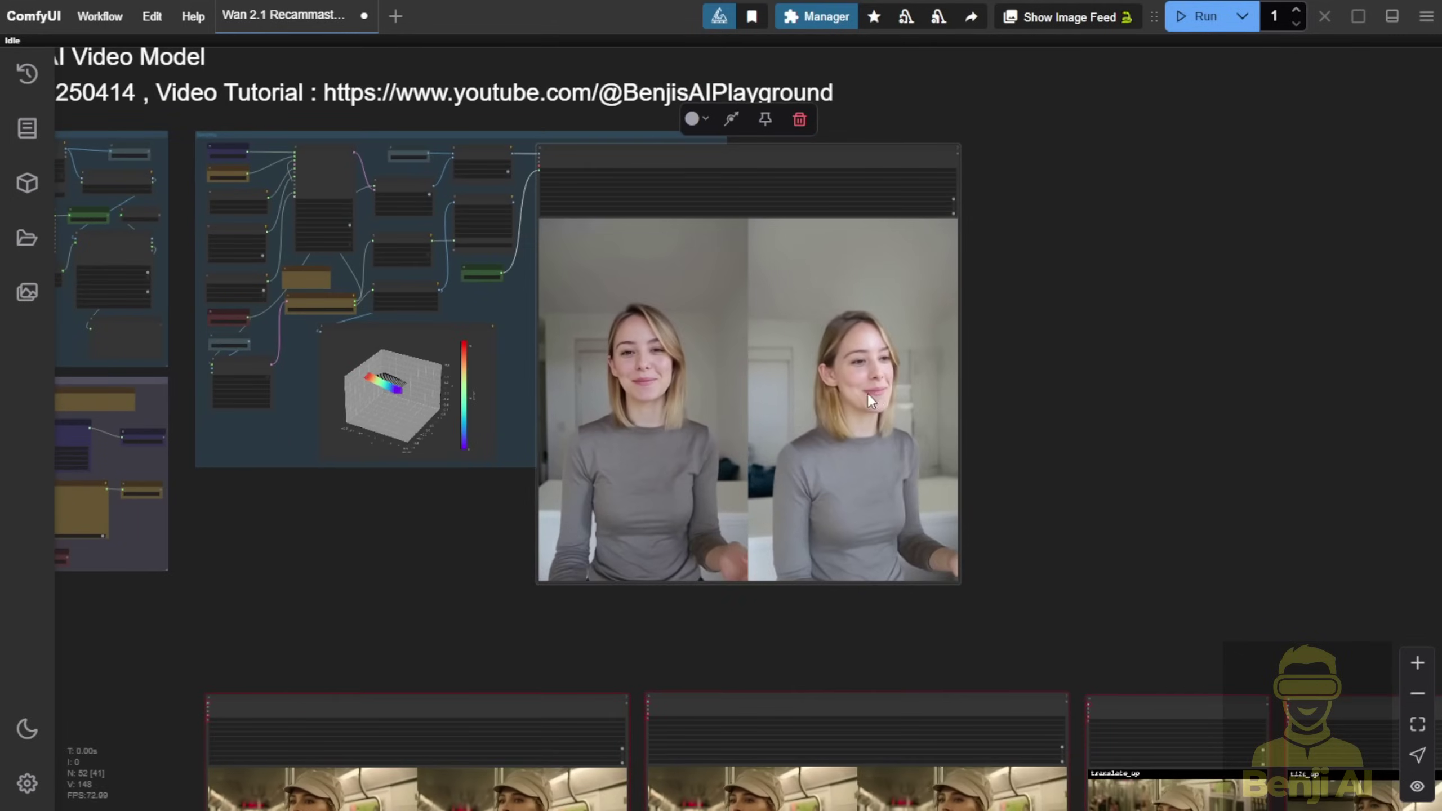
scroll(868, 393, "up", 1)
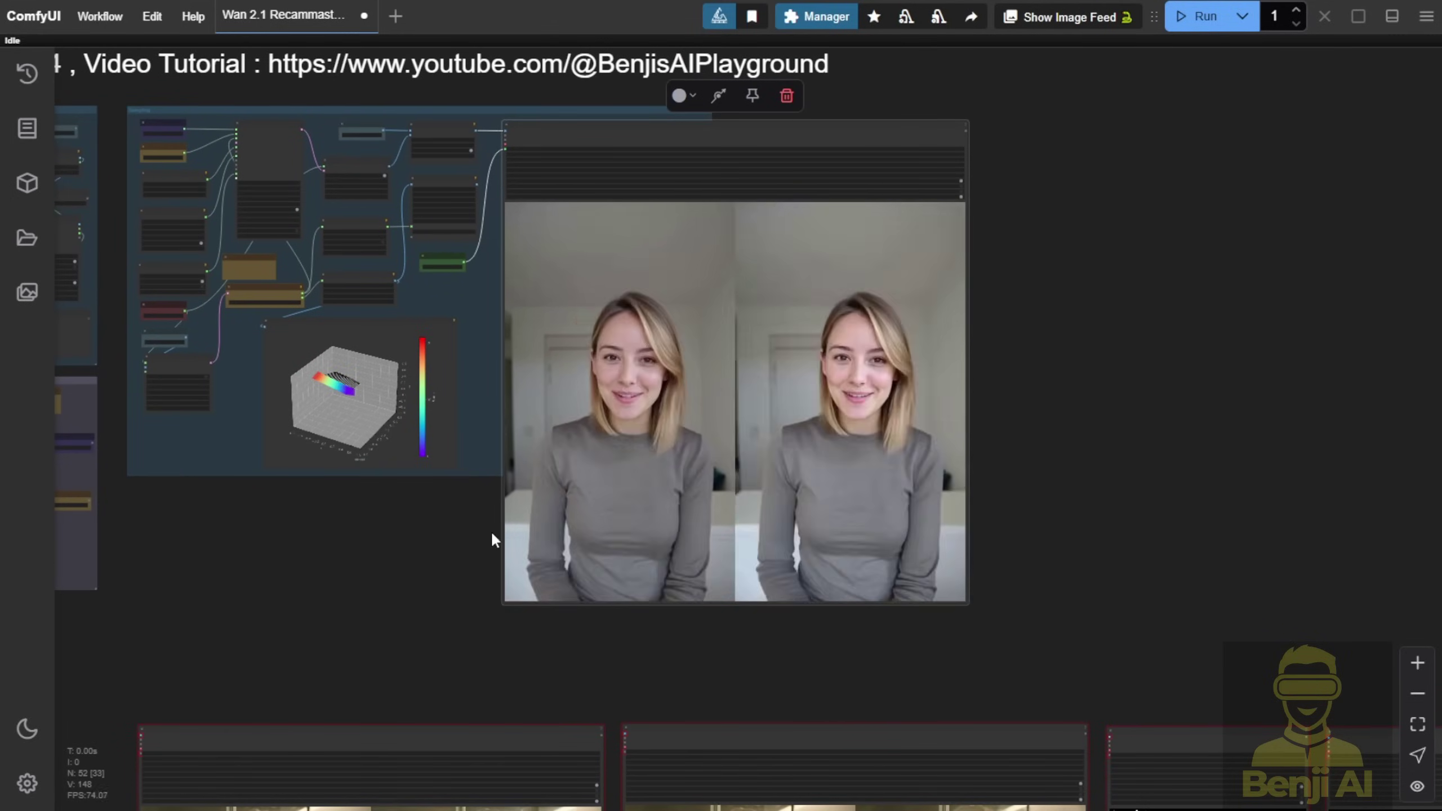
left_click_drag(315, 555, 660, 515)
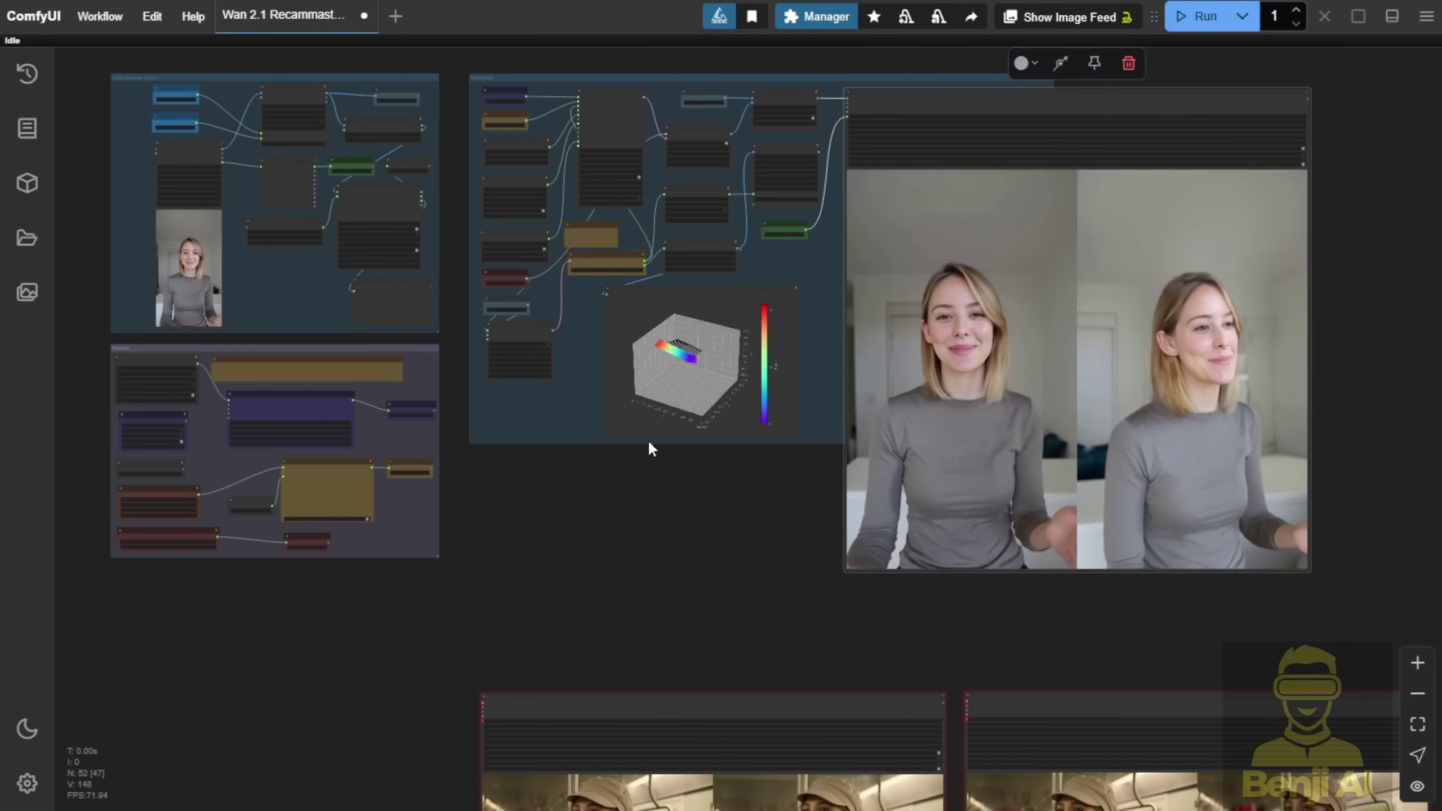
scroll(419, 255, "down", 2)
left_click_drag(1062, 548, 1132, 553)
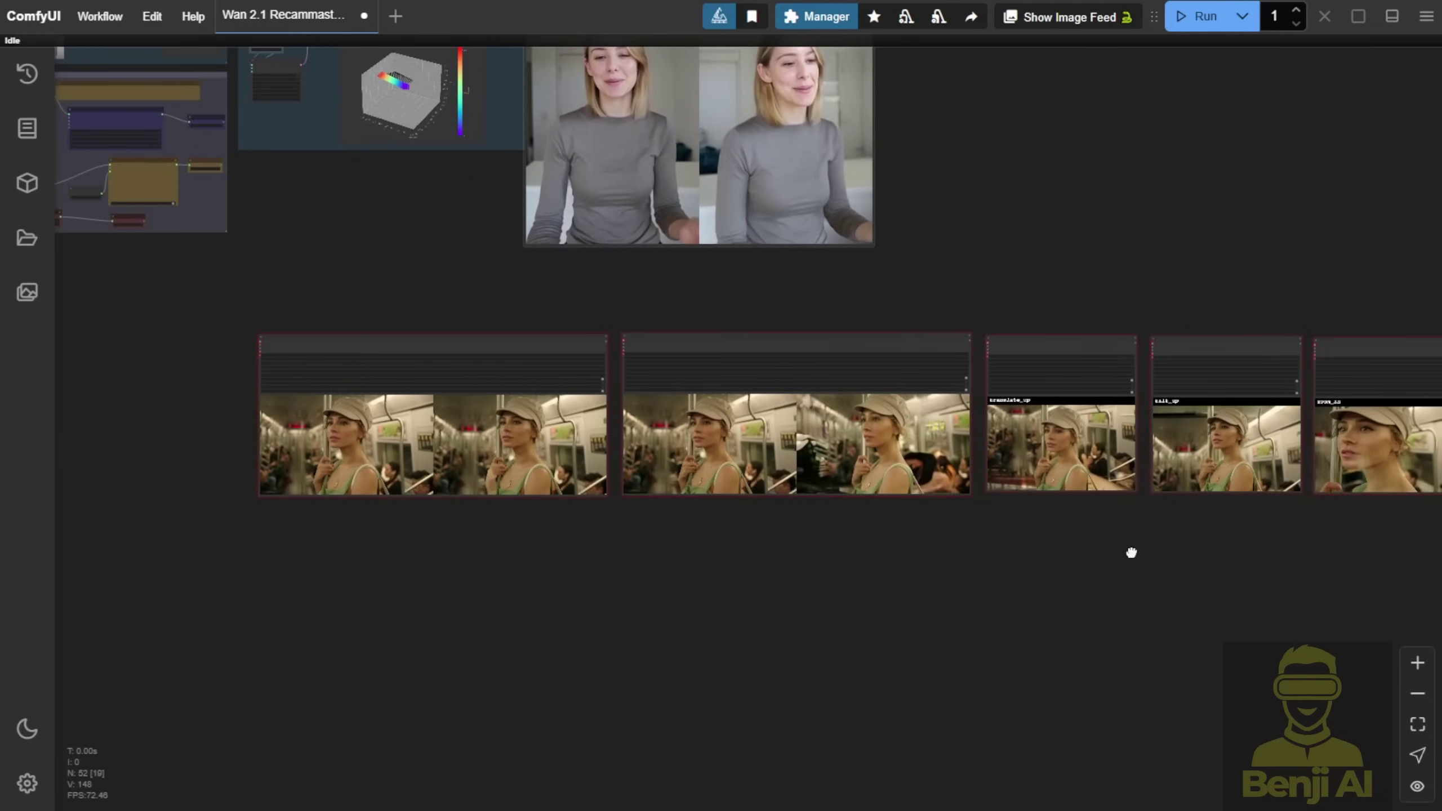
scroll(1054, 194, "down", 1)
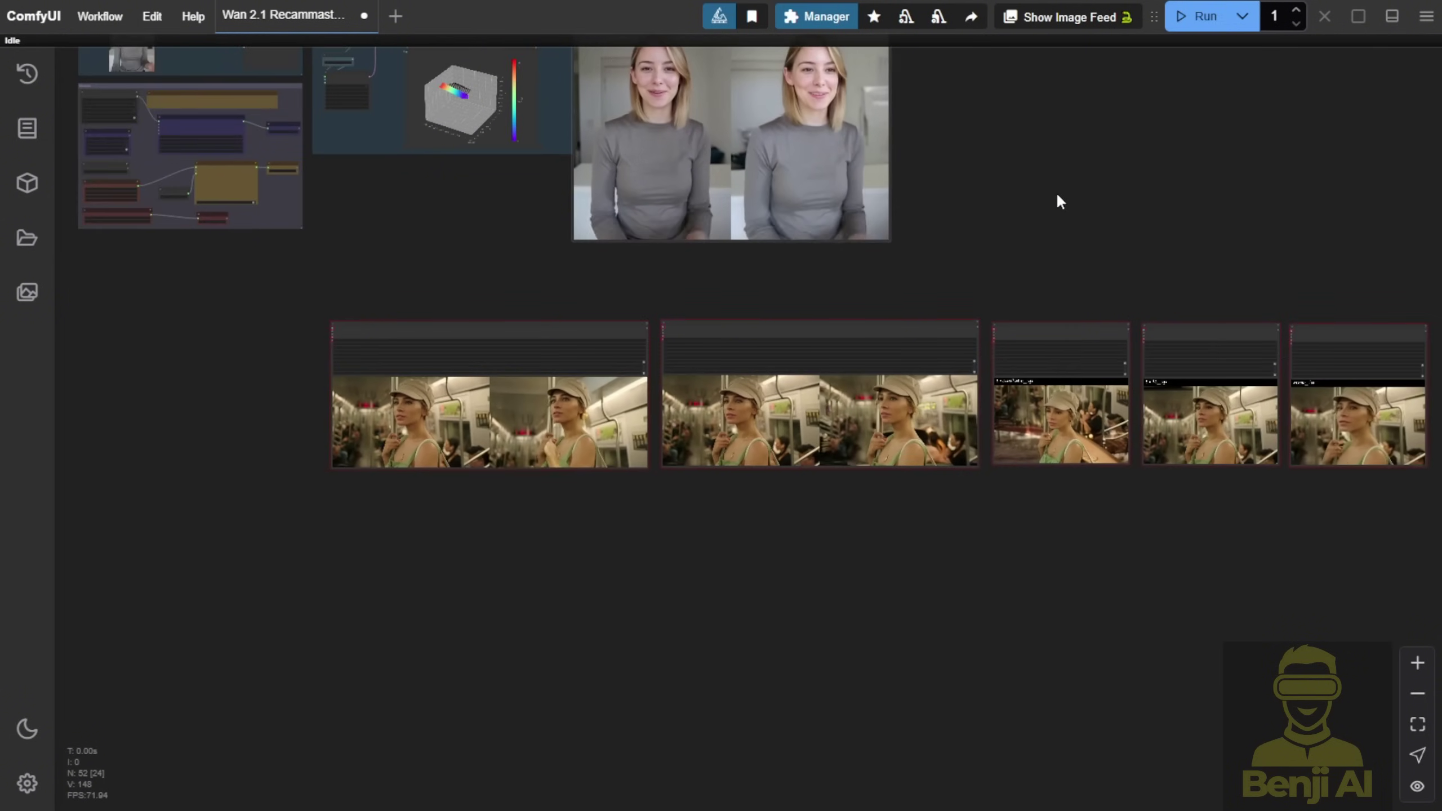
left_click_drag(1056, 192, 1020, 270)
left_click_drag(1007, 218, 1011, 325)
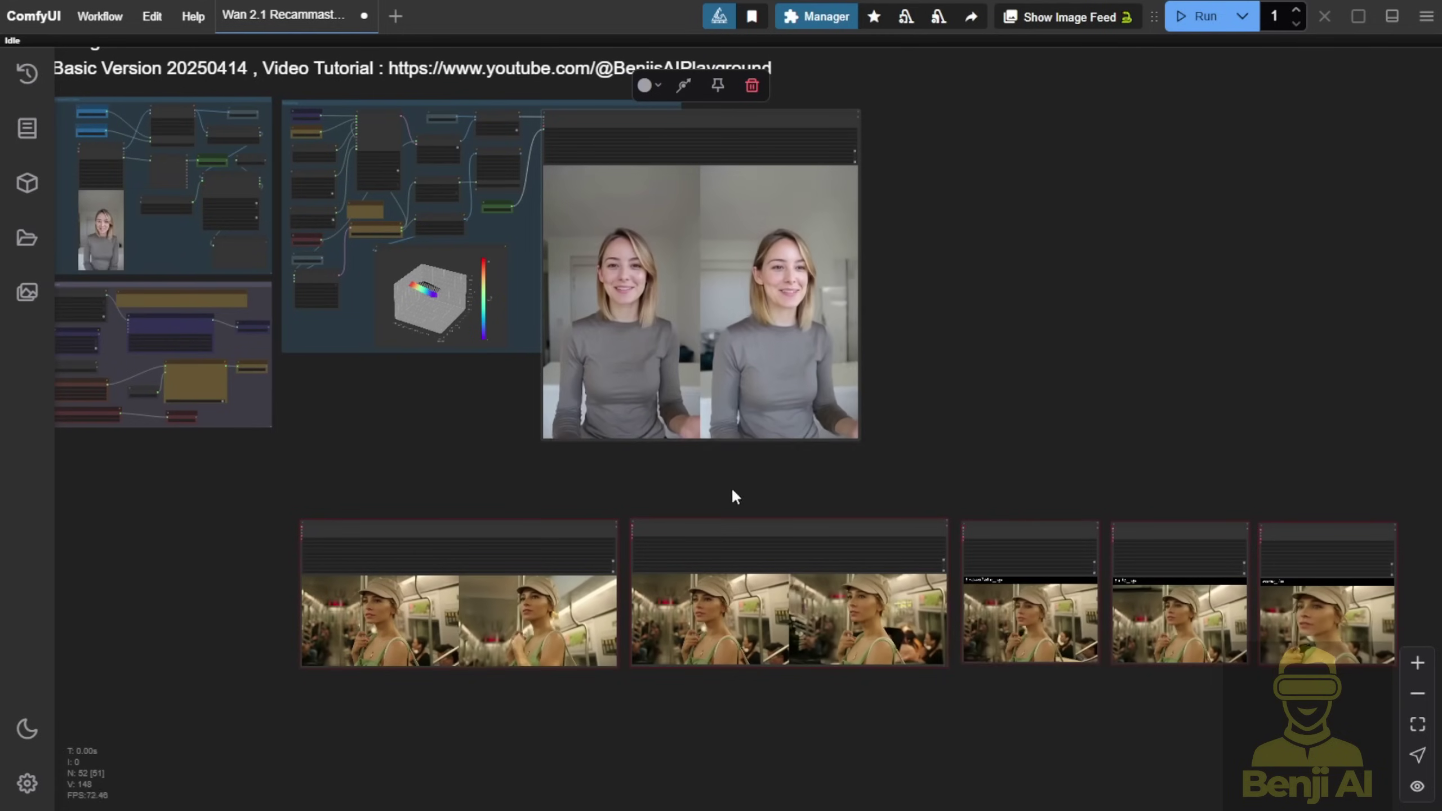
scroll(435, 409, "up", 2)
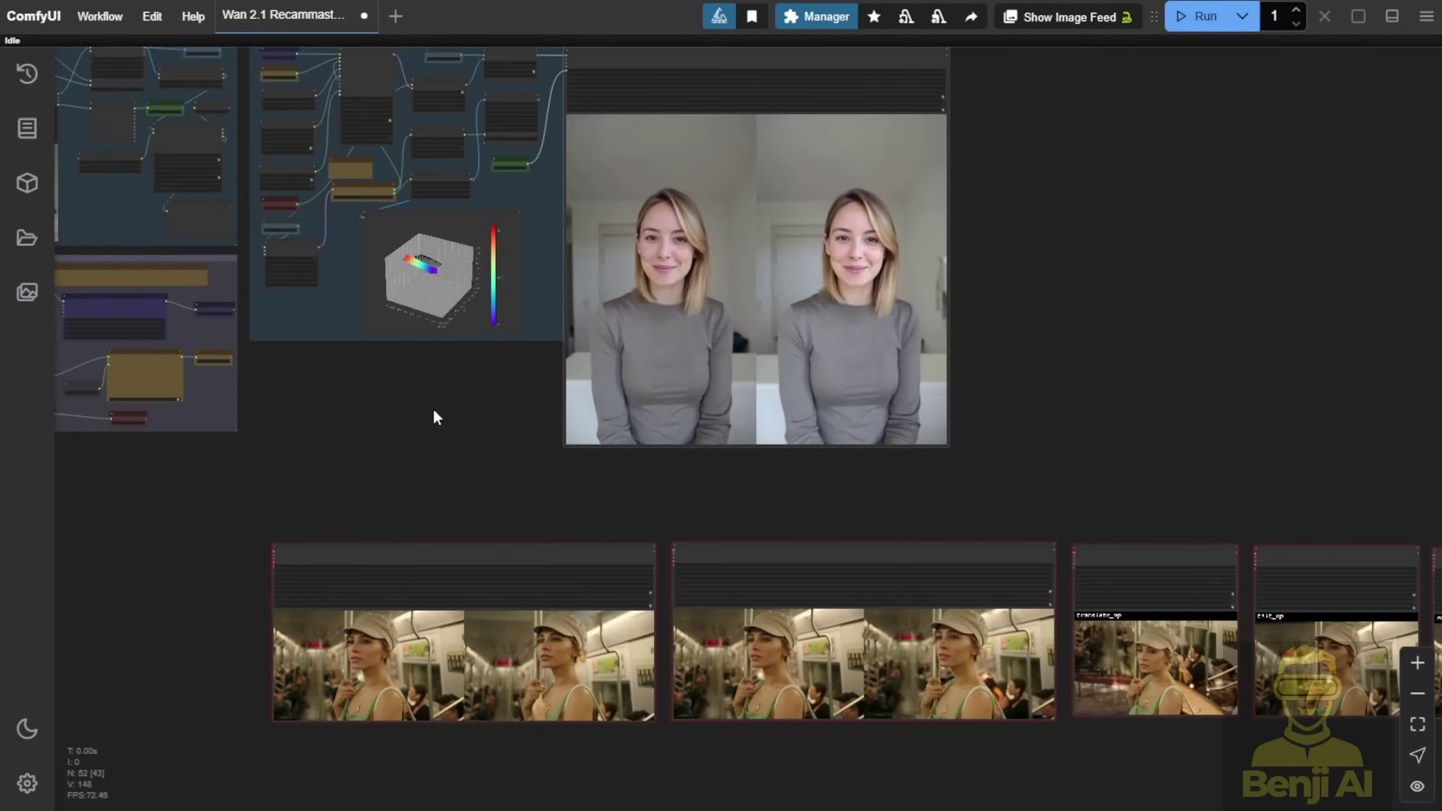
left_click_drag(433, 408, 727, 602)
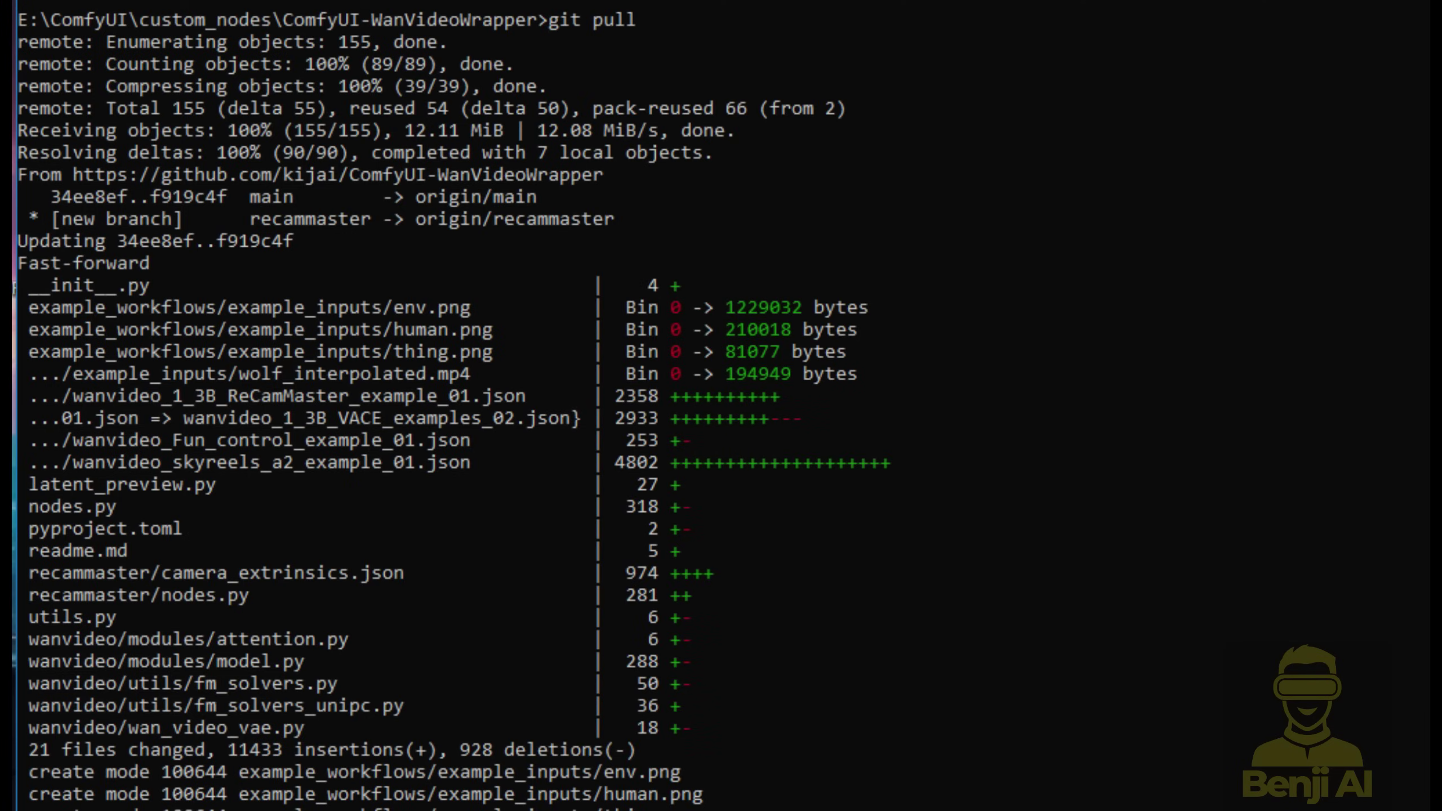